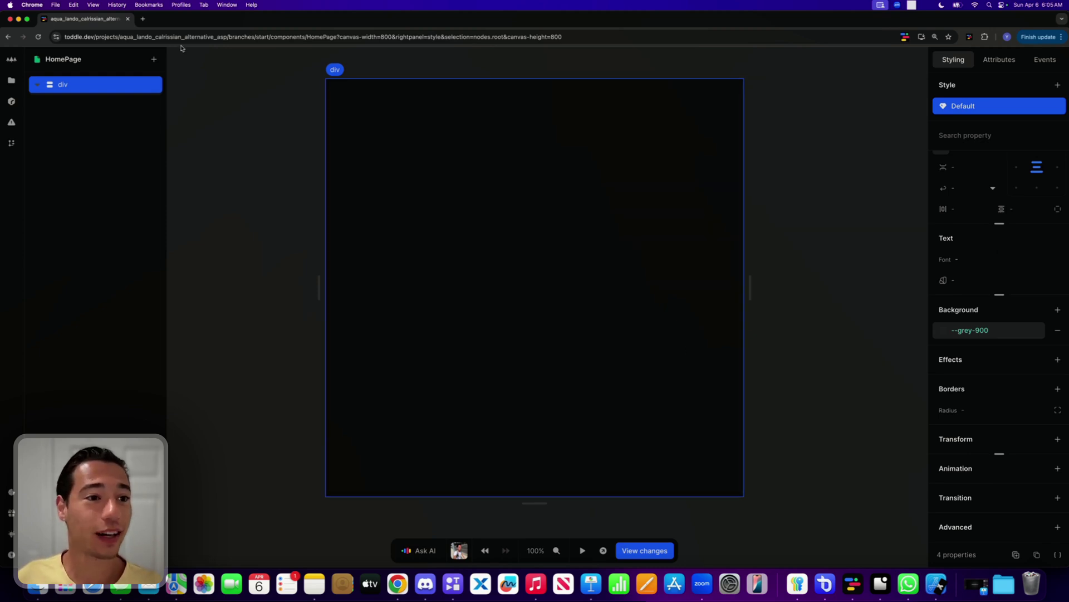
Add a Heading 1 element inside the page's root div.
click(155, 60)
text(h2)
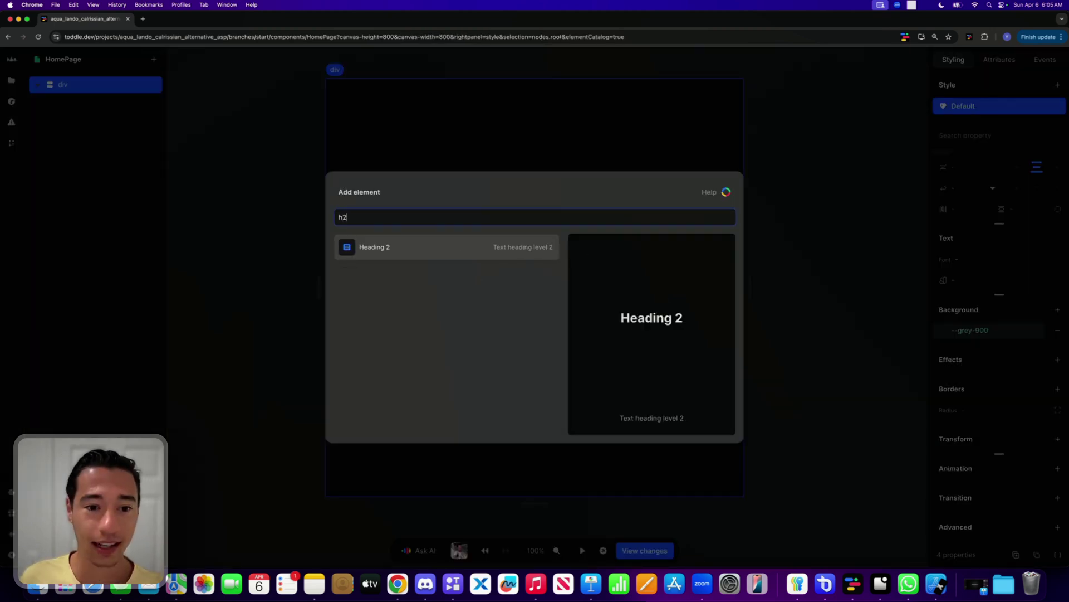
key(BackSpace)
text(1)
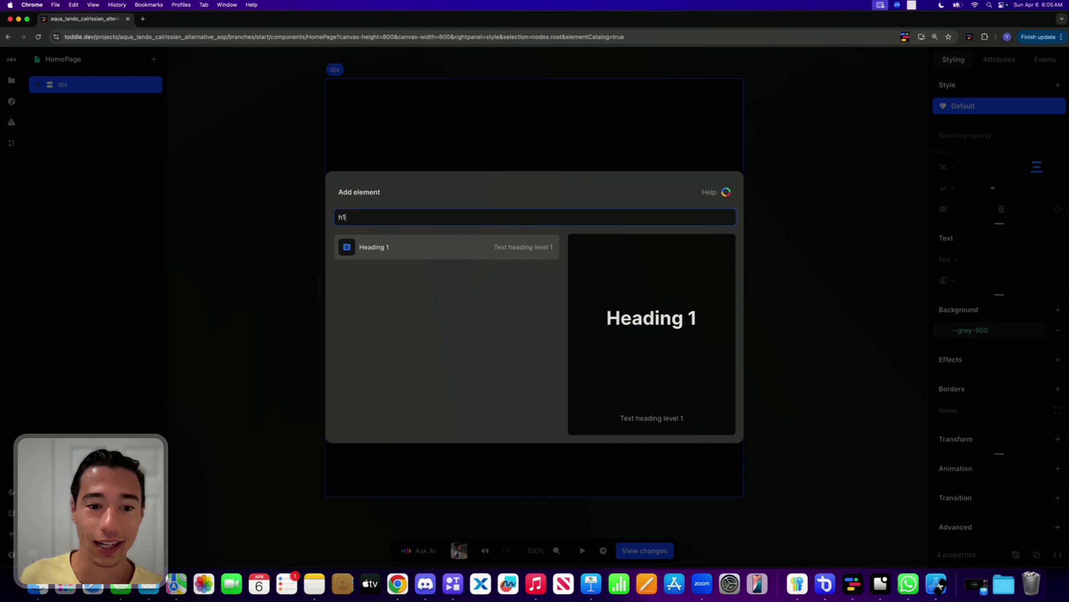
click(413, 249)
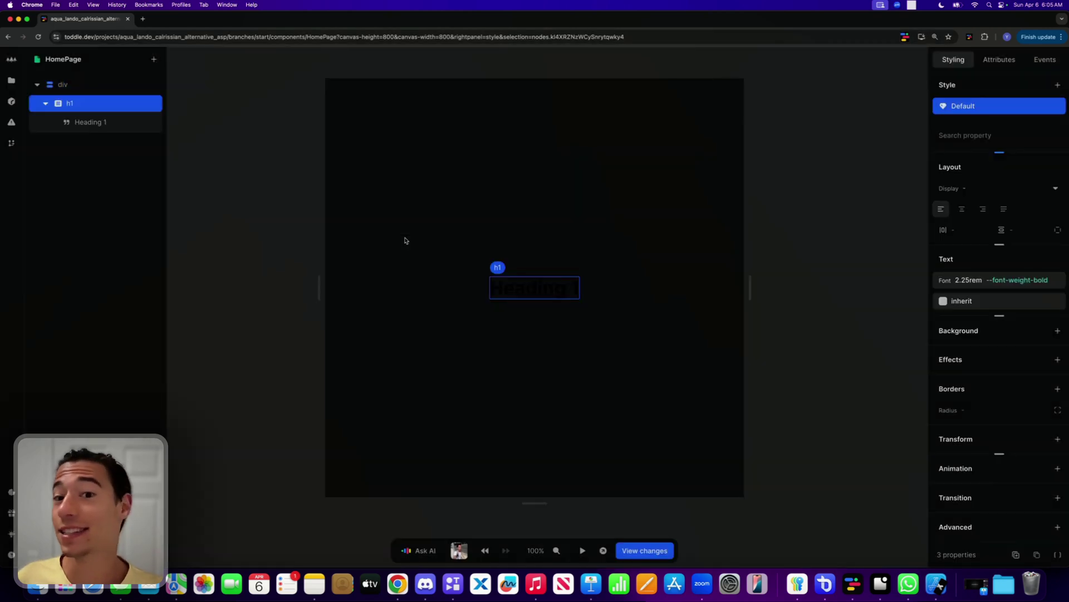
Replace the heading's placeholder text with "Style Panel V2".
double_click(546, 289)
key(BackSpace)
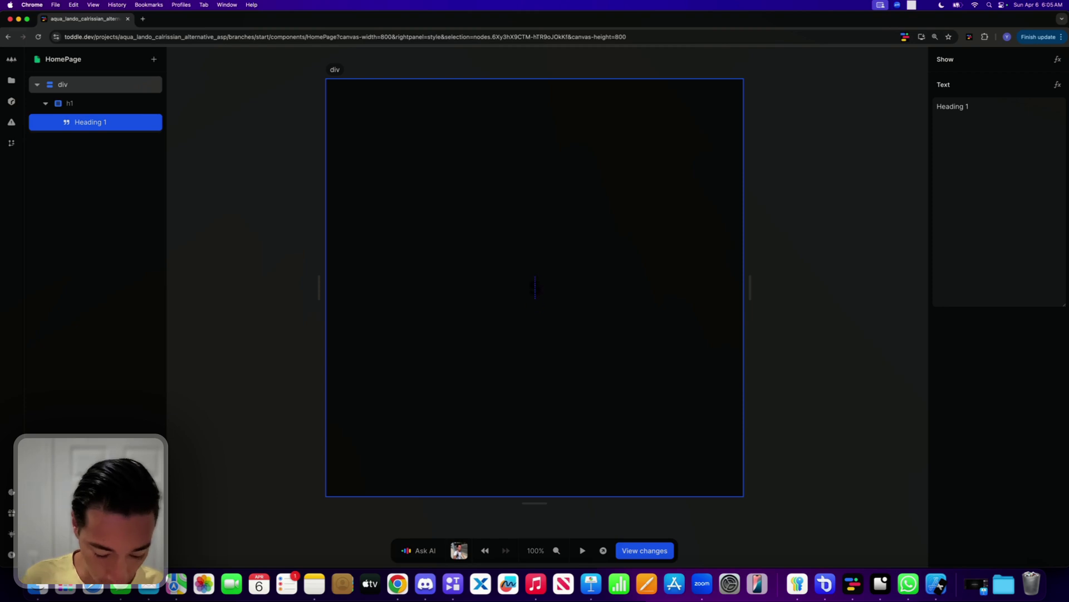
text(Style Pa)
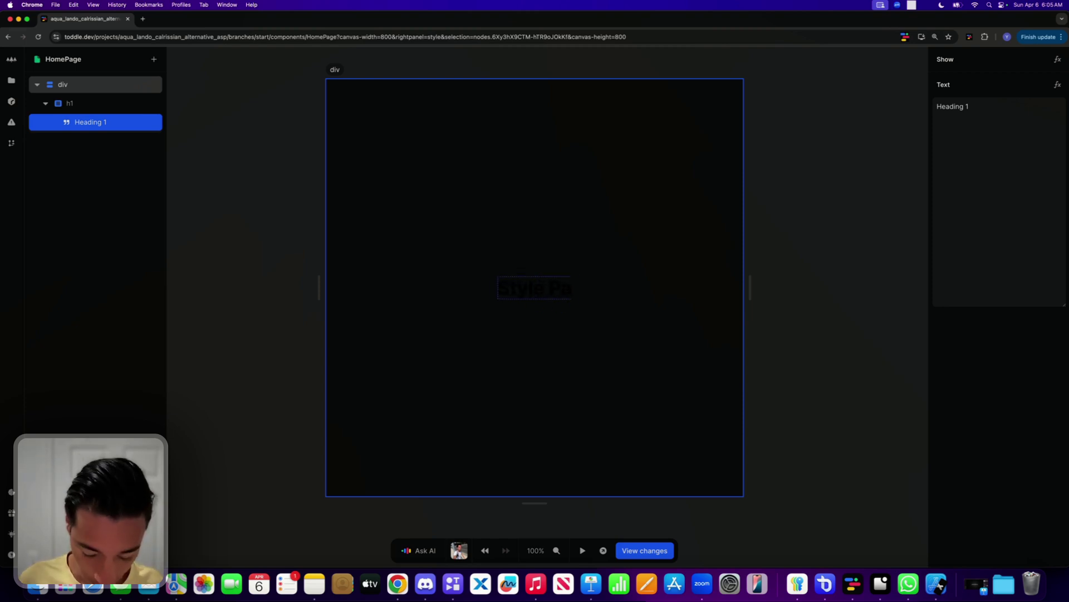
text(nel V2)
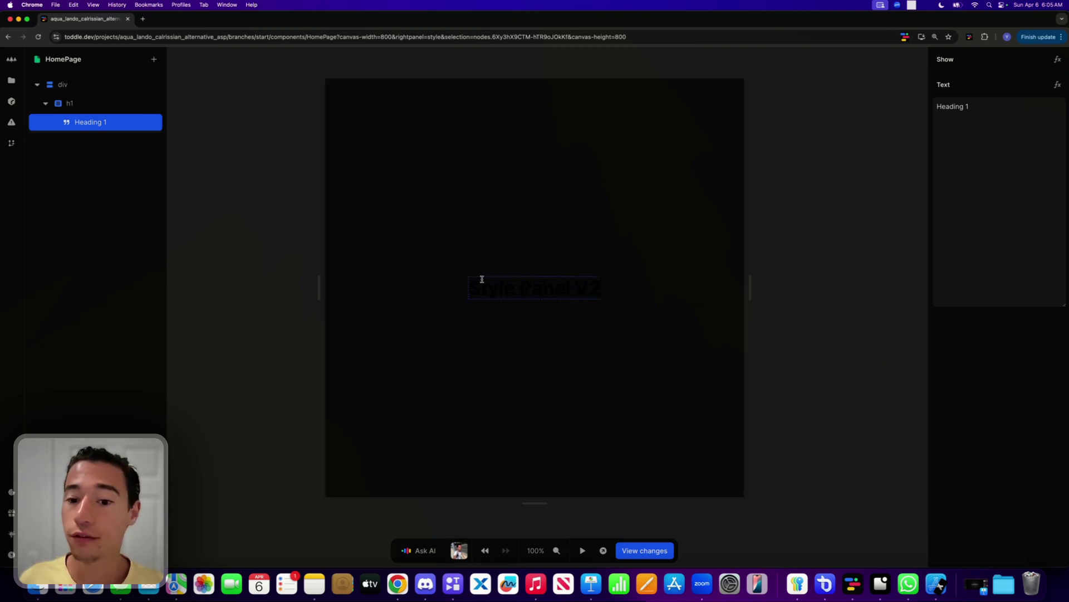
click(482, 309)
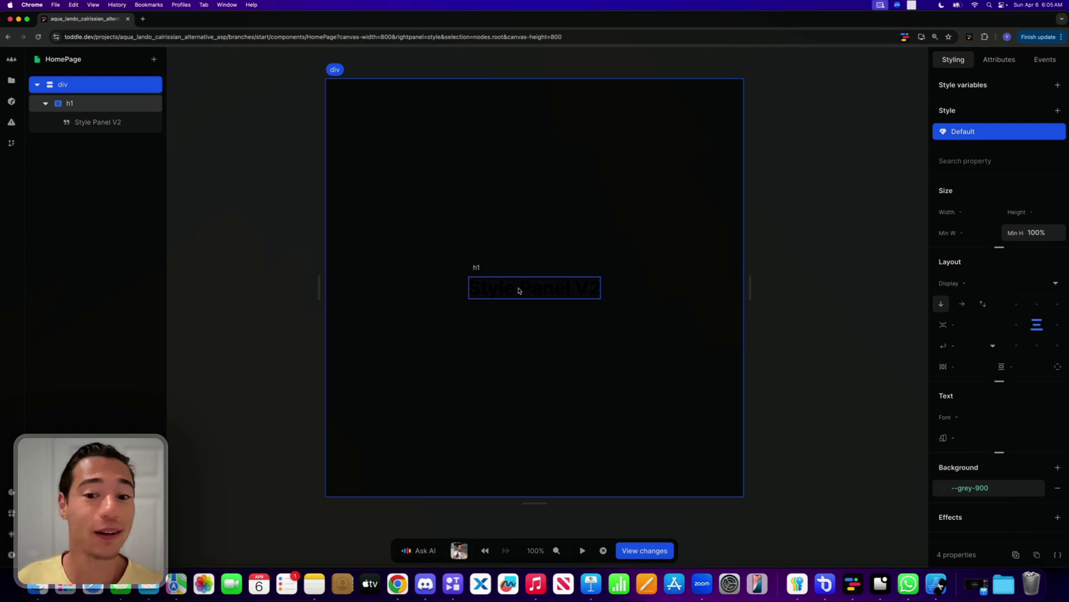
Give the h1 heading a background and make it a linear gradient.
click(518, 290)
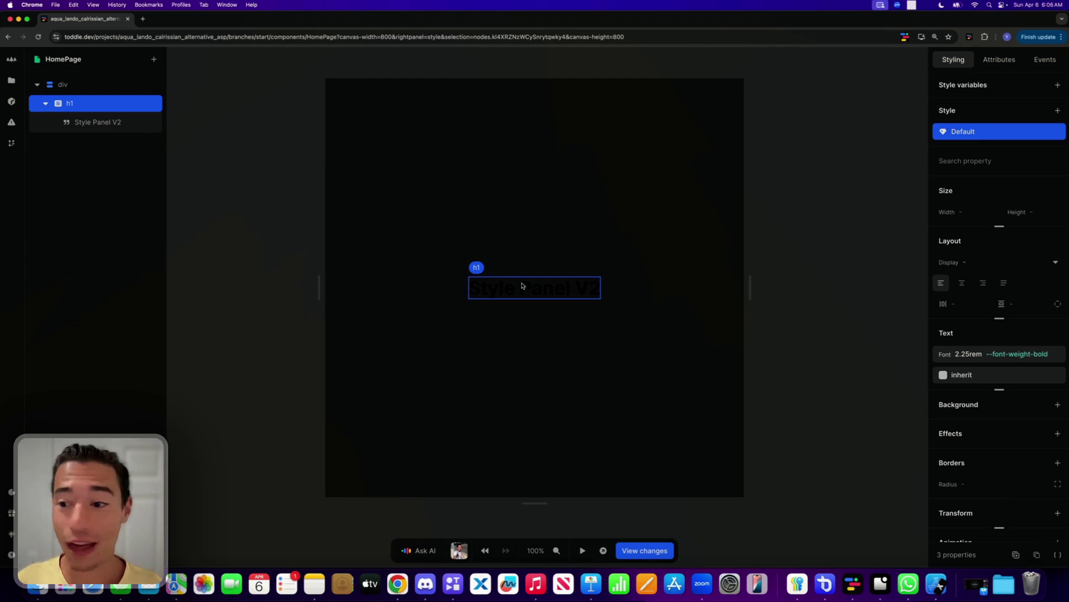
scroll(1012, 247, down, 3)
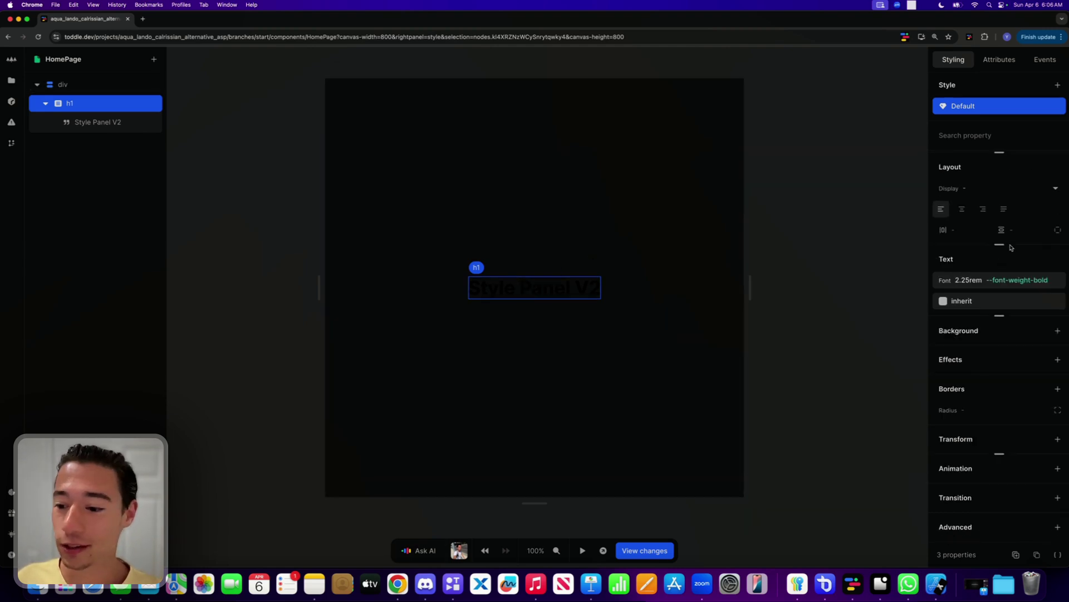
click(1058, 330)
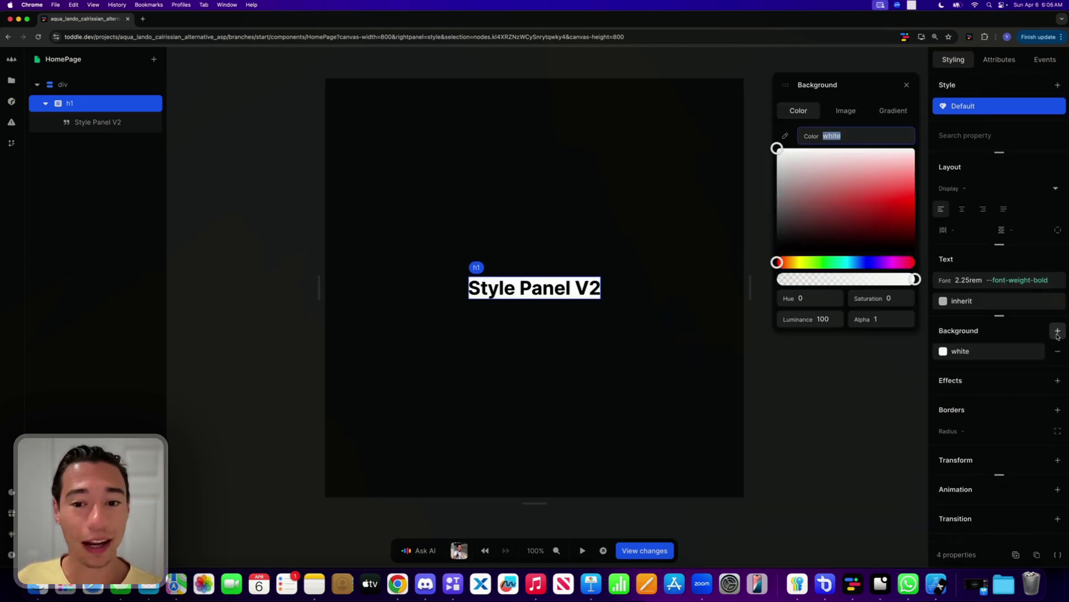
click(887, 117)
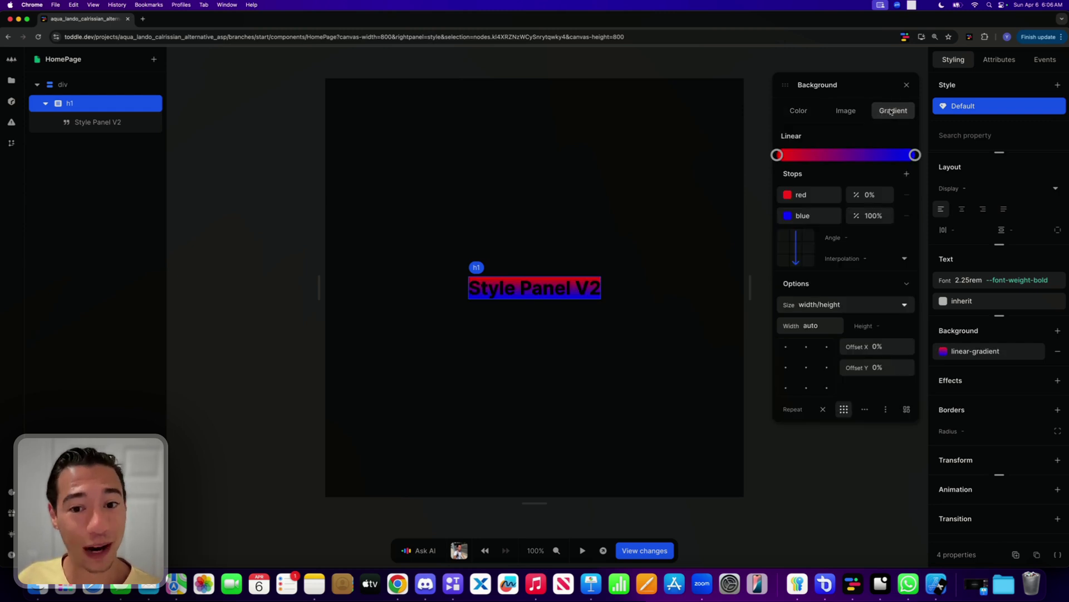
Set the gradient stops to #ffff00 at 0% and #ff2a00 at 100%, and angle the gradient diagonally towards the lower right.
click(788, 194)
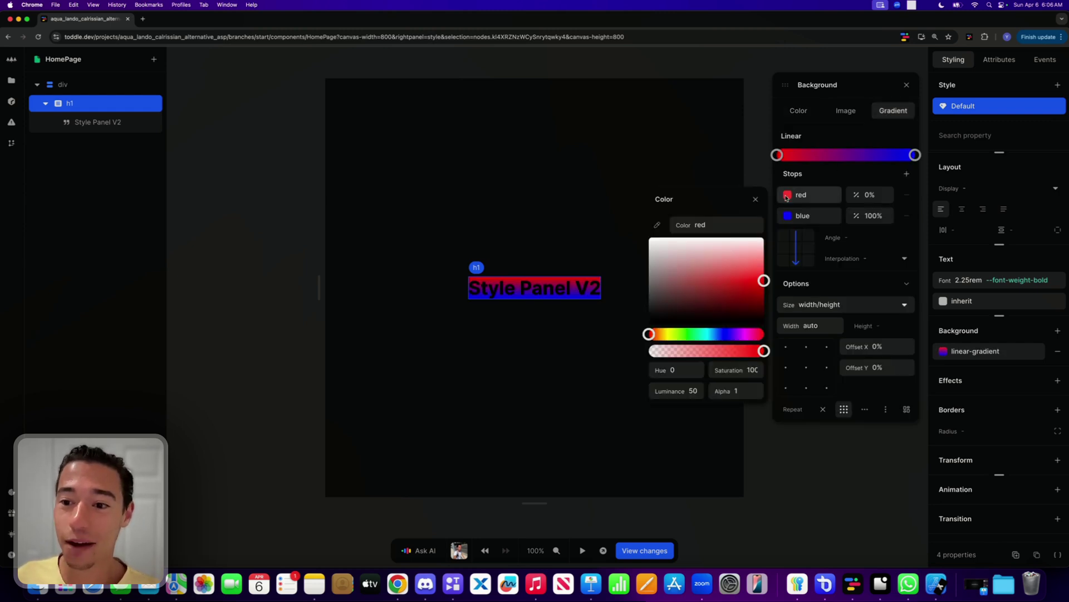
click(669, 334)
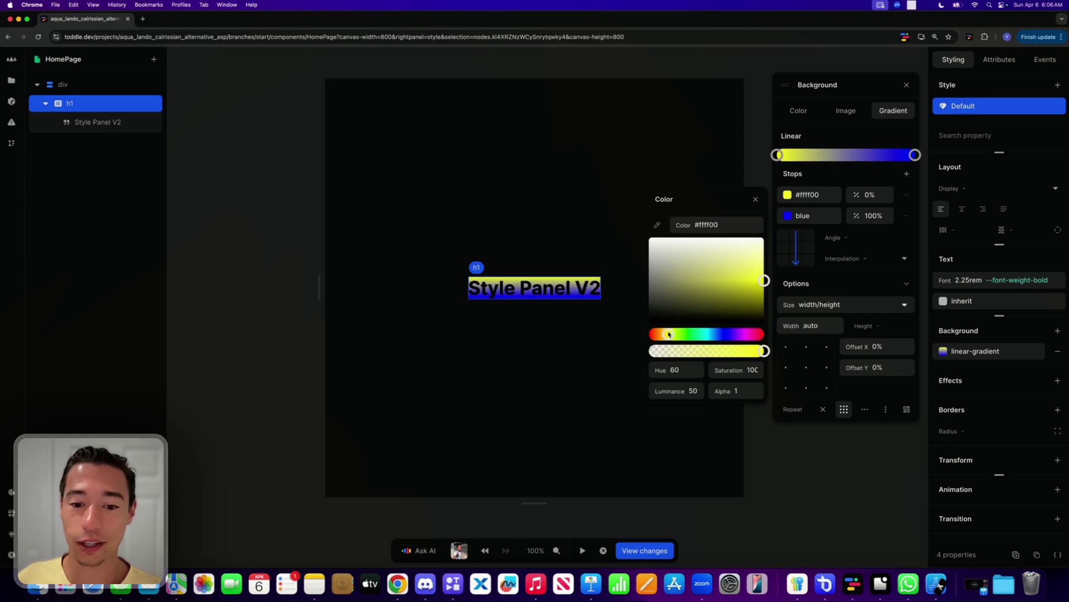
click(788, 216)
click(654, 355)
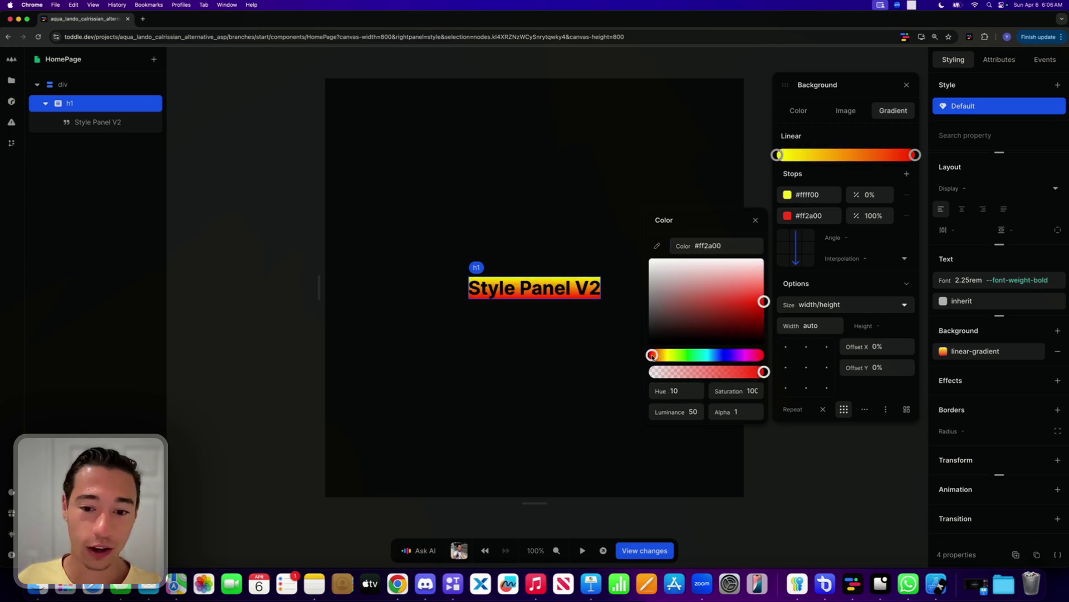
click(756, 220)
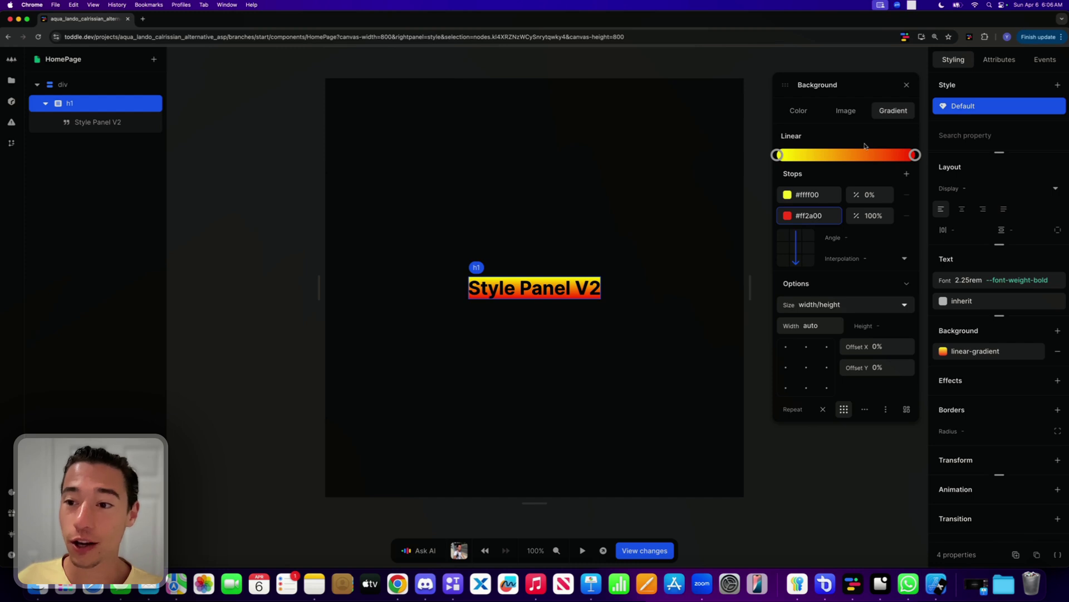
drag(796, 248, 814, 251)
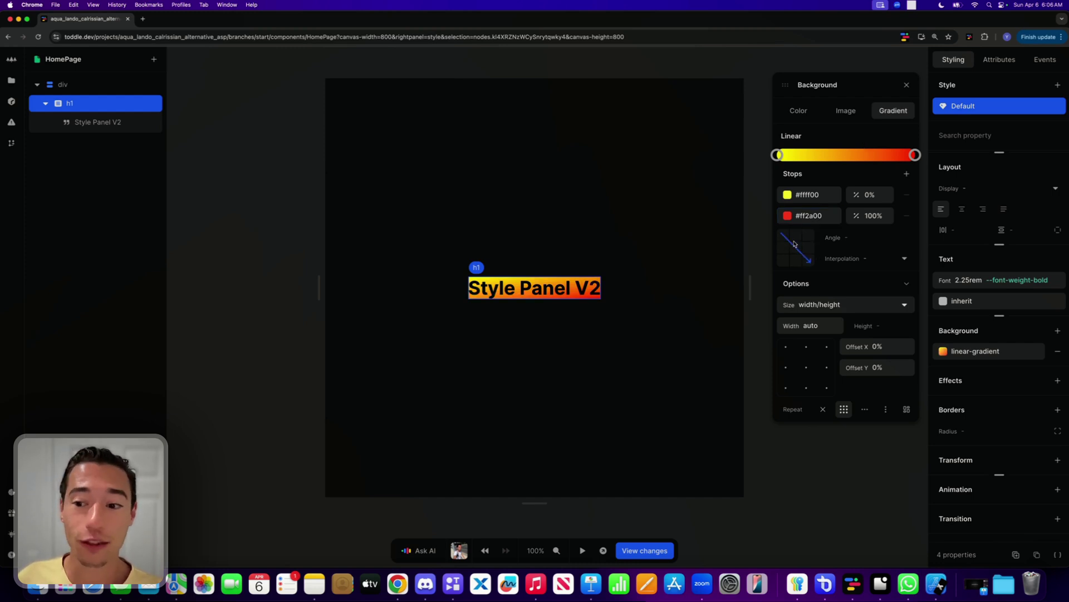
click(906, 85)
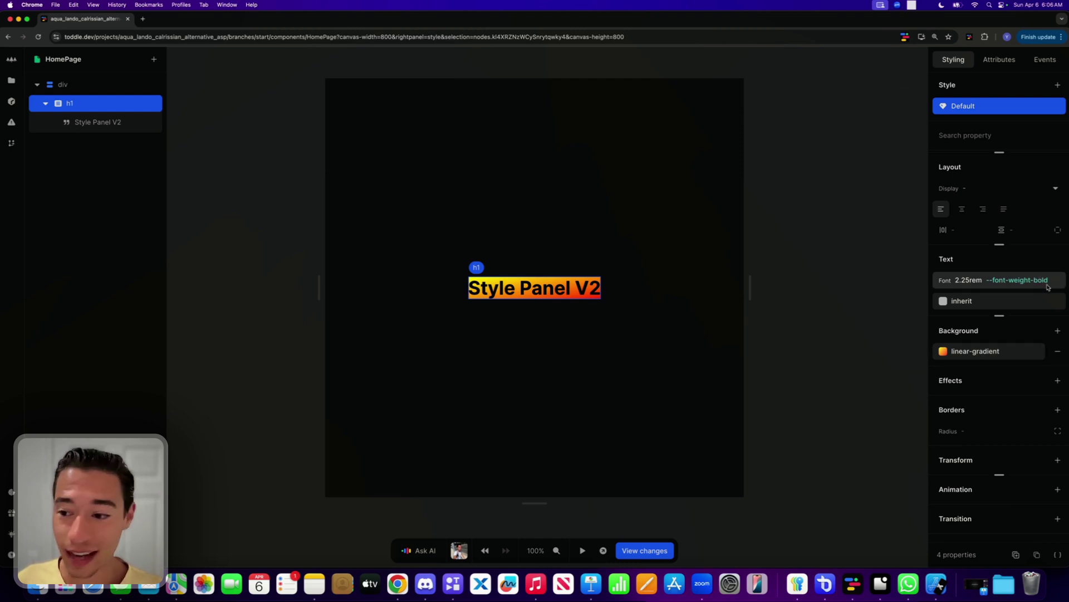
Lower the alpha of the heading's text colour to 0.
click(943, 301)
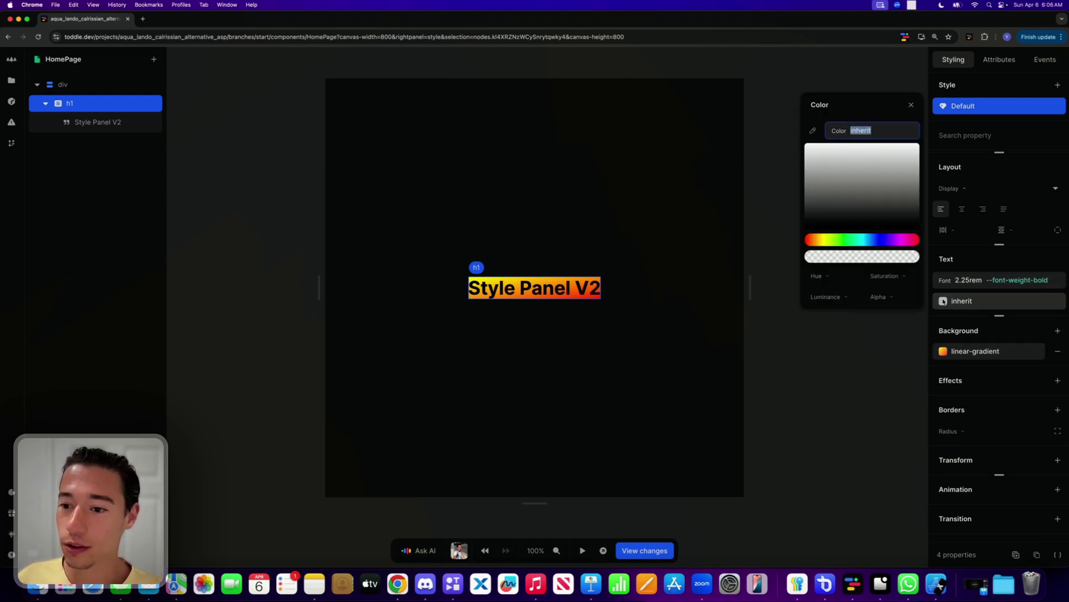
click(855, 258)
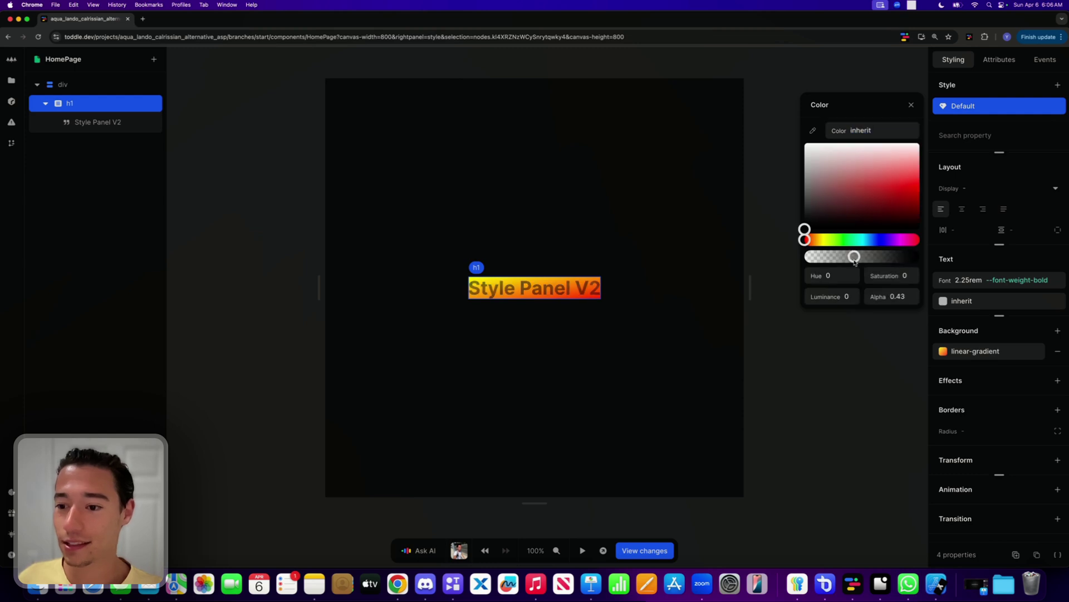
drag(855, 258, 804, 257)
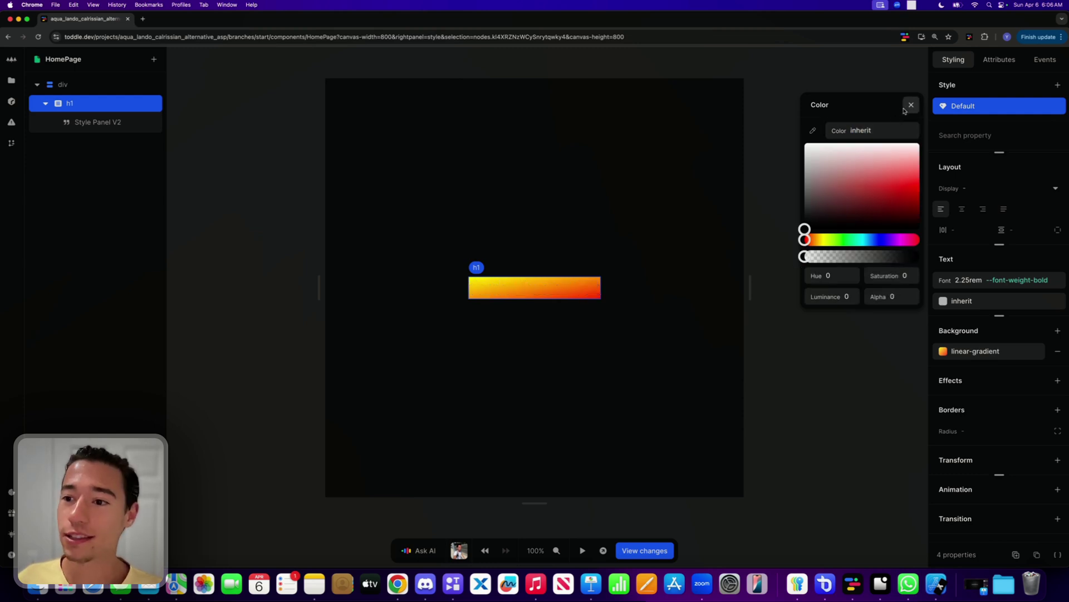
click(911, 106)
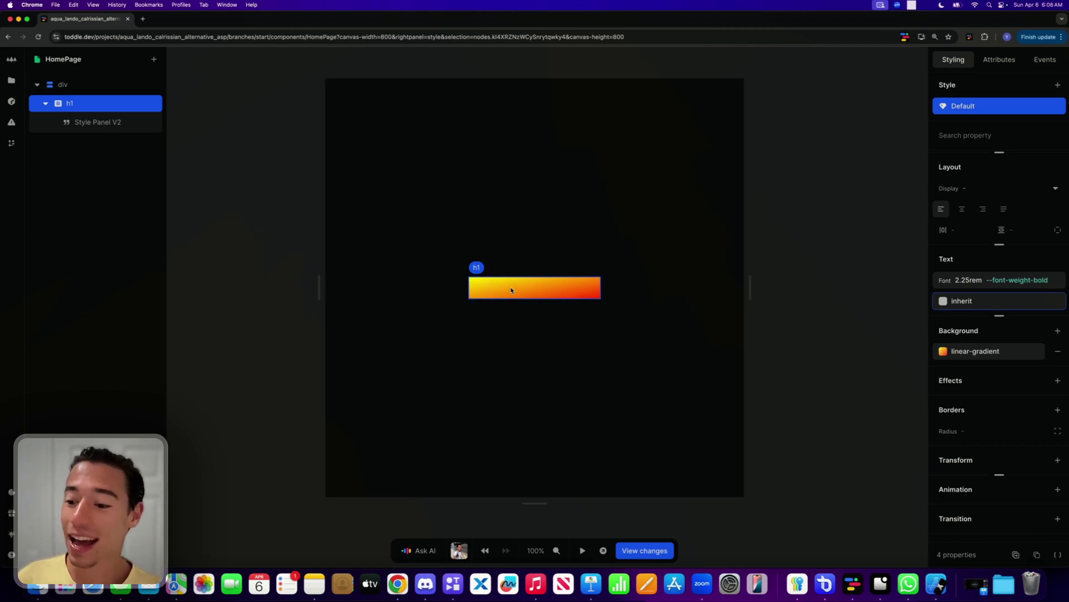
Add the advanced style property background-clip to the heading with the value text.
scroll(1022, 347, down, 1)
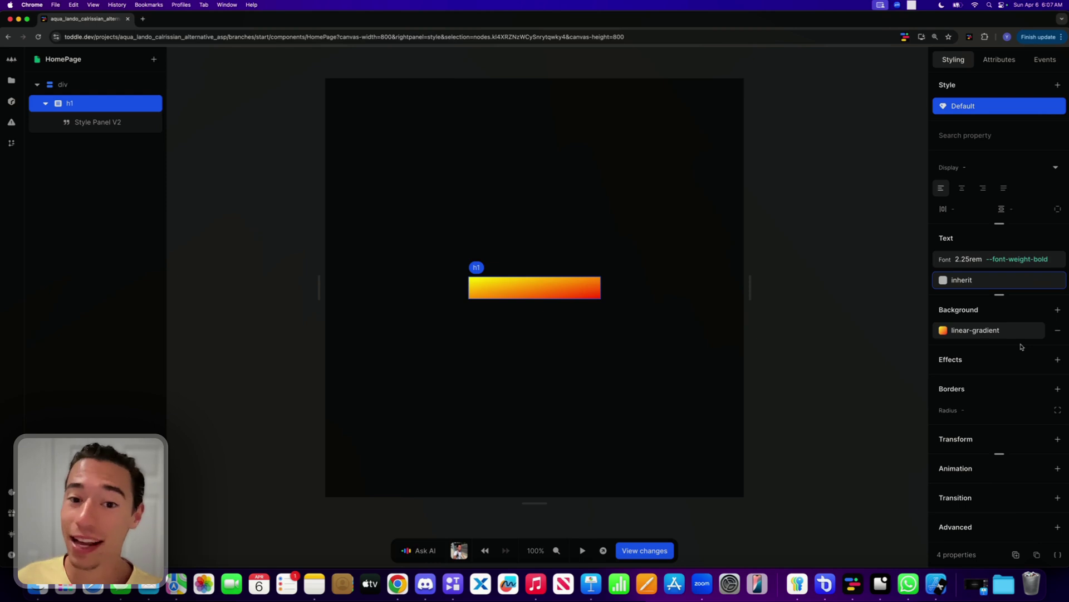
click(1057, 527)
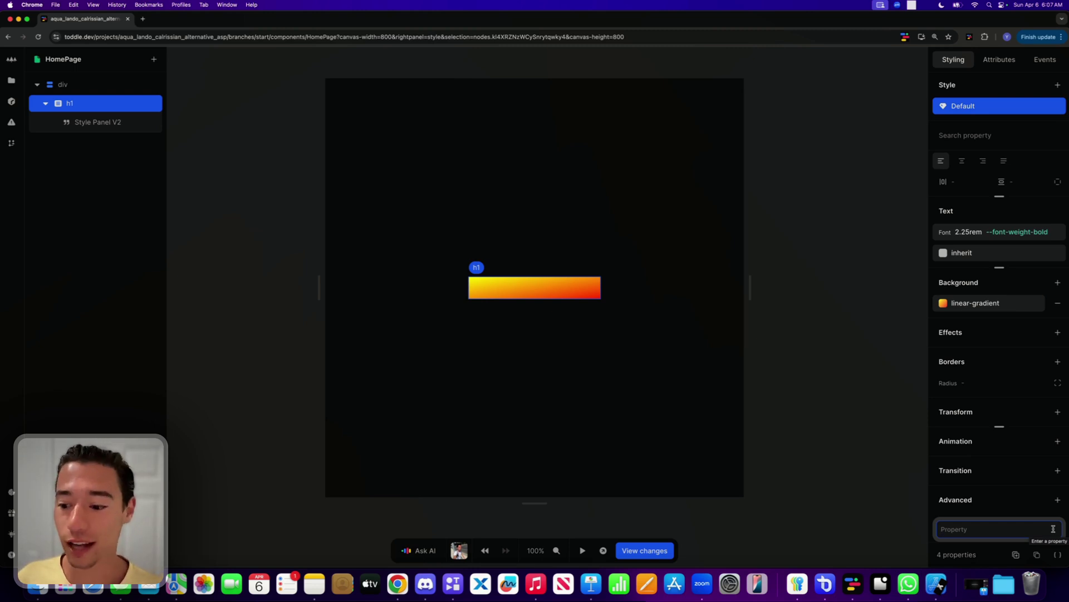
text(back)
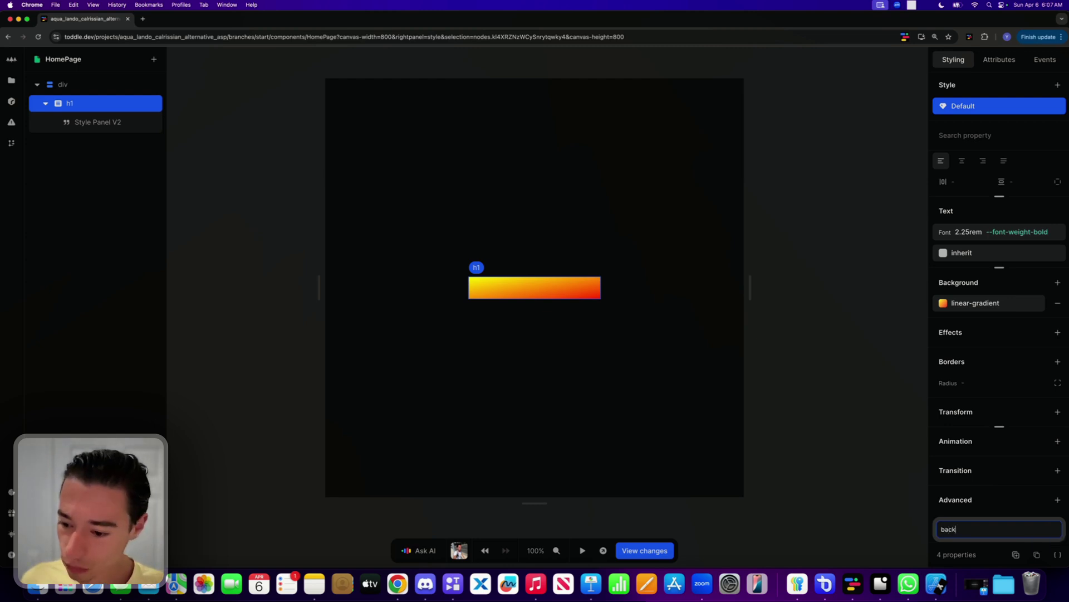
text(ground-cl)
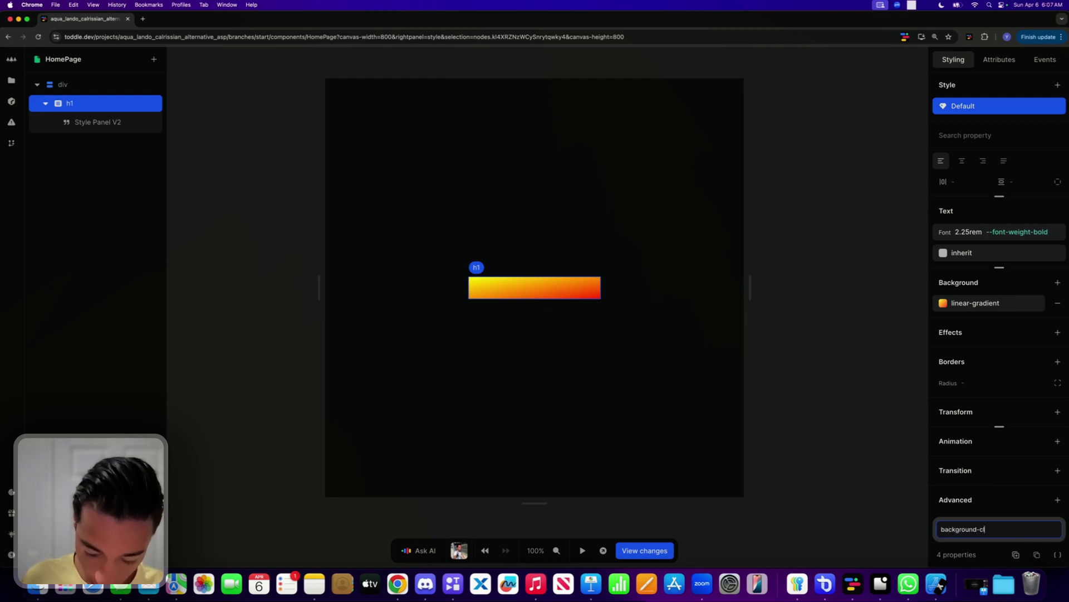
text(ip)
key(Return)
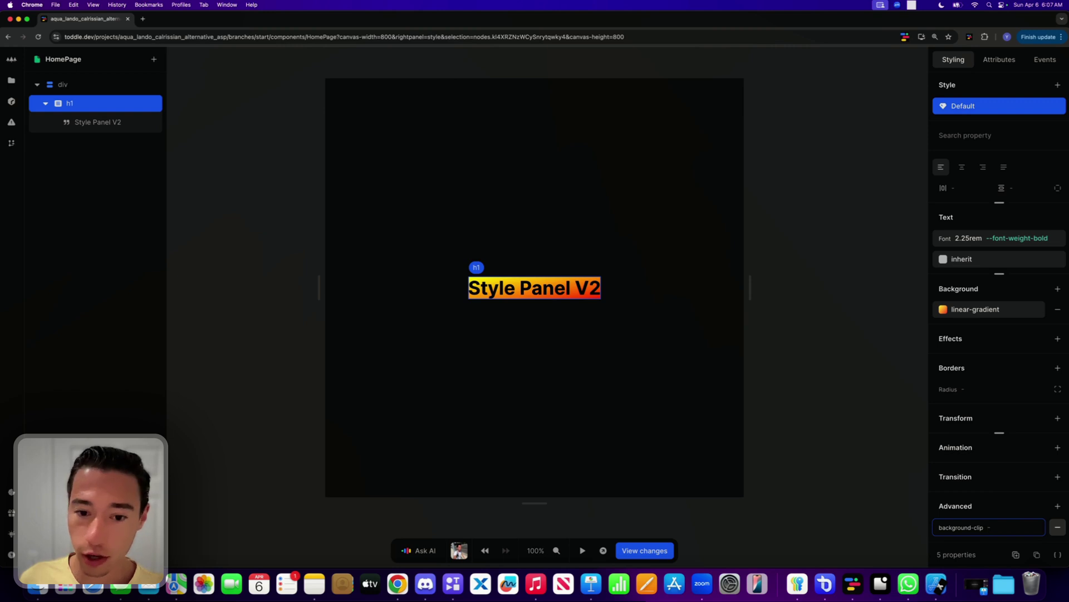
text(text)
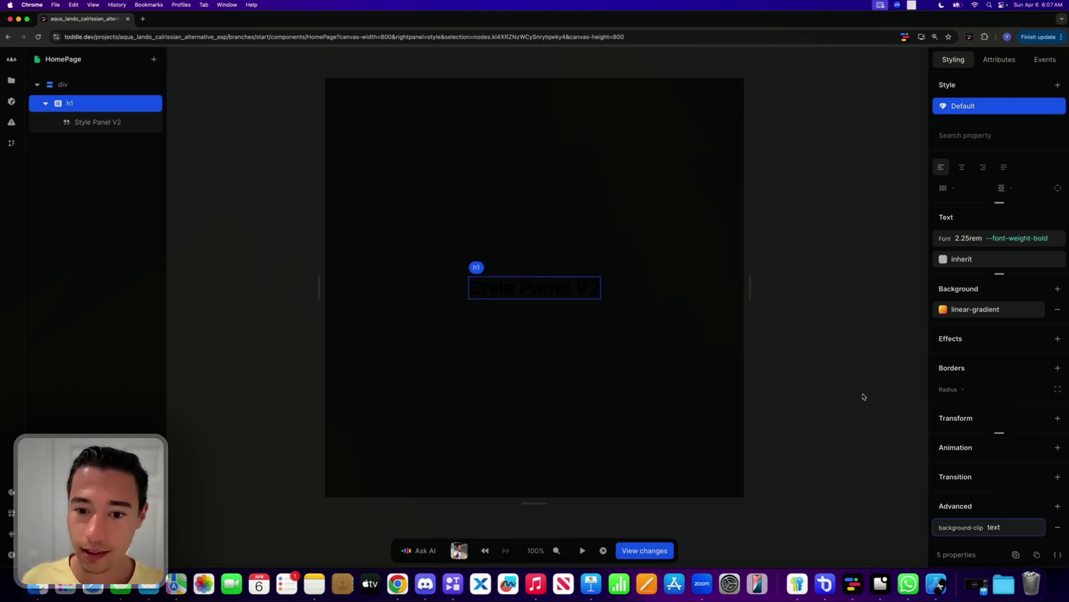
click(625, 361)
Clear the inherit value from the h1 heading's text colour.
click(538, 286)
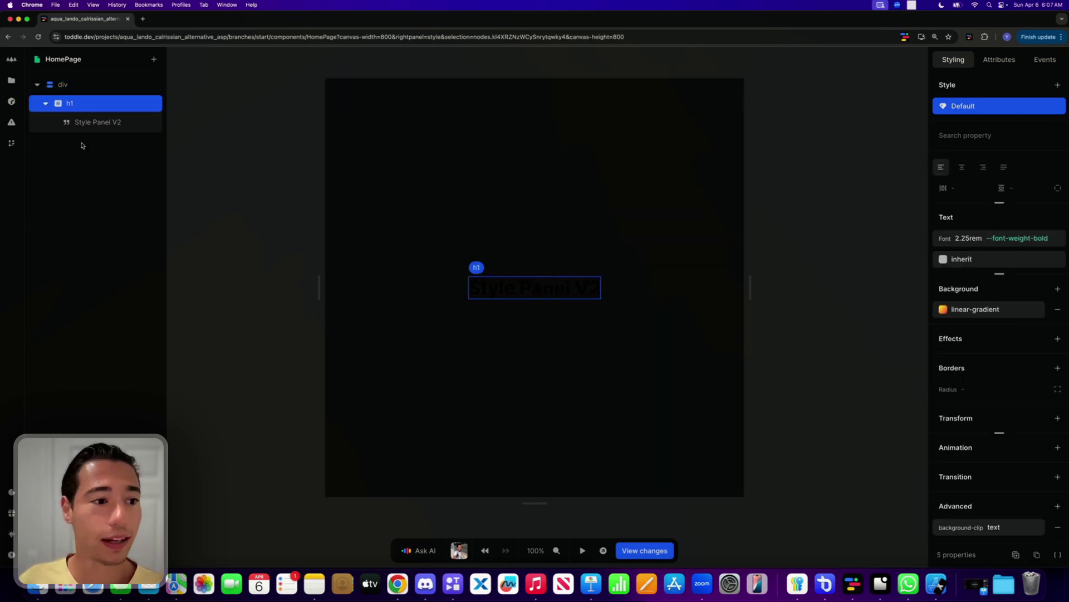
click(84, 122)
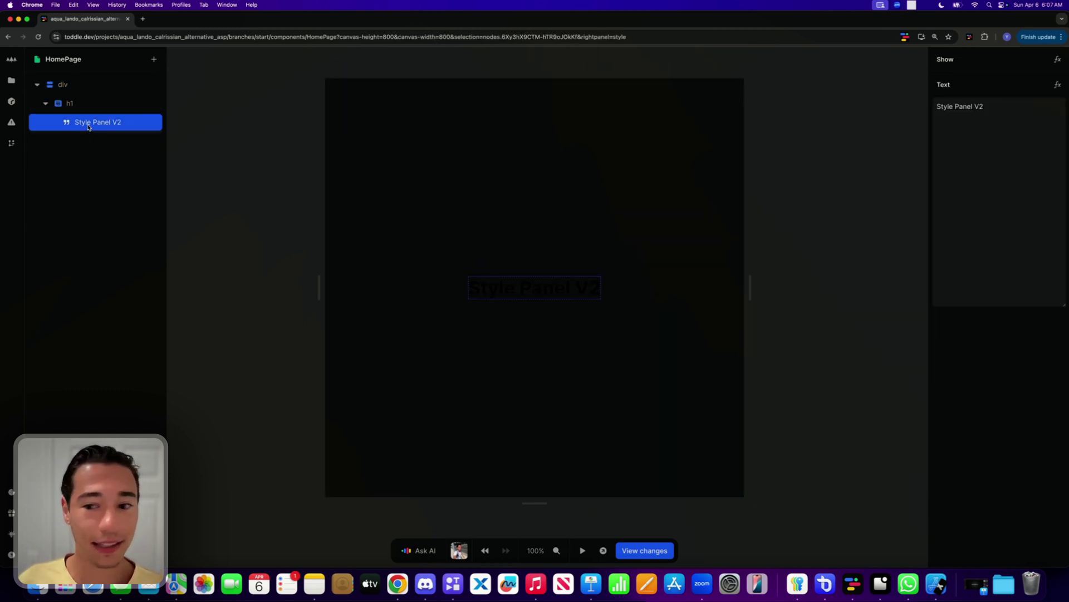
click(118, 106)
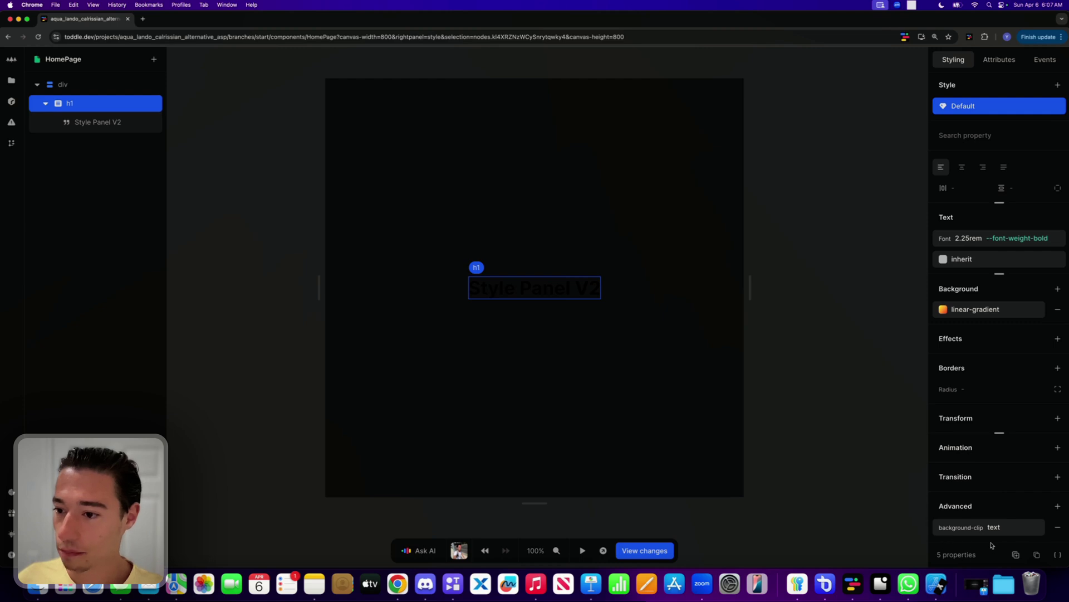
click(943, 260)
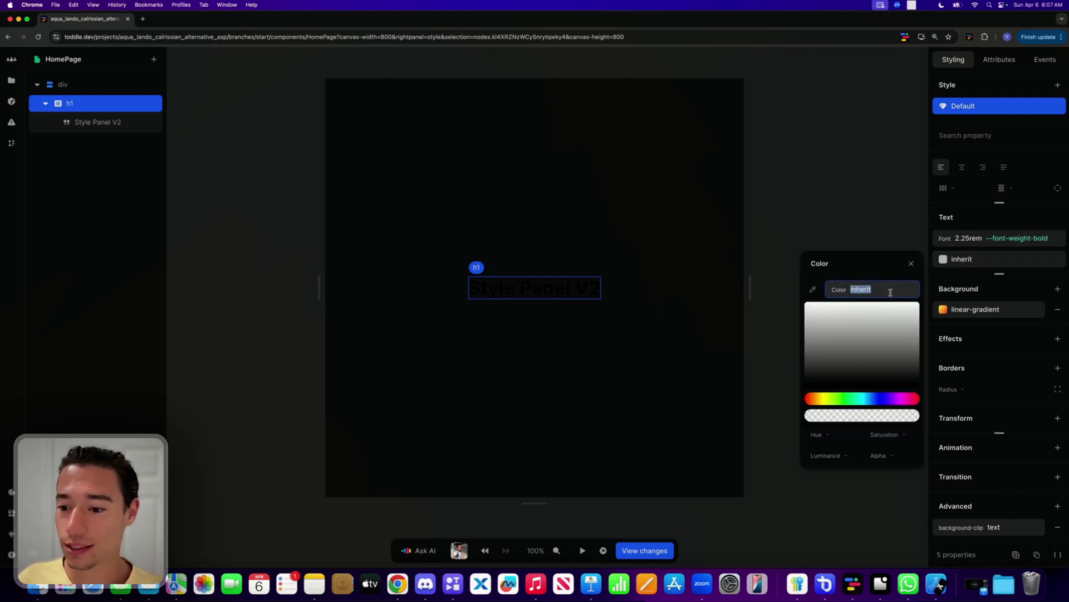
key(BackSpace)
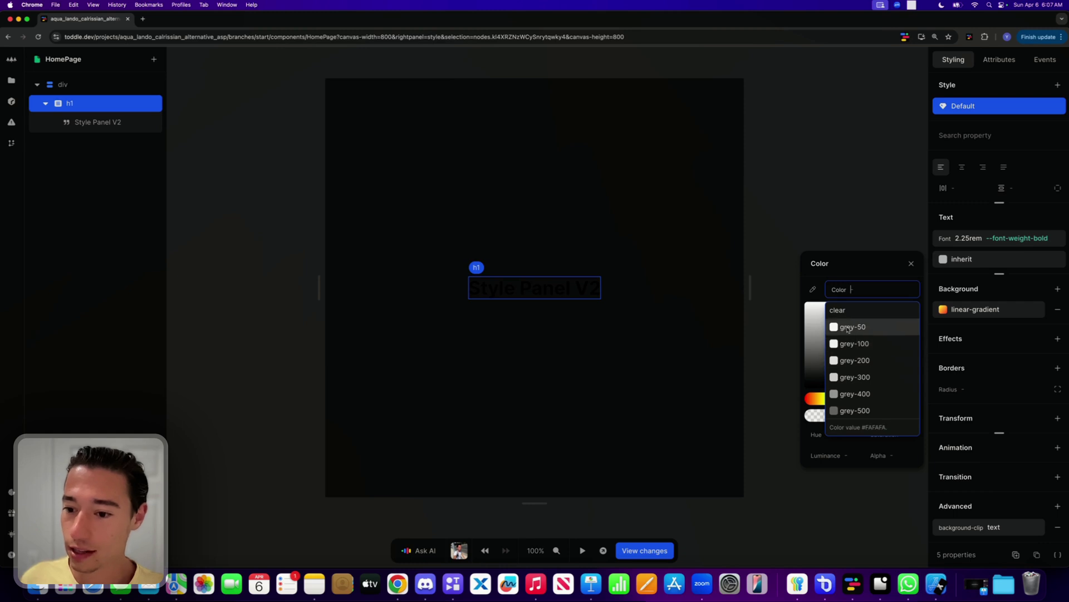
click(841, 312)
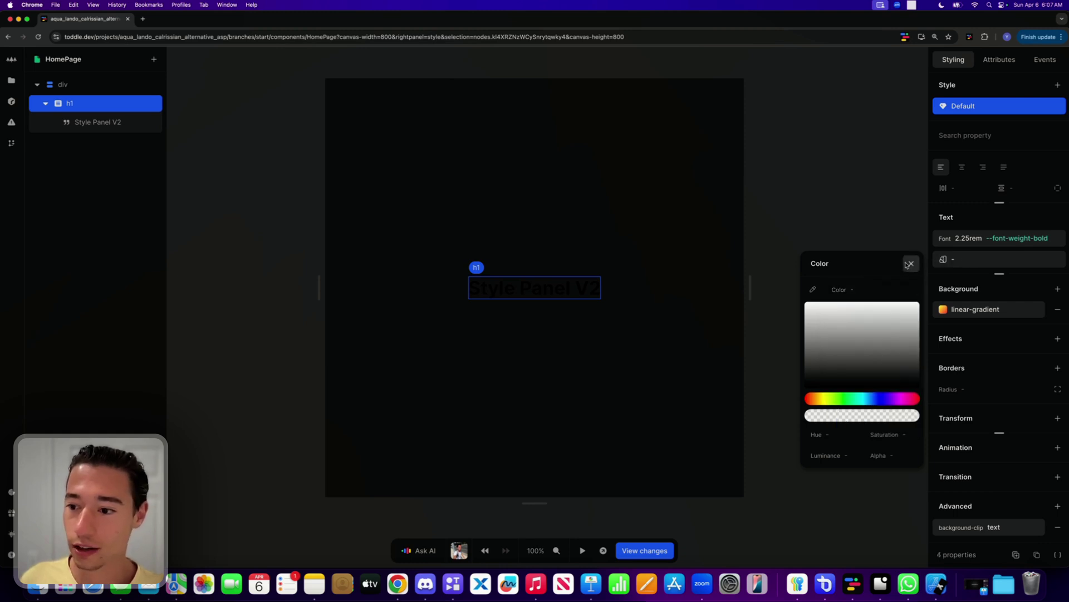
Make the h1 heading's text colour fully transparent and deselect the heading.
click(911, 264)
click(943, 260)
click(873, 399)
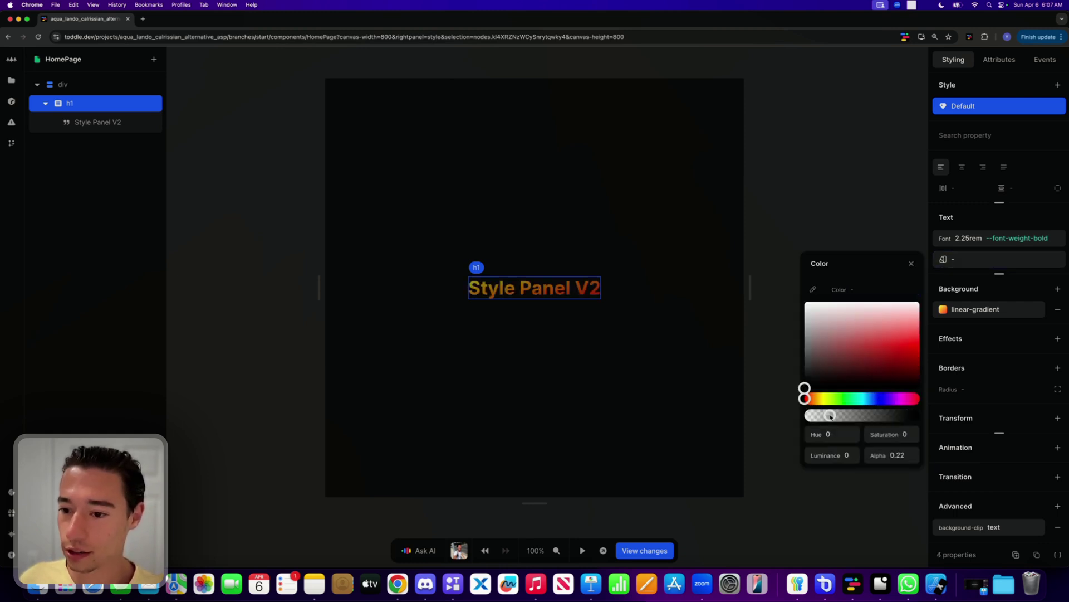
click(912, 263)
click(513, 396)
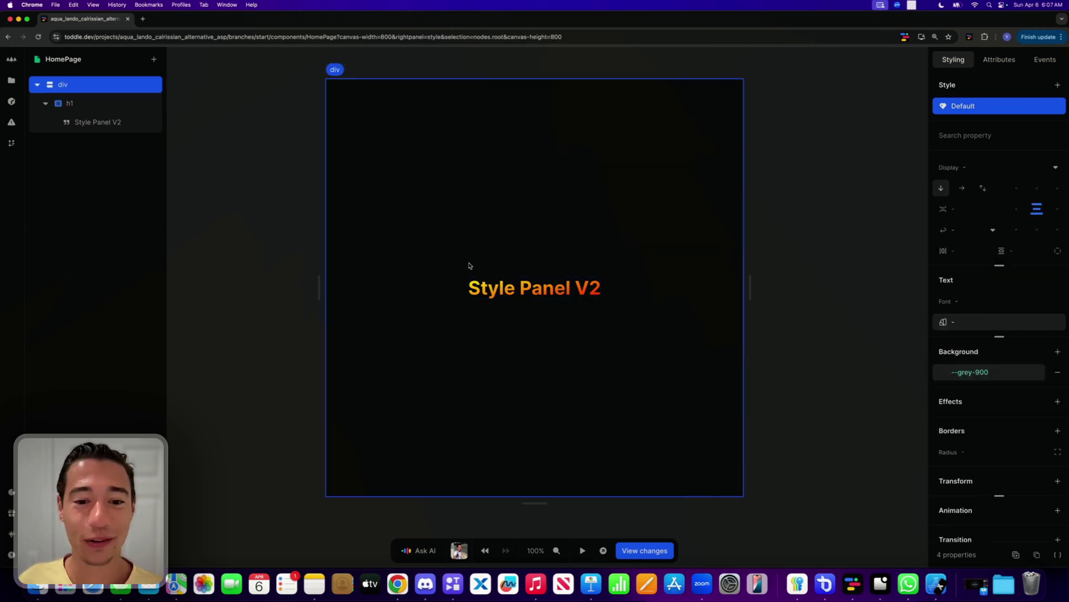
Set the h1 heading's text colour to #000000 with an alpha of 0, and deselect the heading.
click(498, 293)
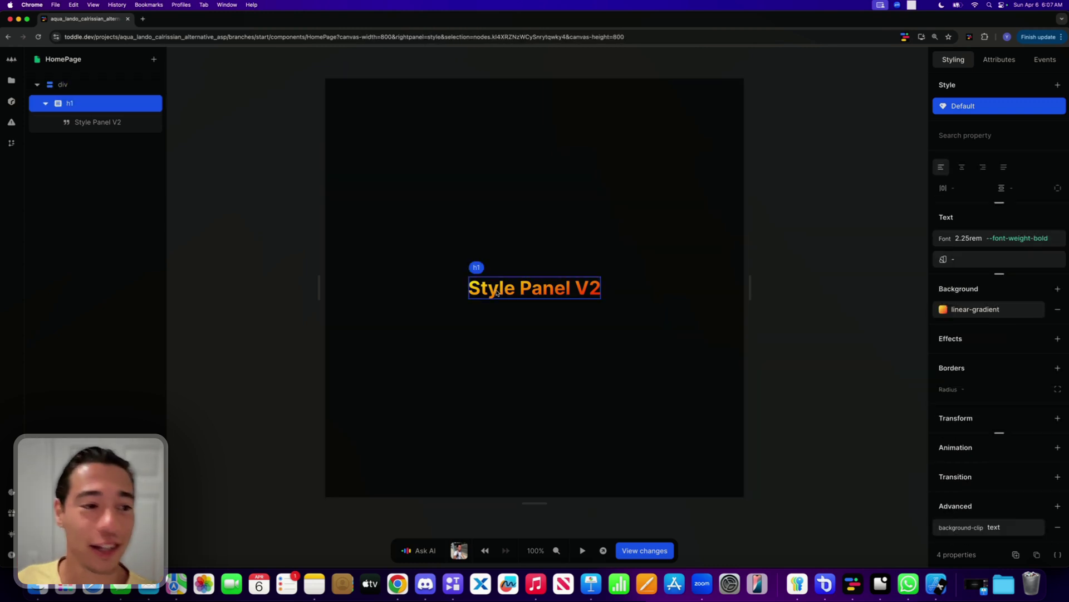
click(965, 260)
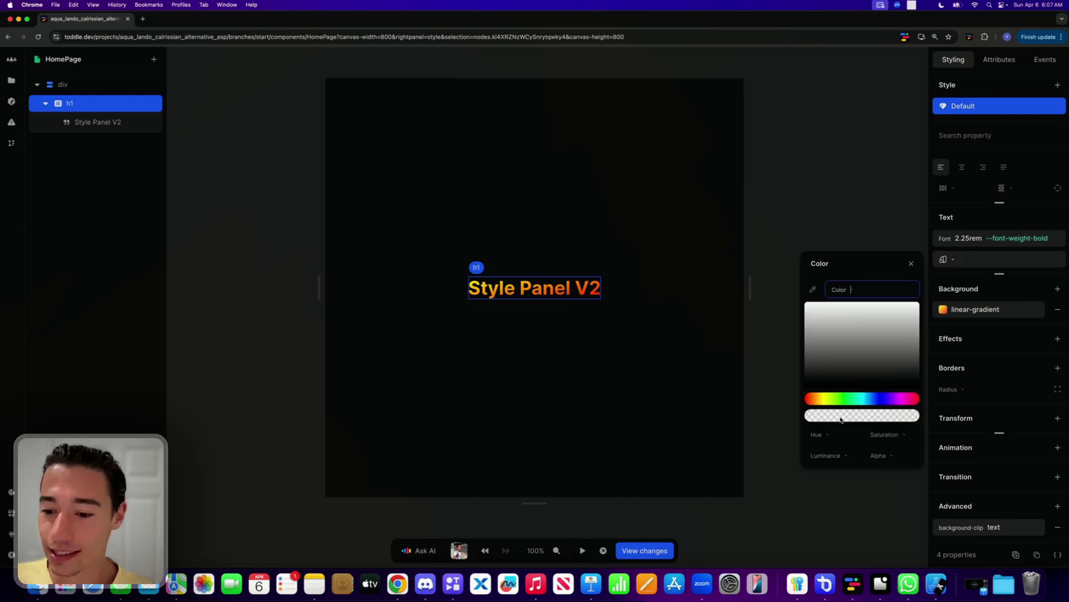
drag(840, 417, 990, 432)
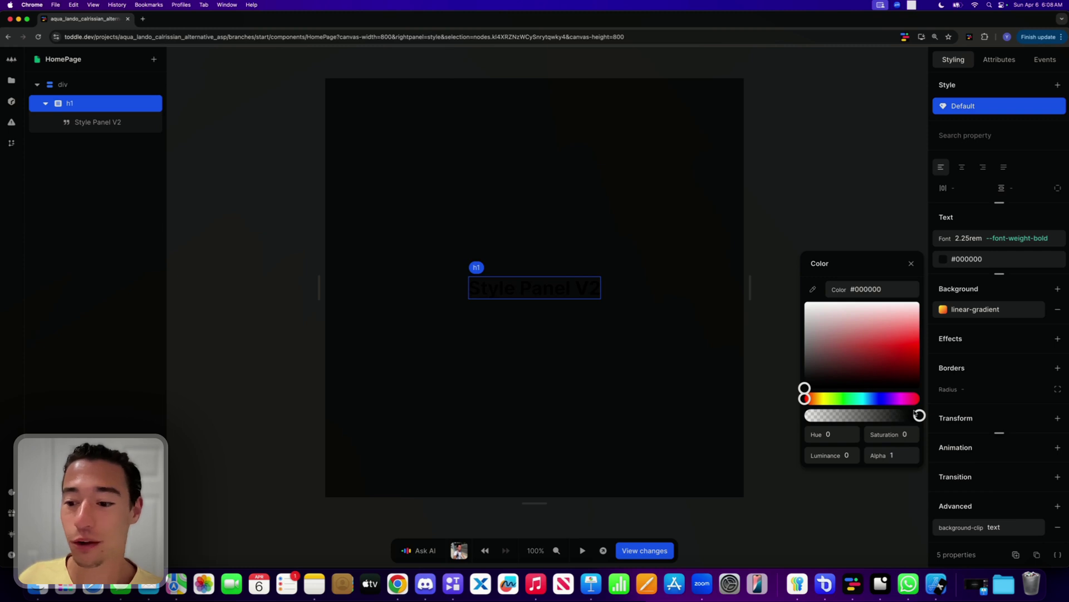
drag(917, 415, 760, 427)
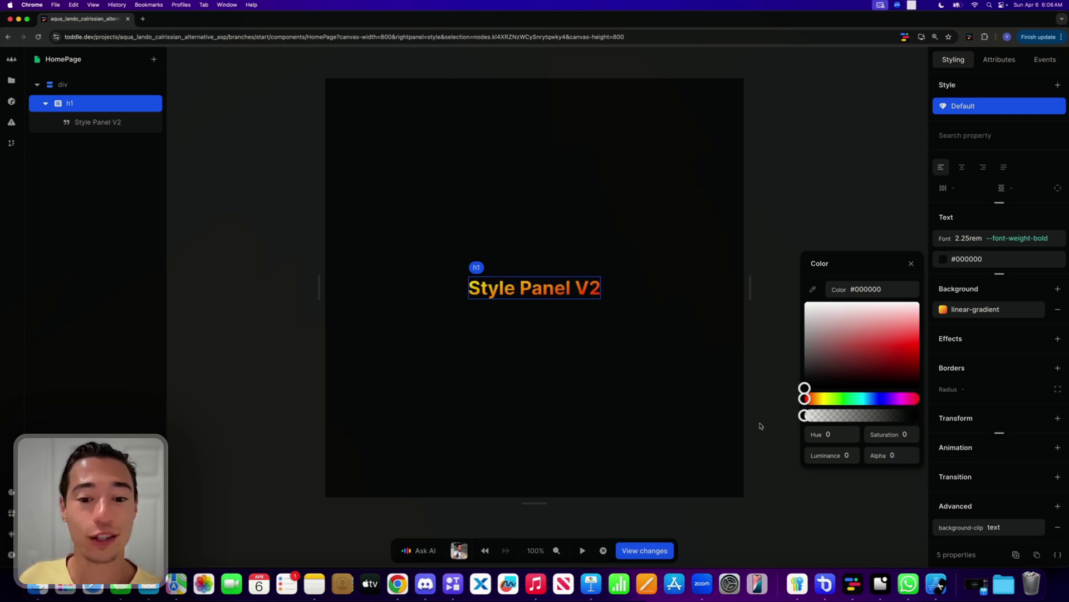
click(912, 263)
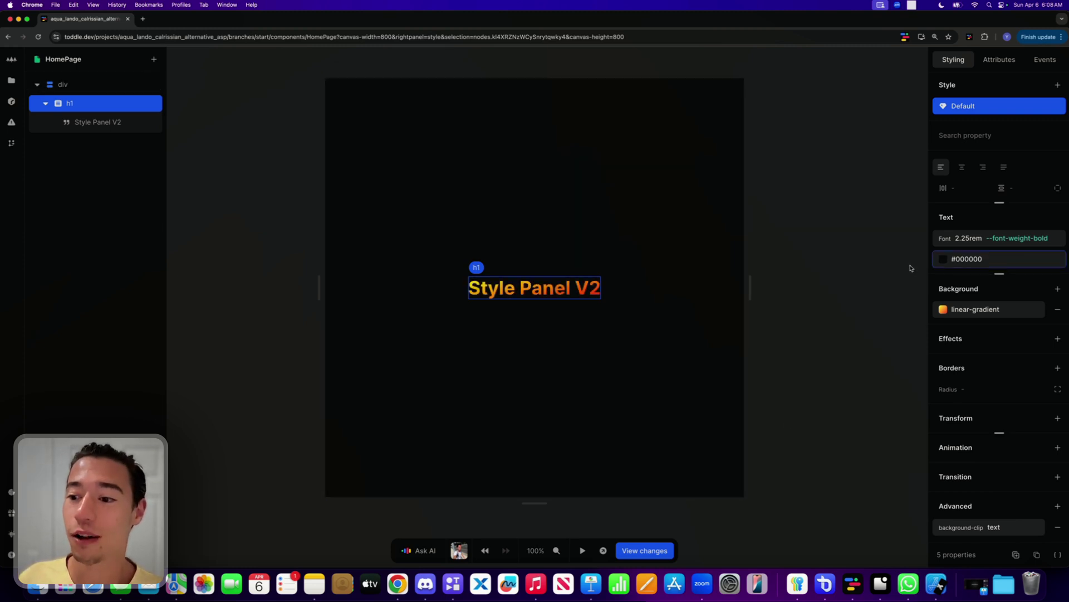
click(979, 262)
click(669, 289)
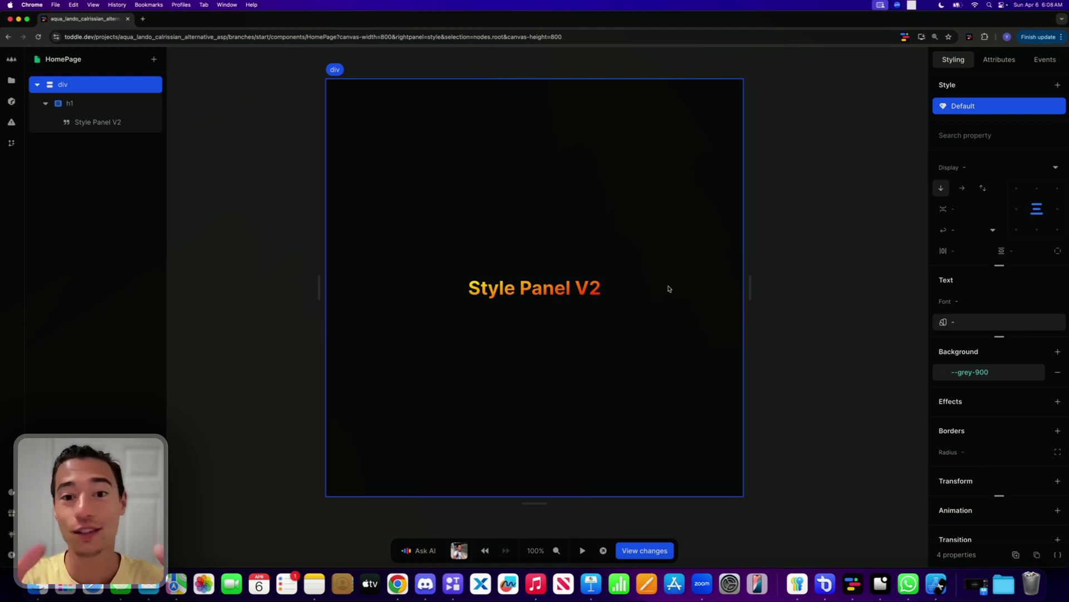
Wrap the h1 heading in a Div layout element.
click(516, 299)
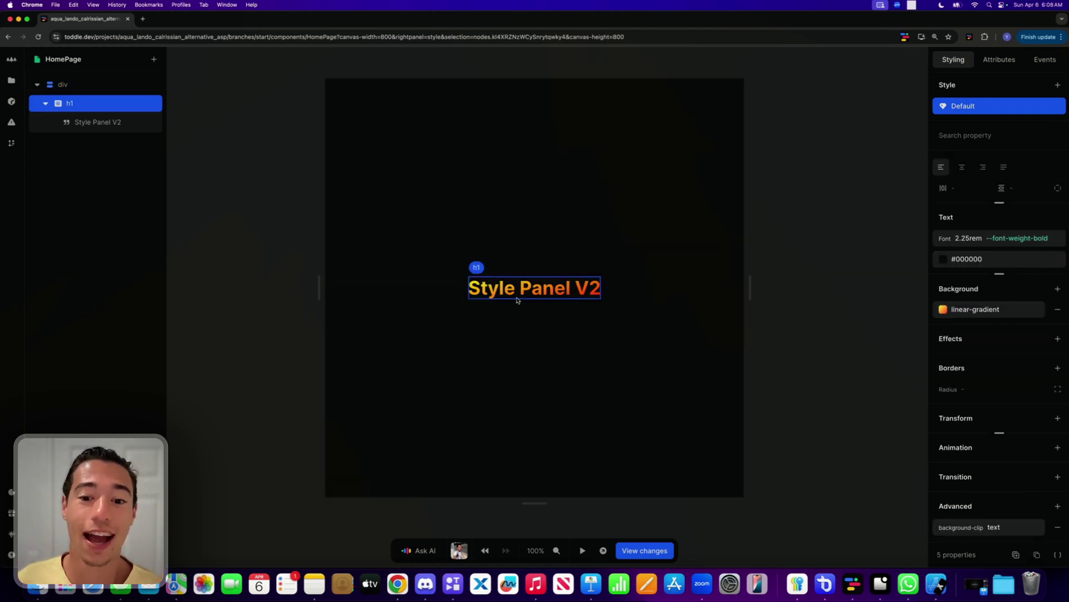
click(568, 318)
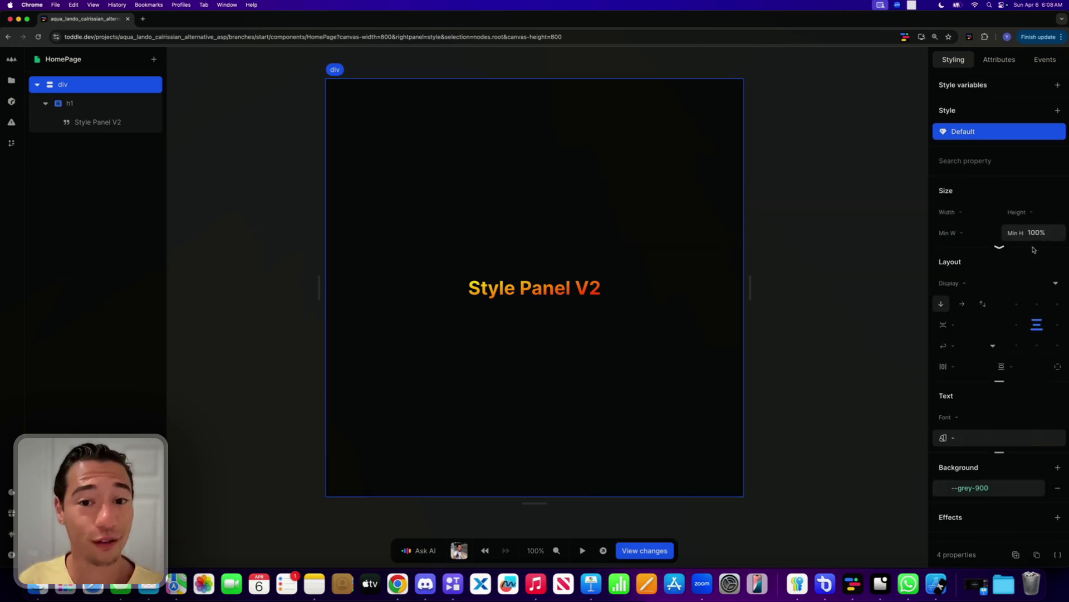
click(550, 290)
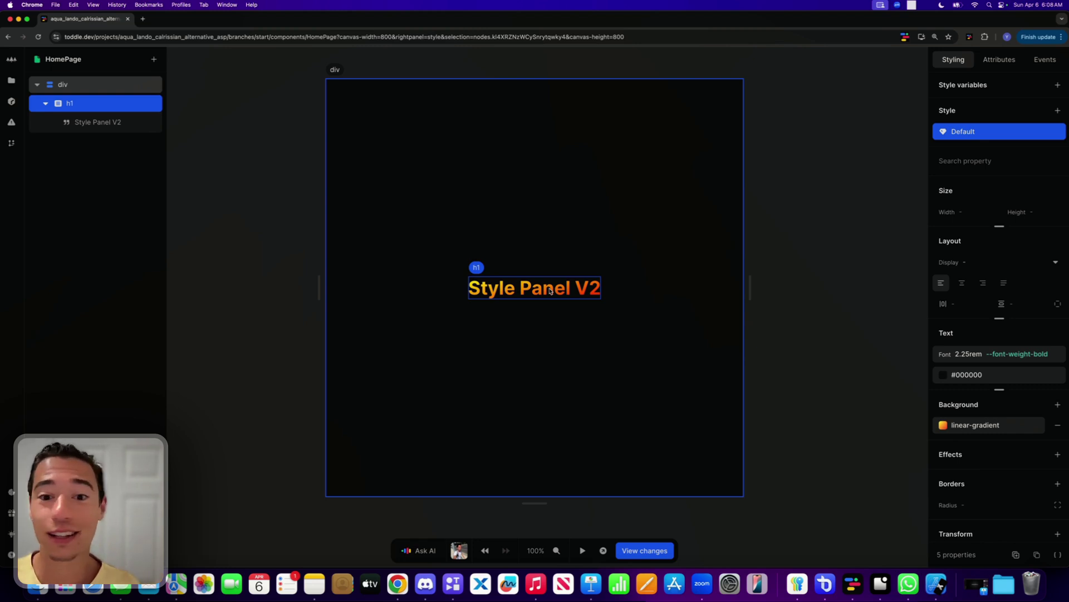
right_click(85, 103)
click(120, 134)
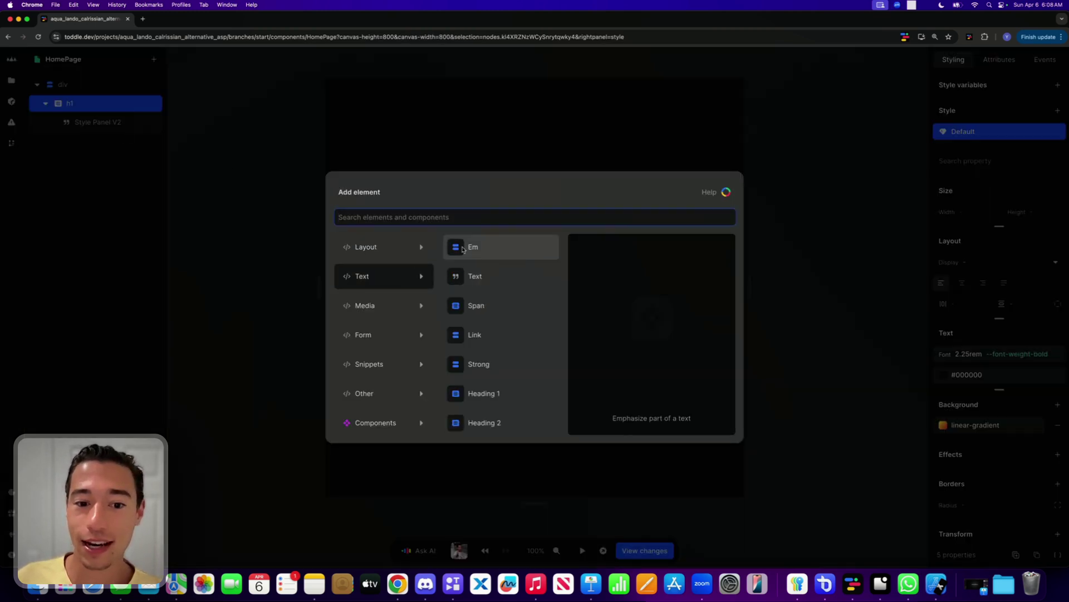
mouse_move(390, 247)
click(482, 248)
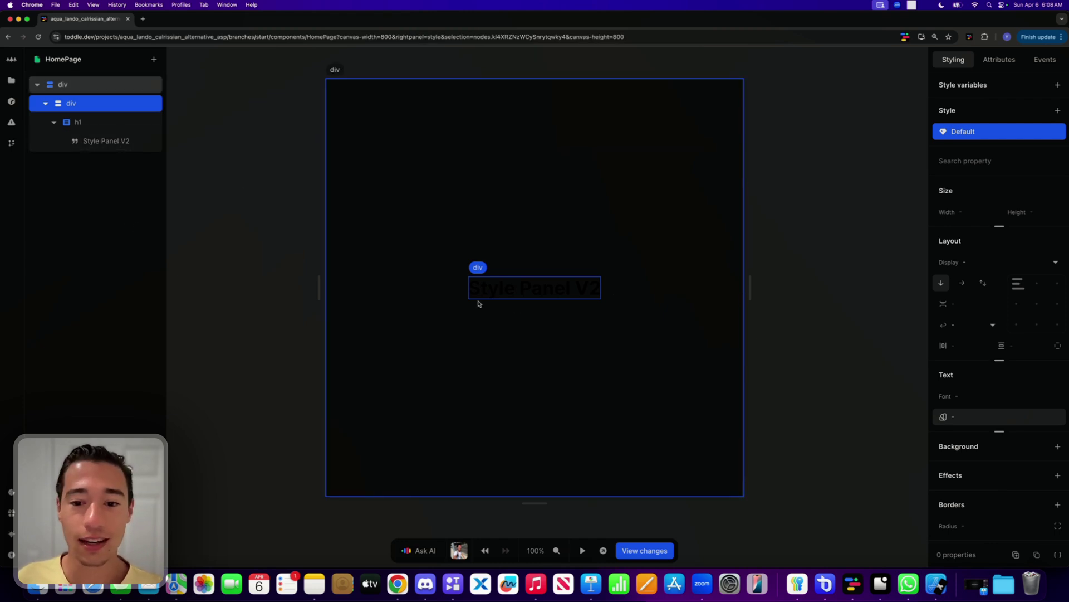
Clear the text colour of the h1 heading inside the new wrapper div.
click(116, 123)
click(940, 374)
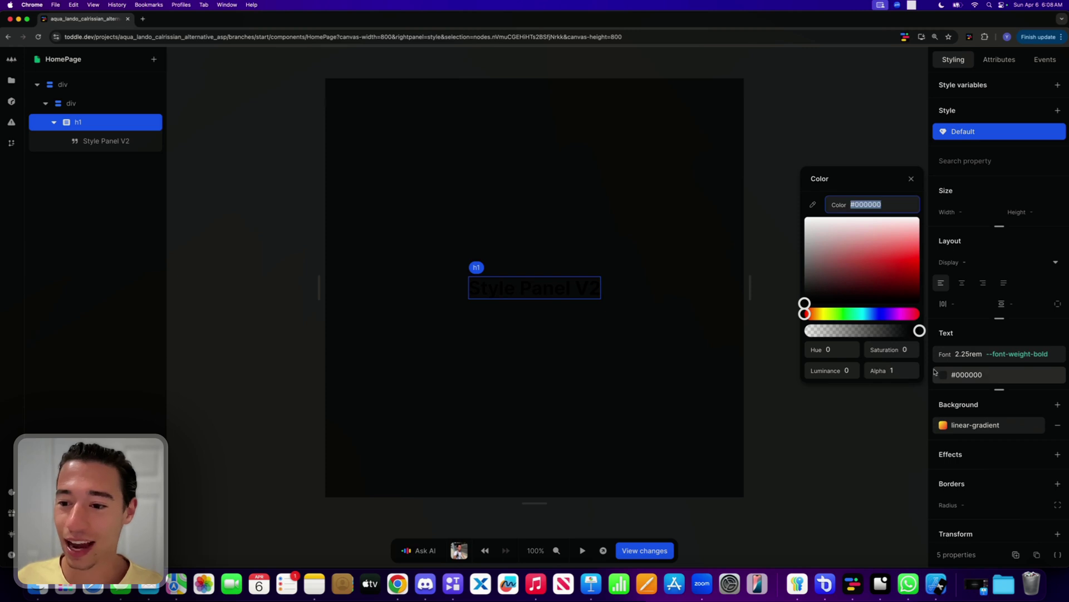
click(982, 337)
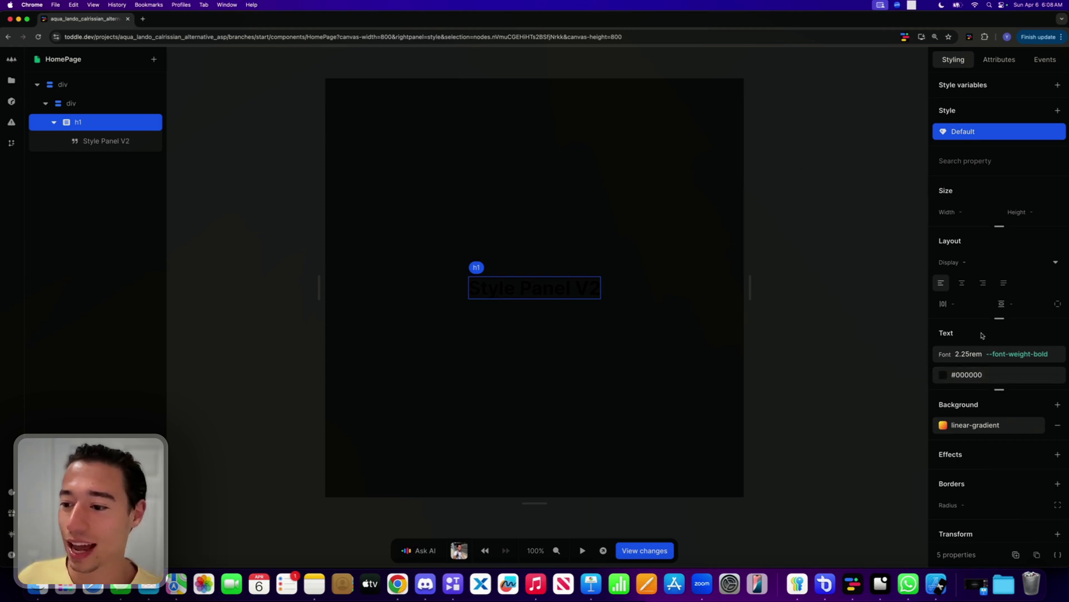
click(1022, 358)
click(1008, 340)
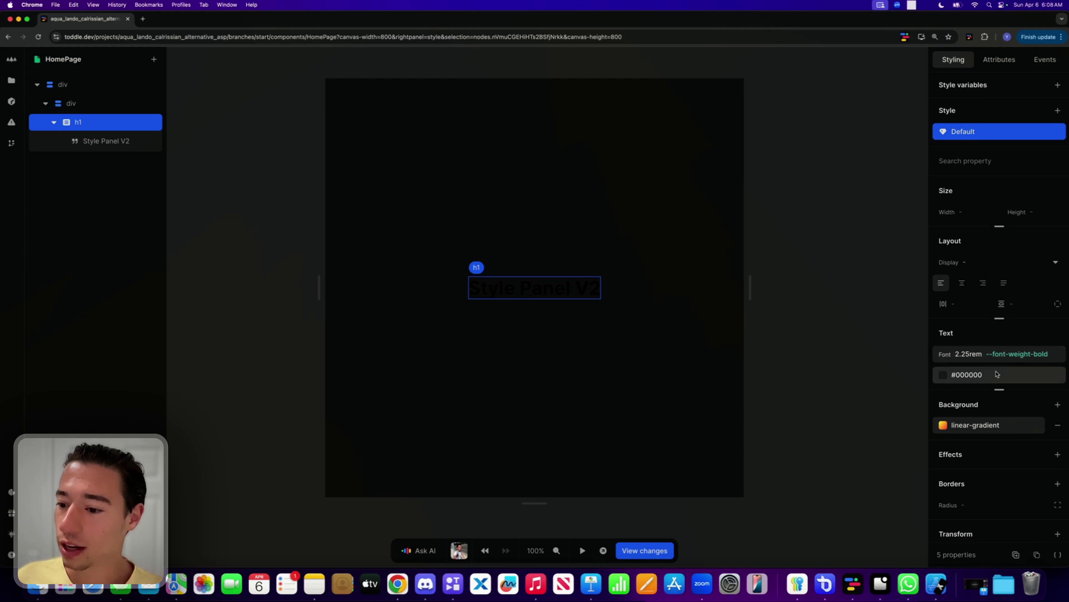
click(996, 375)
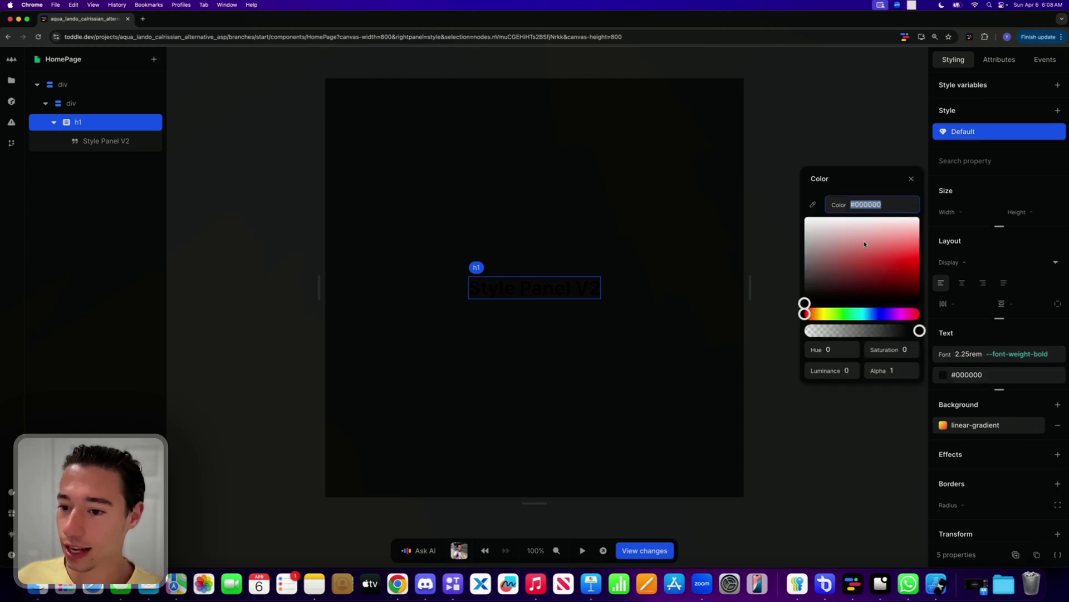
click(979, 329)
click(967, 378)
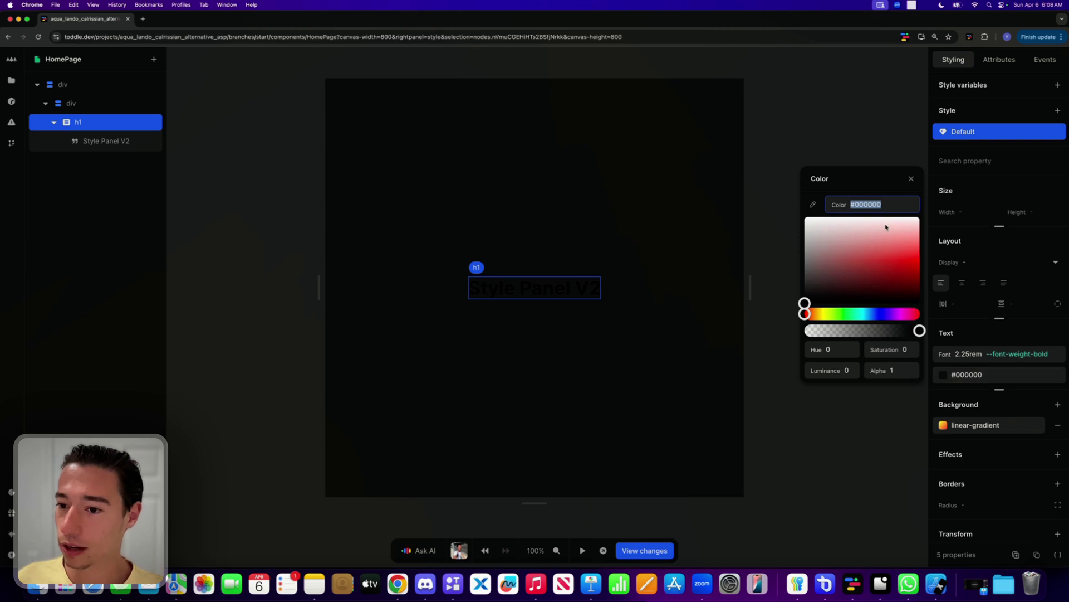
key(BackSpace)
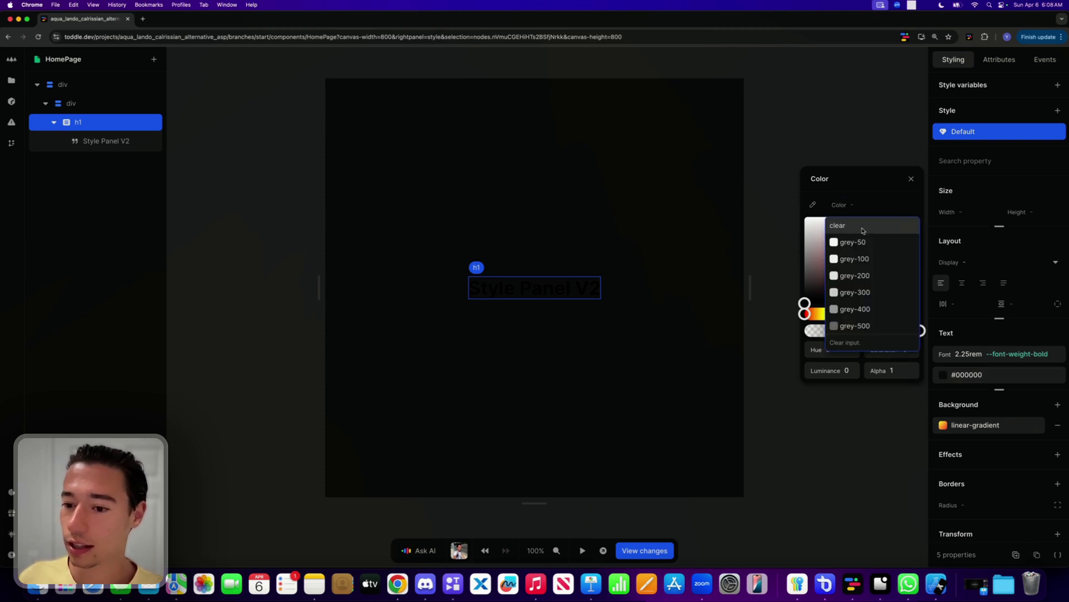
key(Escape)
click(864, 204)
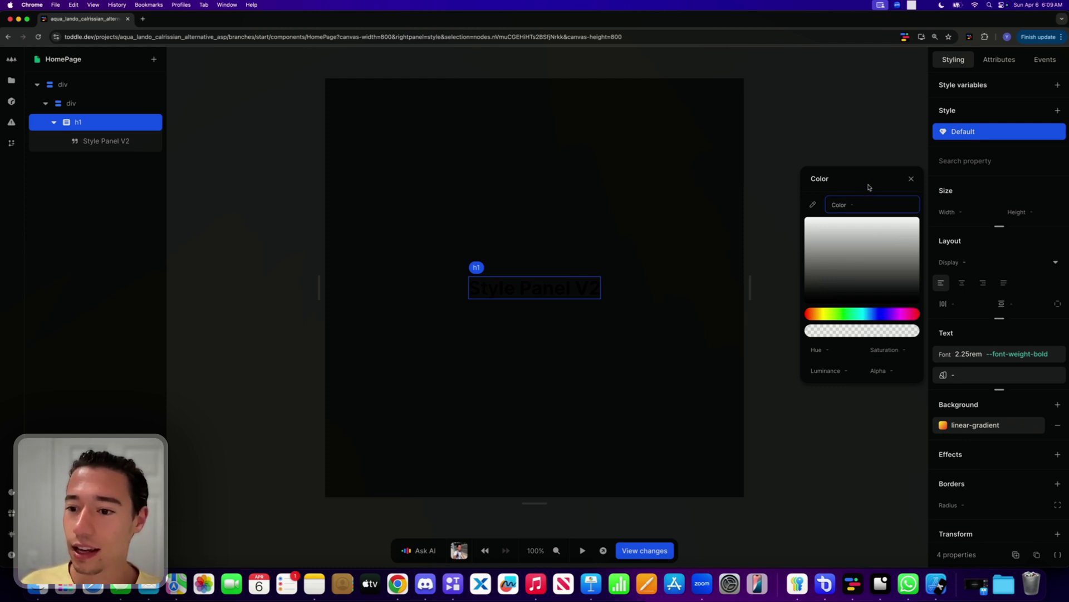
click(910, 180)
Add the advanced style property text-fill-color with the value transparent to the h1 heading.
scroll(990, 333, down, 3)
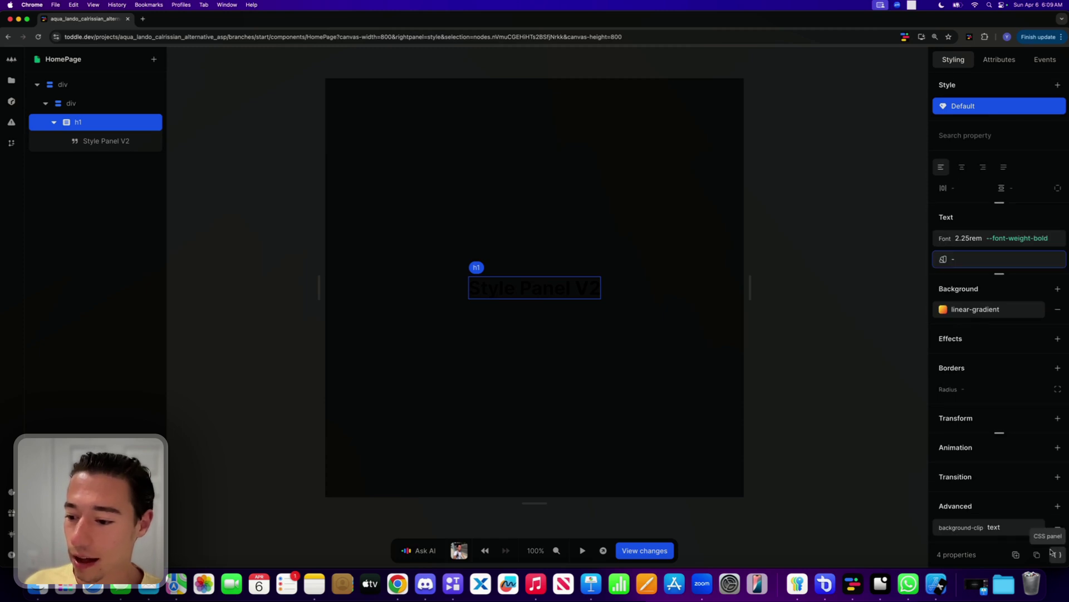
click(1058, 506)
text(text-fill-color)
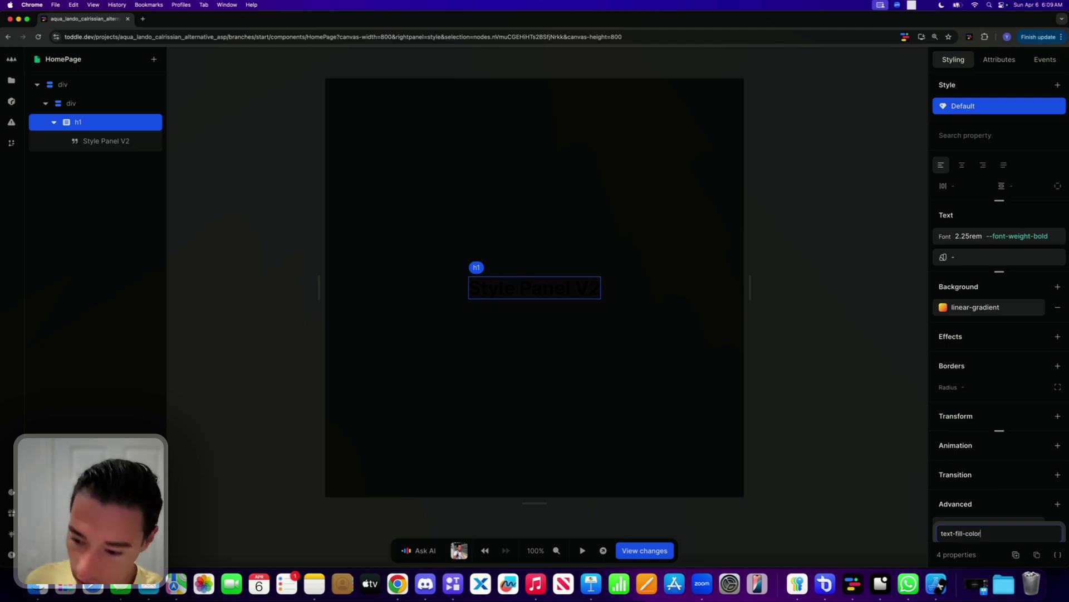
key(Return)
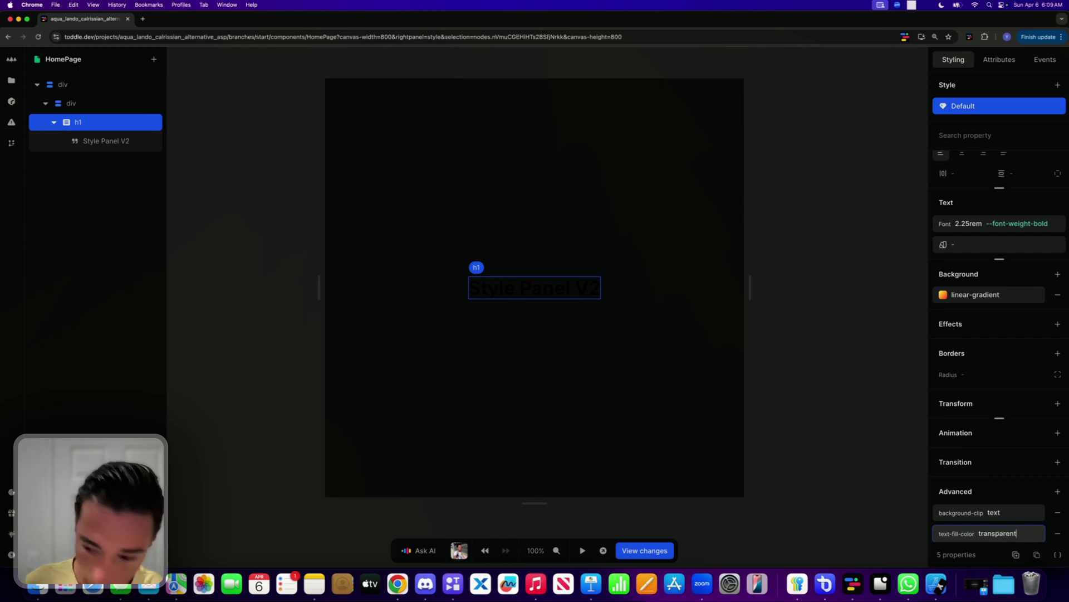
key(Return)
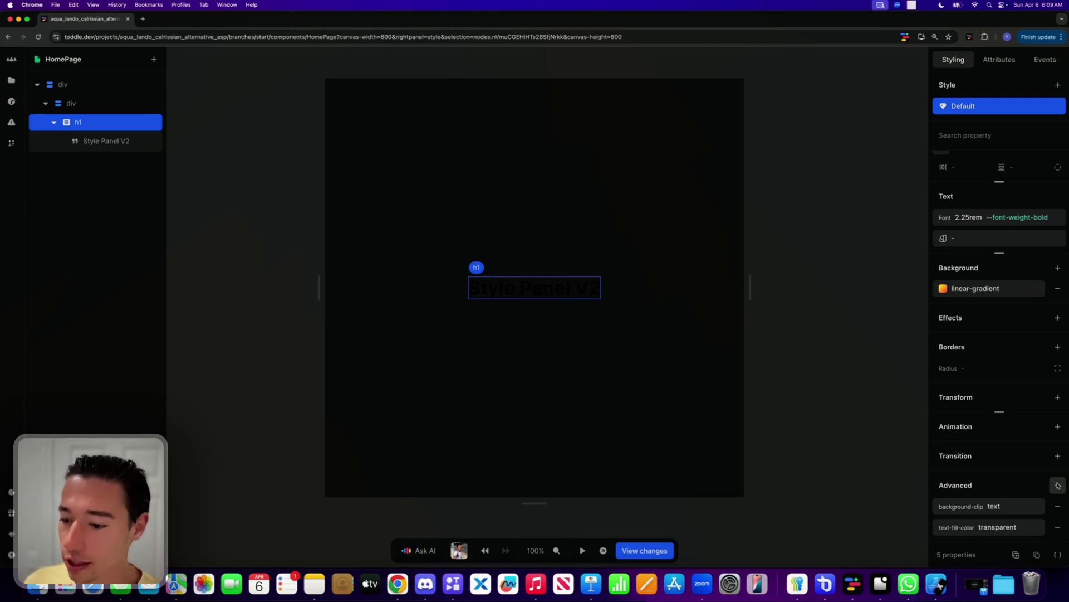
Set the h1 heading's text colour to fully transparent white, #ffffff00, and reload the page.
scroll(1050, 486, up, 3)
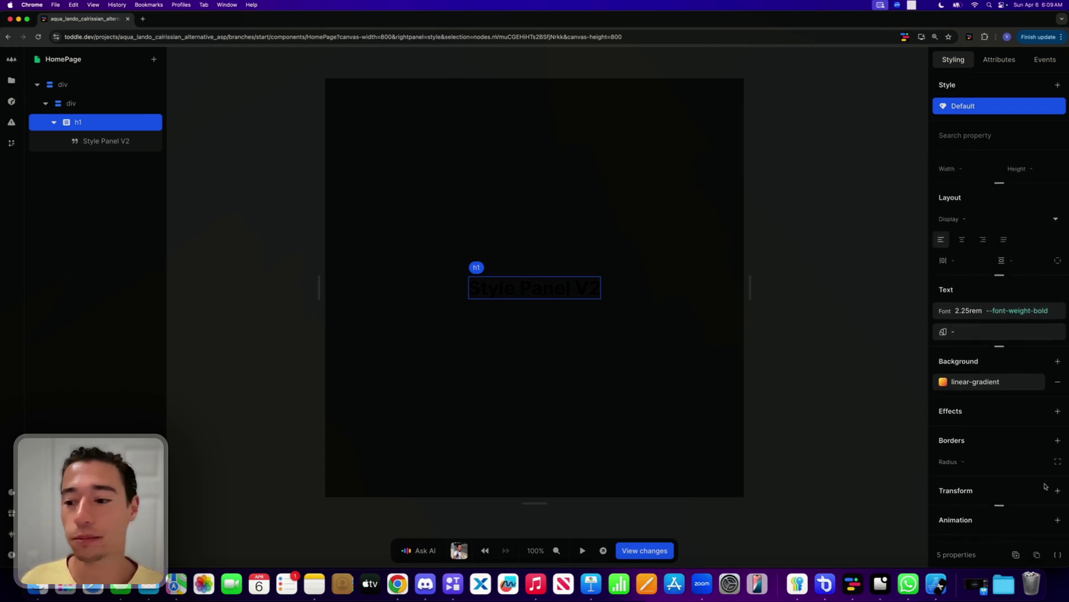
click(963, 333)
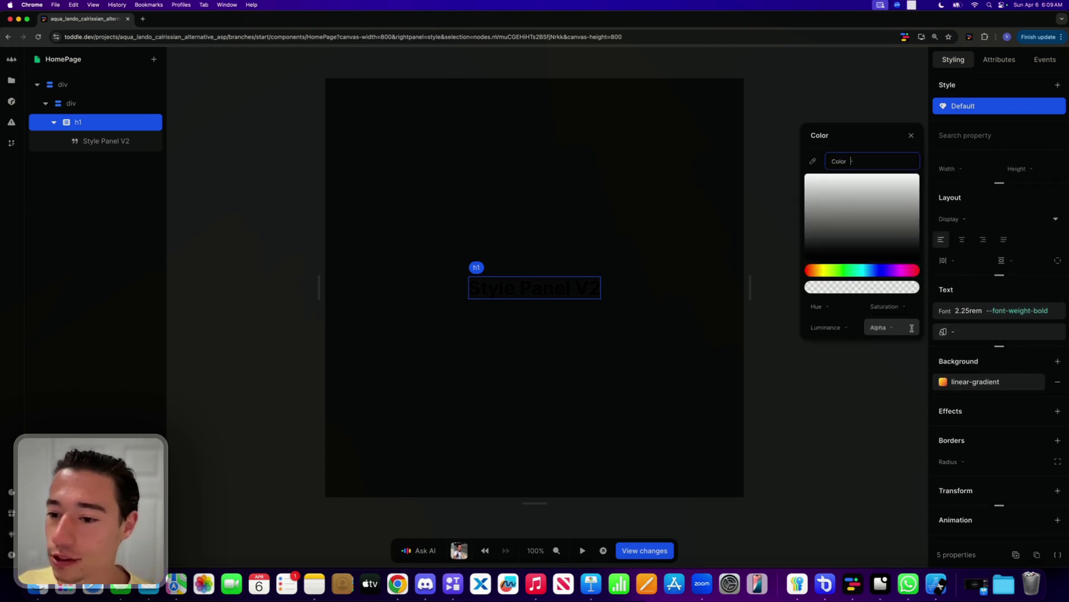
drag(819, 190, 805, 174)
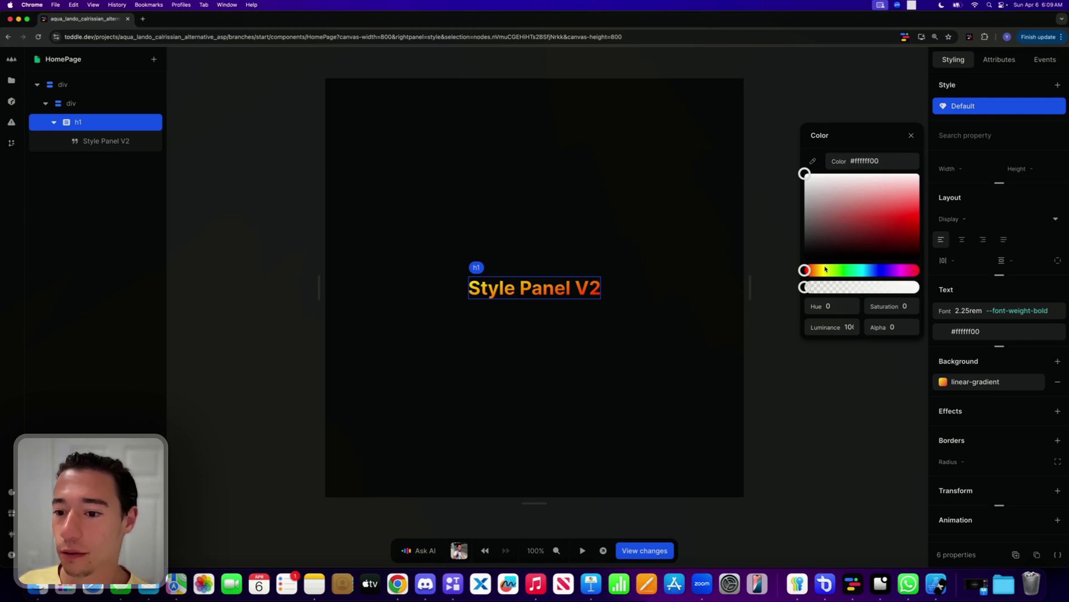
click(912, 135)
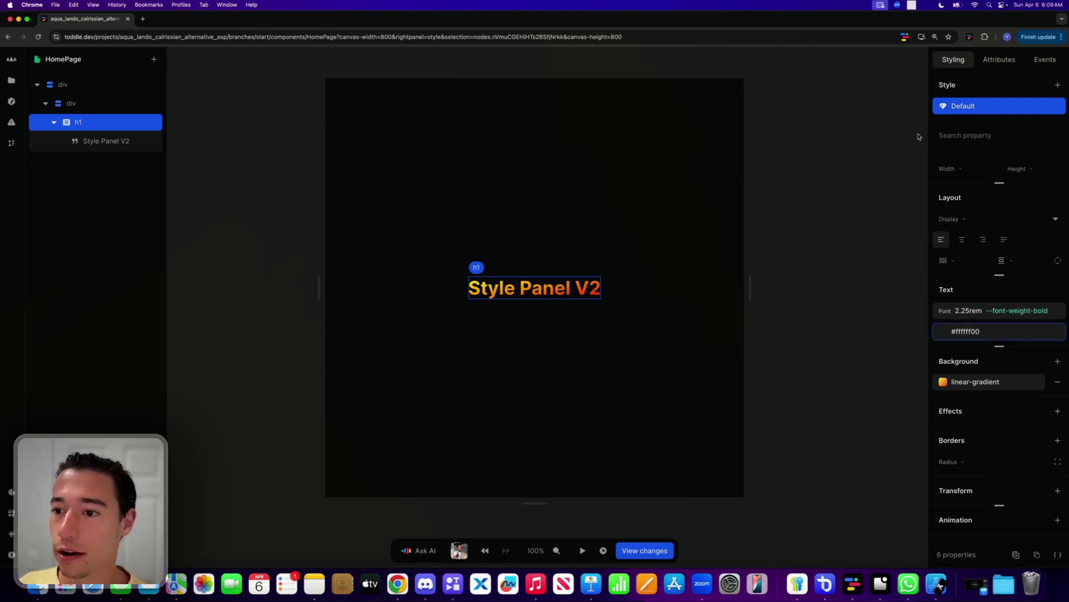
click(812, 152)
click(38, 37)
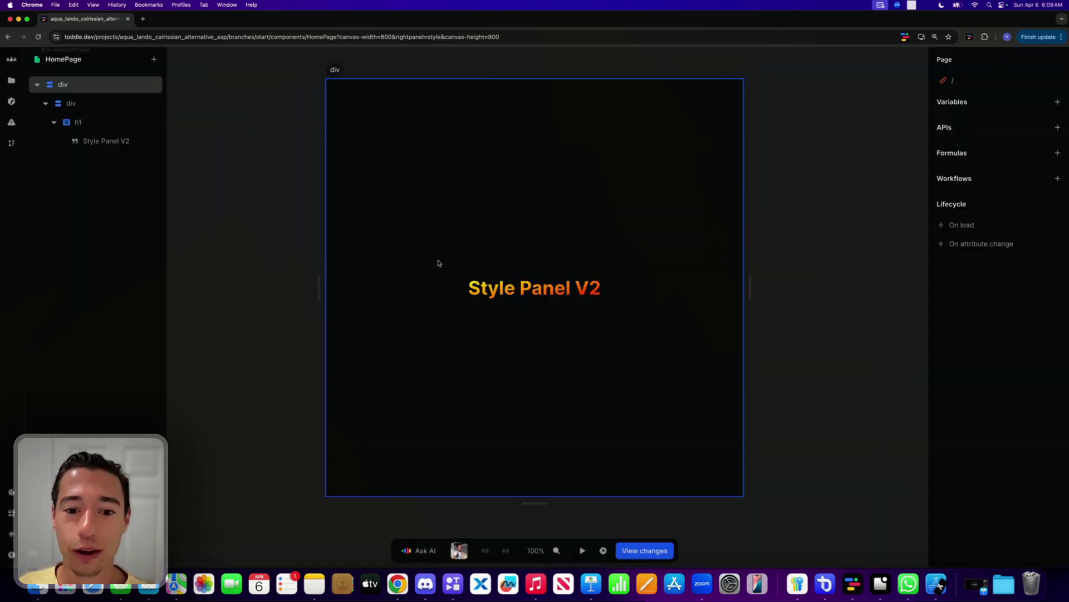
Give the div around the h1 heading 2rem of horizontal and 2rem of vertical padding.
click(490, 275)
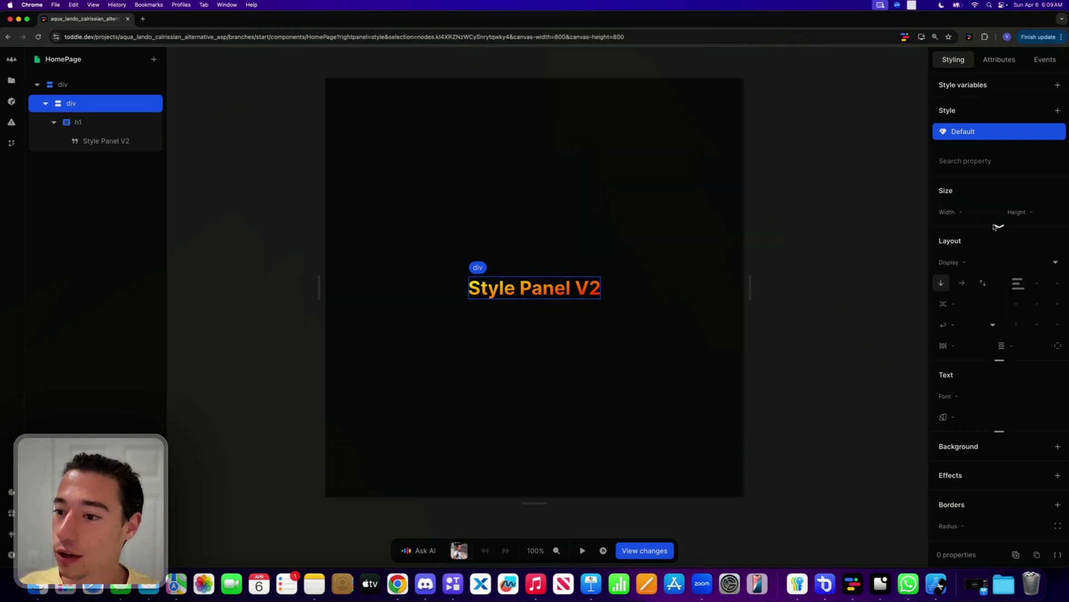
click(959, 344)
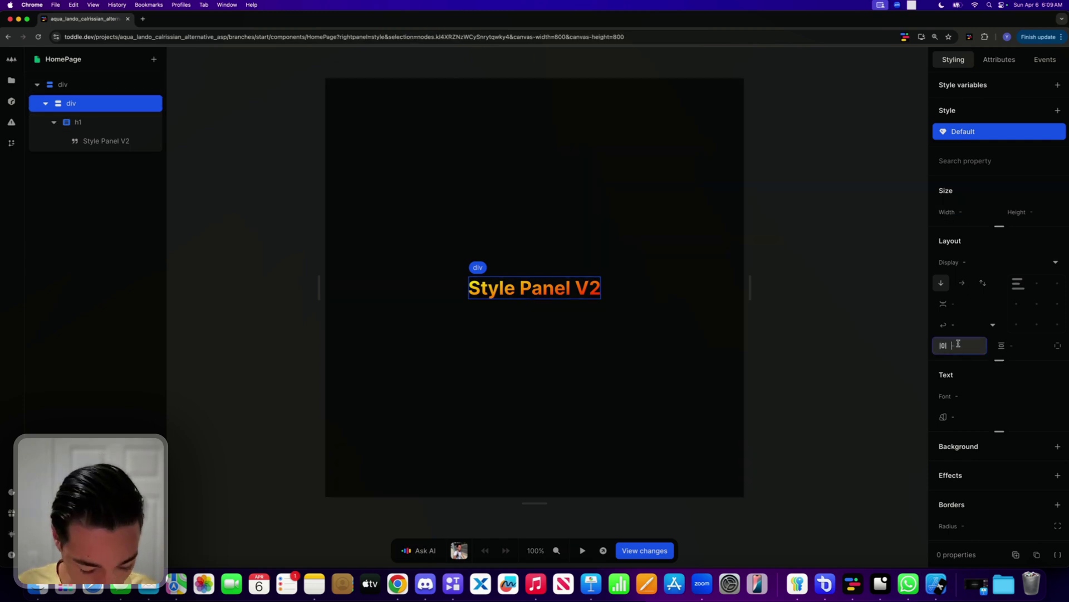
text(2rem)
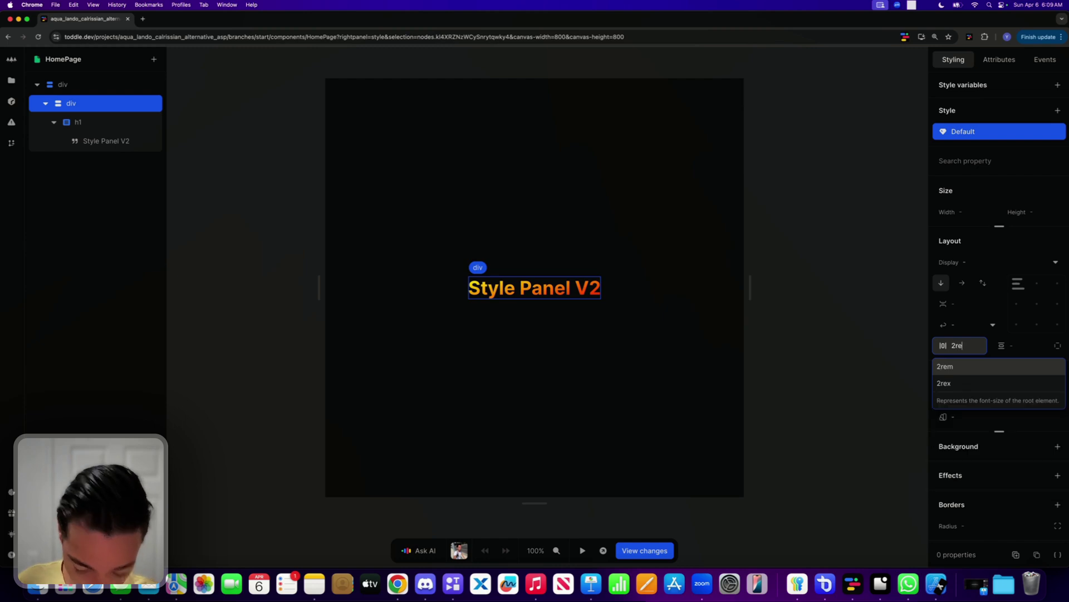
key(Return)
click(1033, 344)
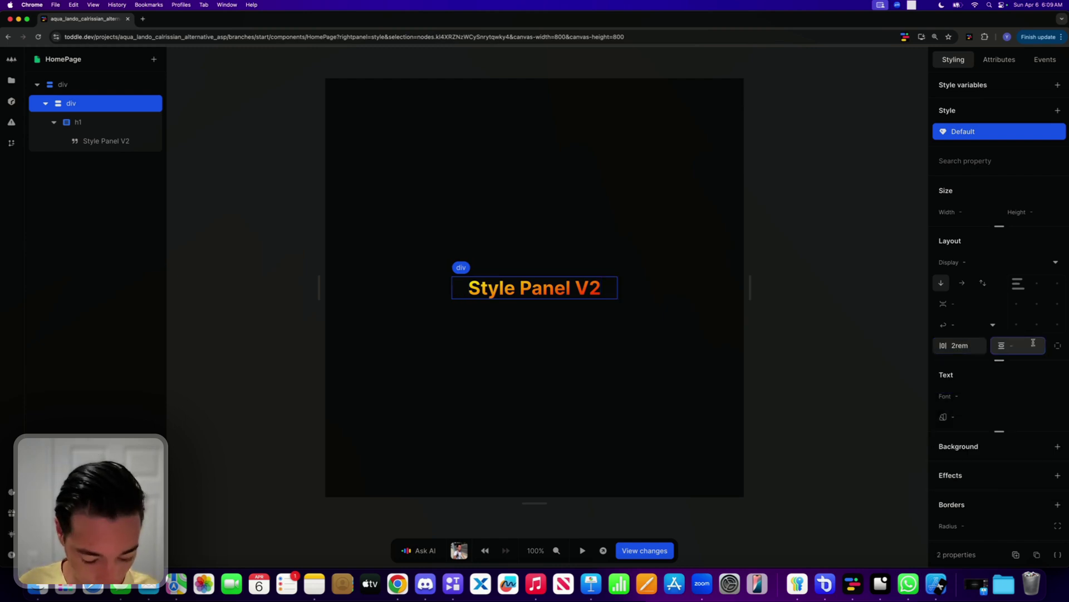
text(2rem)
key(Return)
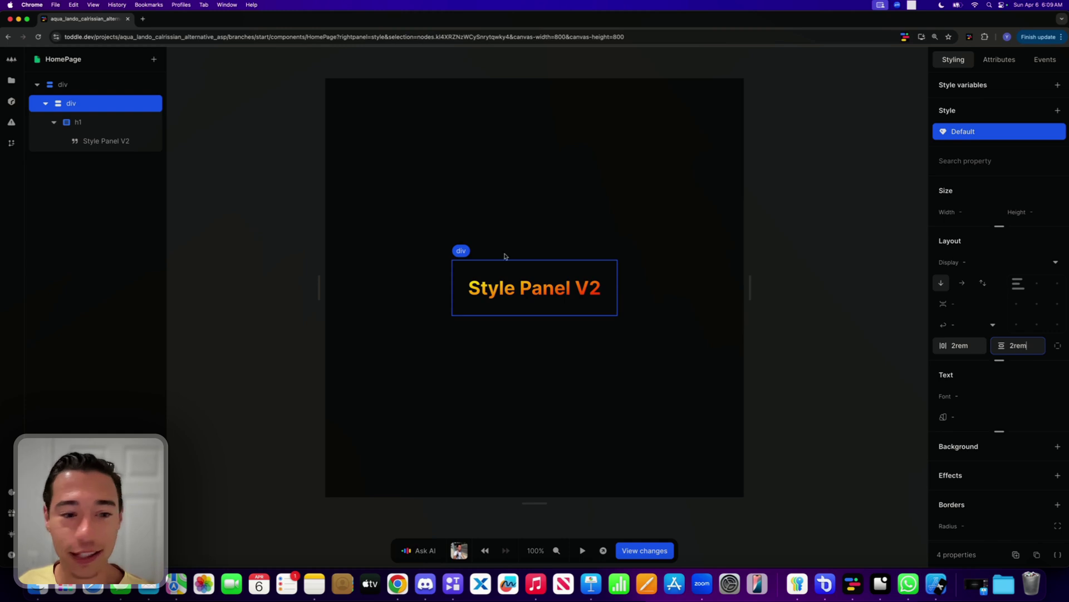
Wrap the h1 heading in another Div inside the padded div.
click(95, 129)
right_click(95, 129)
click(119, 158)
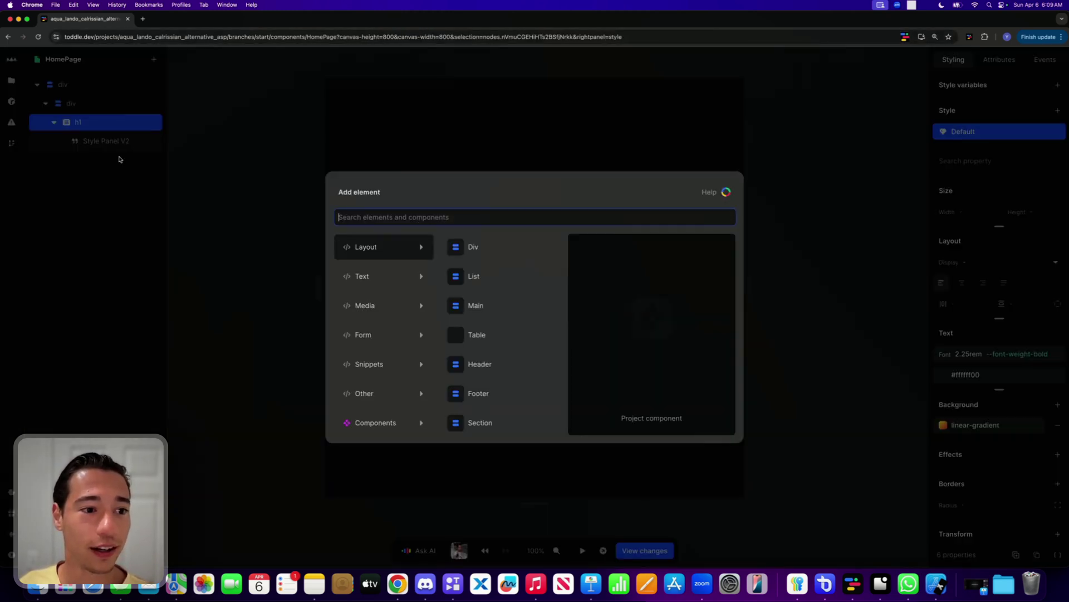
click(478, 247)
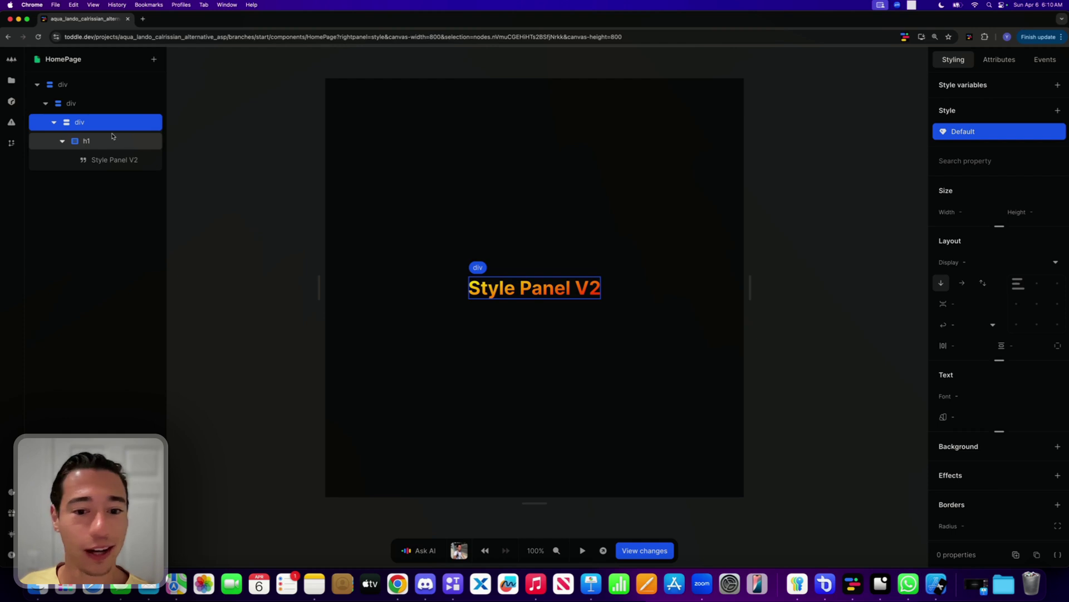
Add a Paragraph element below the h1 heading inside the inner div.
click(153, 59)
text(pa)
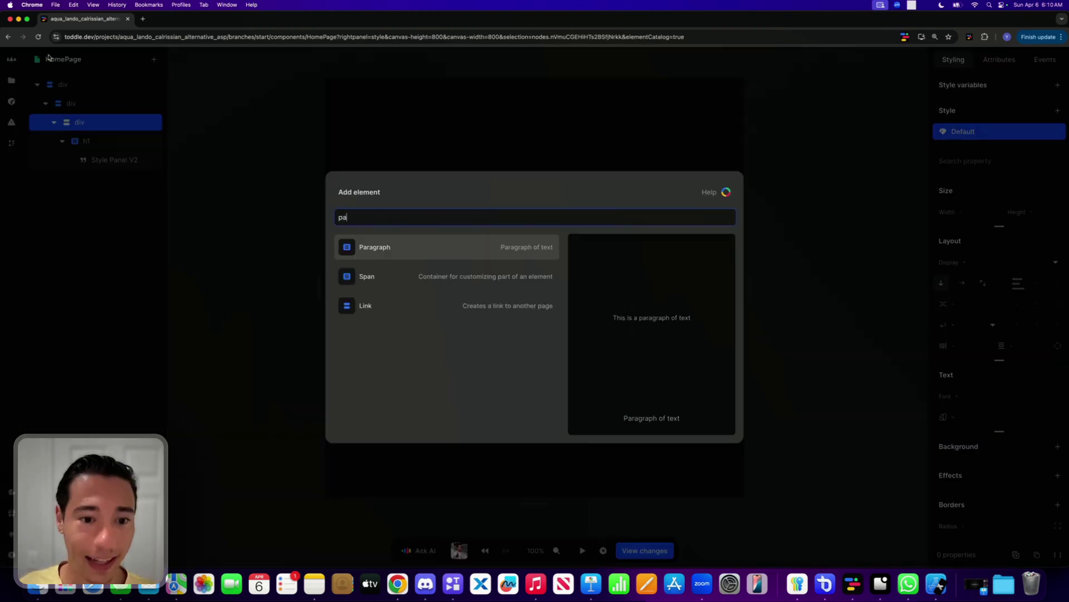
click(386, 249)
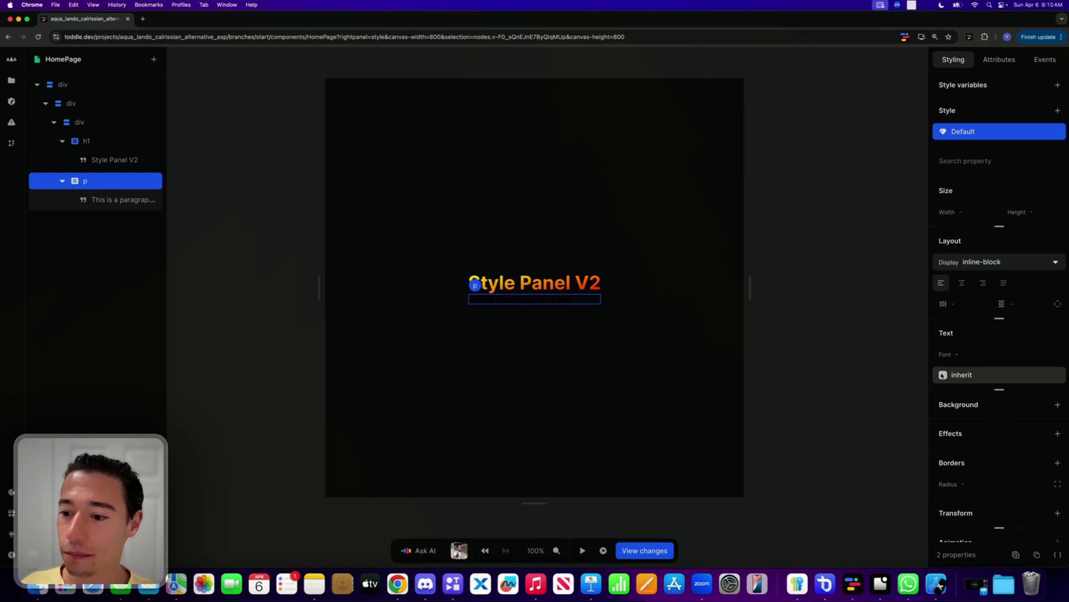
Set the paragraph's text colour to the grey-400 variable.
click(943, 375)
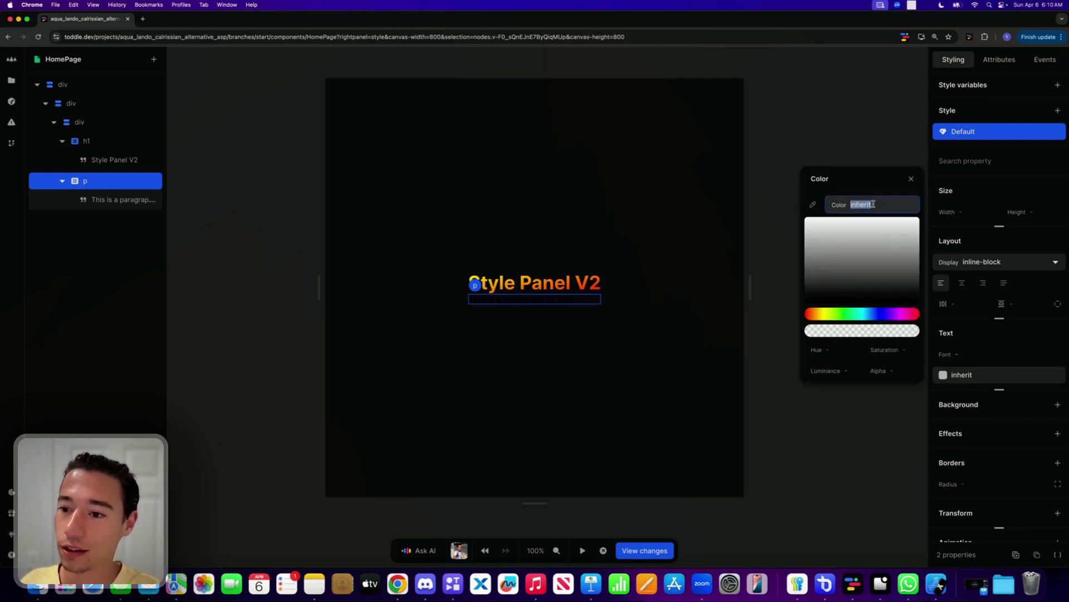
key(BackSpace)
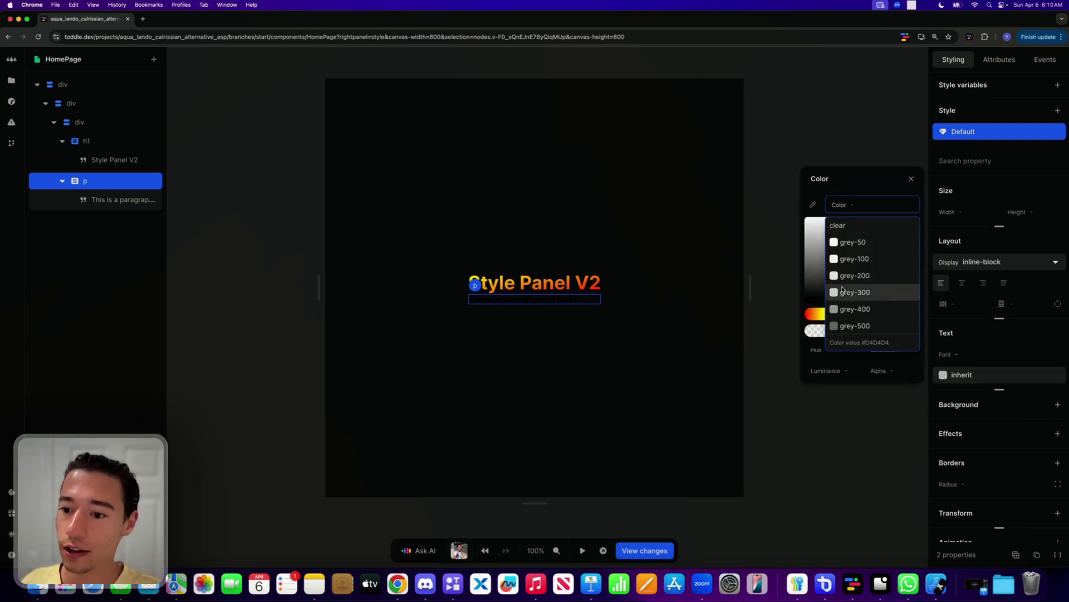
scroll(864, 294, down, 3)
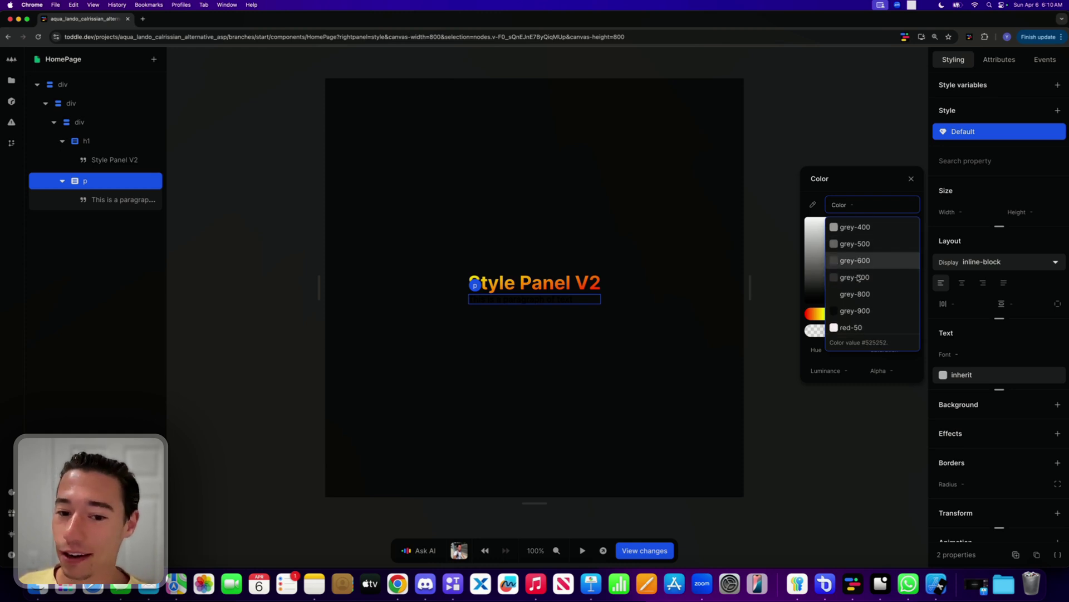
click(856, 253)
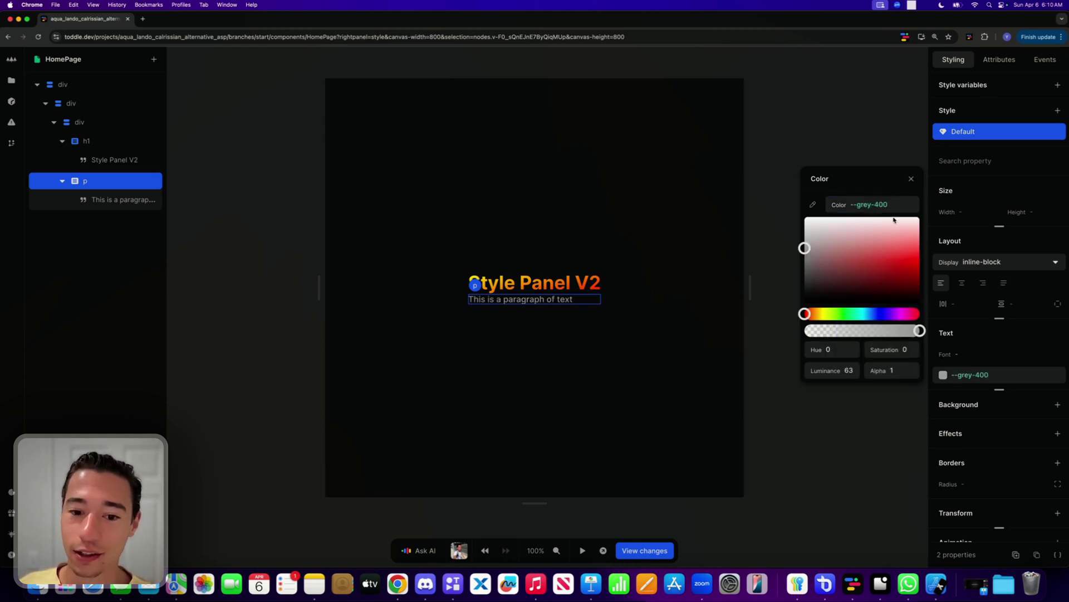
click(911, 178)
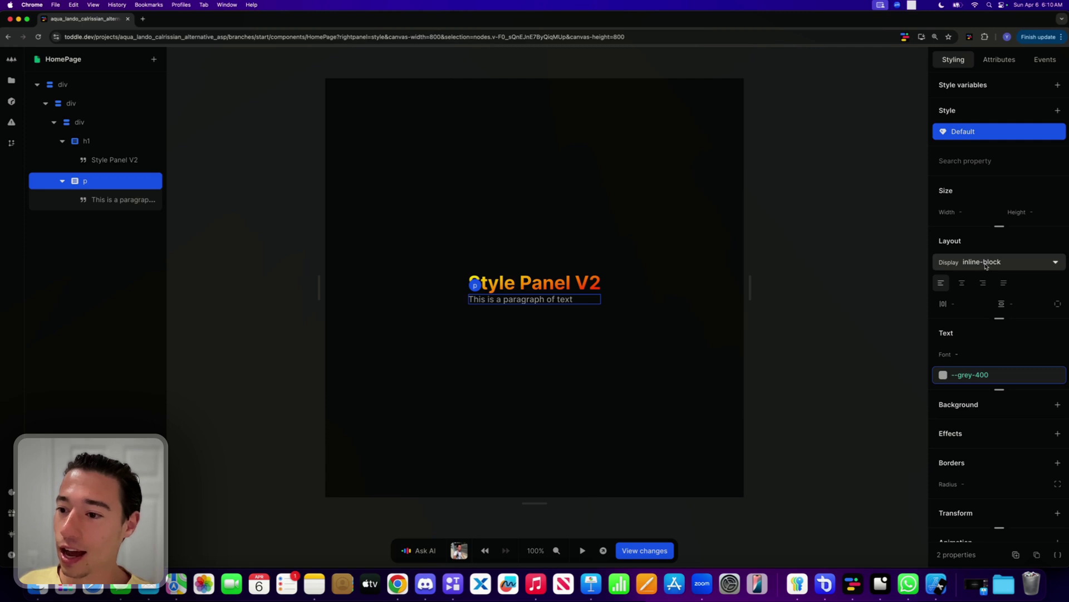
Replace the paragraph's text with "Checkout the amazing new panel!".
click(557, 351)
double_click(530, 300)
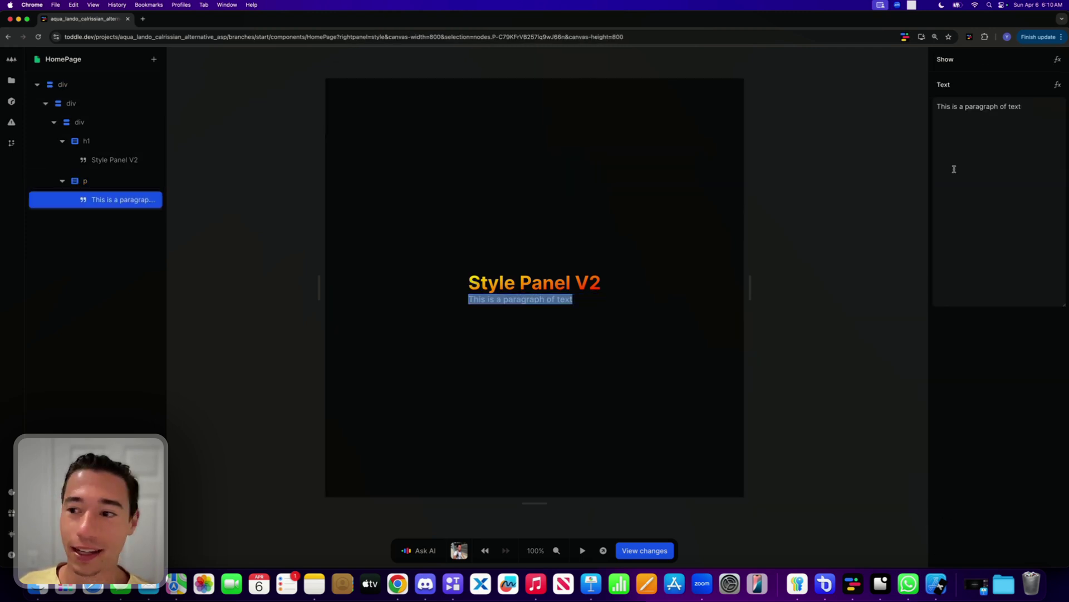
triple_click(984, 172)
key(BackSpace)
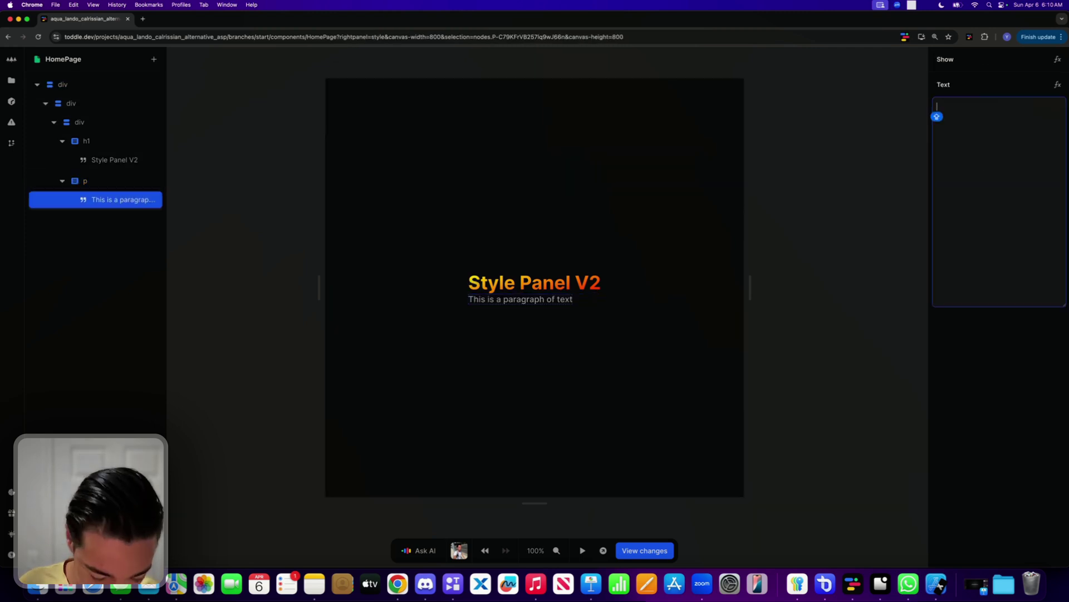
text(Checkou)
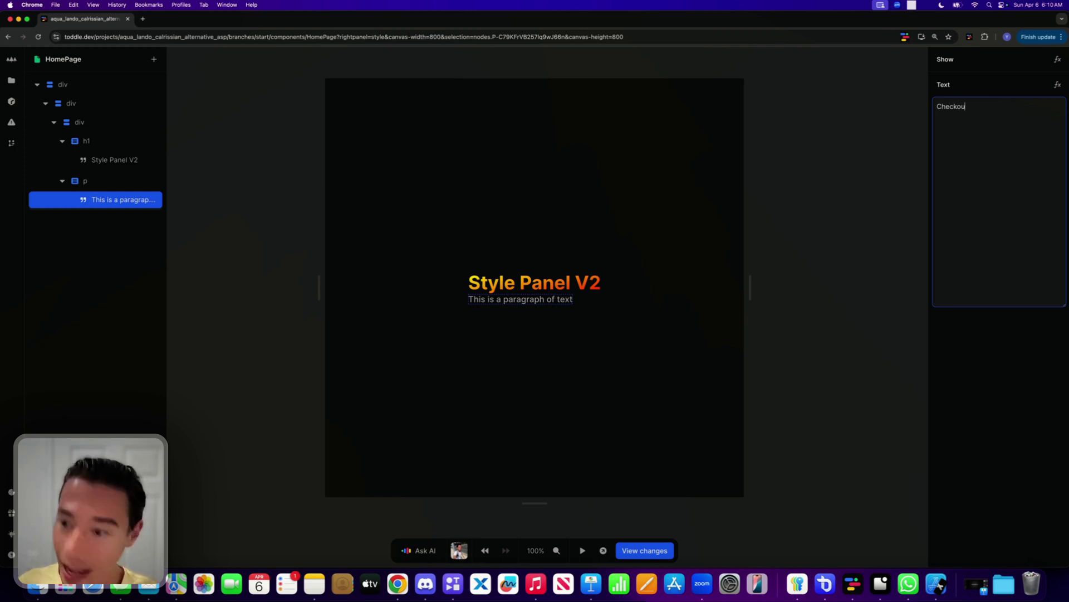
text(t the ama)
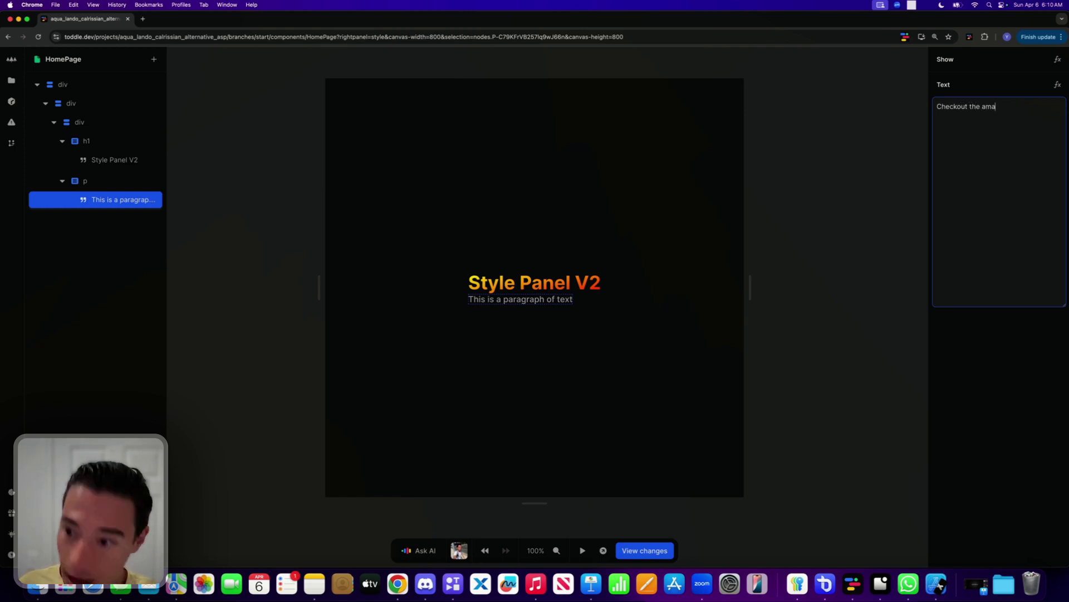
text(zi)
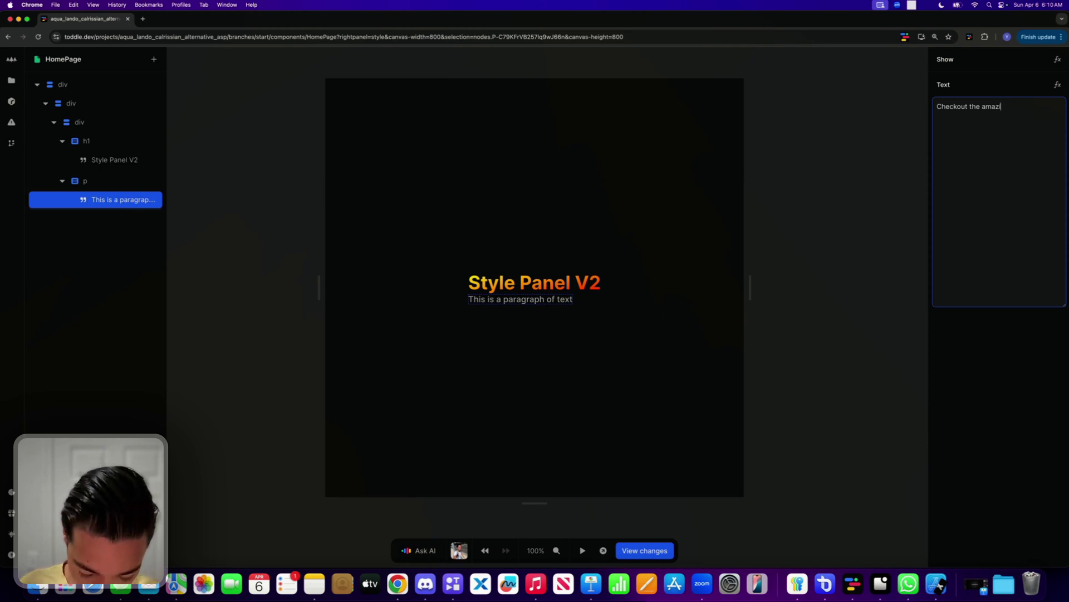
text(ng new panel!)
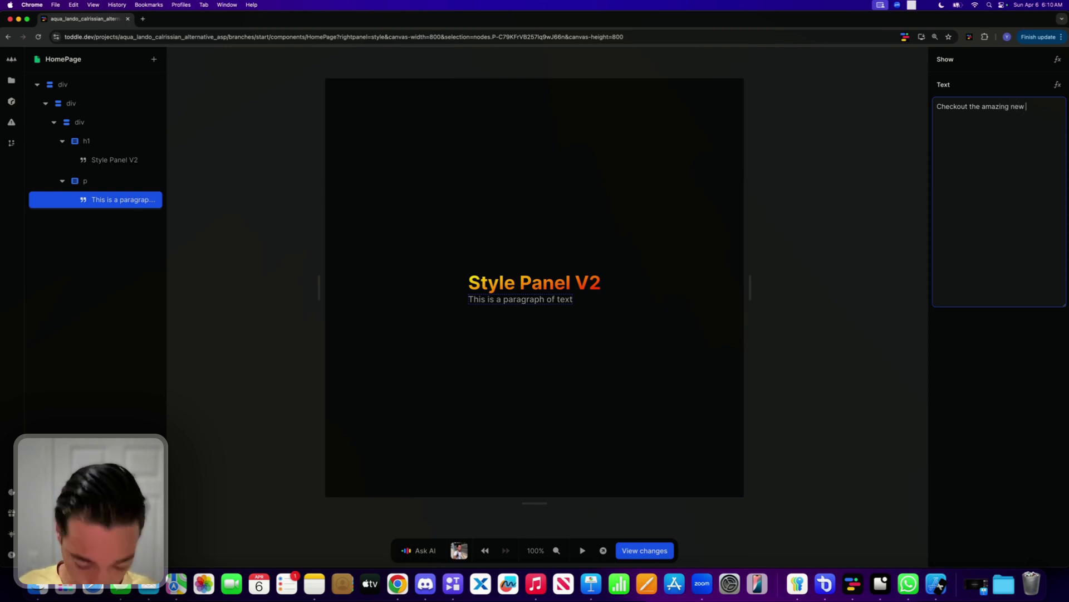
click(987, 360)
Align the contents of the div around the heading and paragraph to top centre with a 0.35rem gap.
click(576, 285)
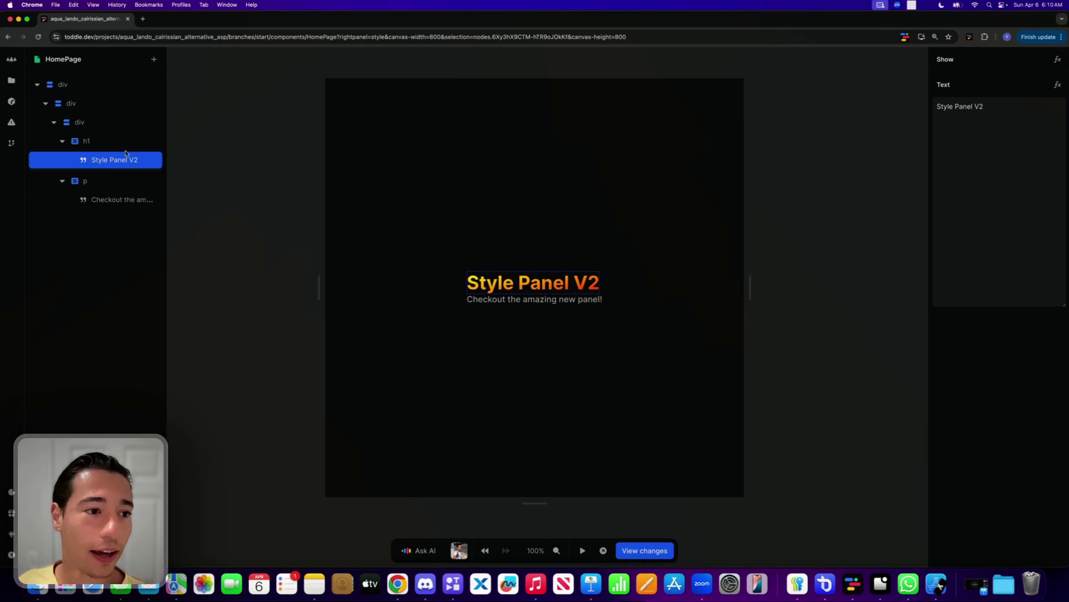
click(109, 123)
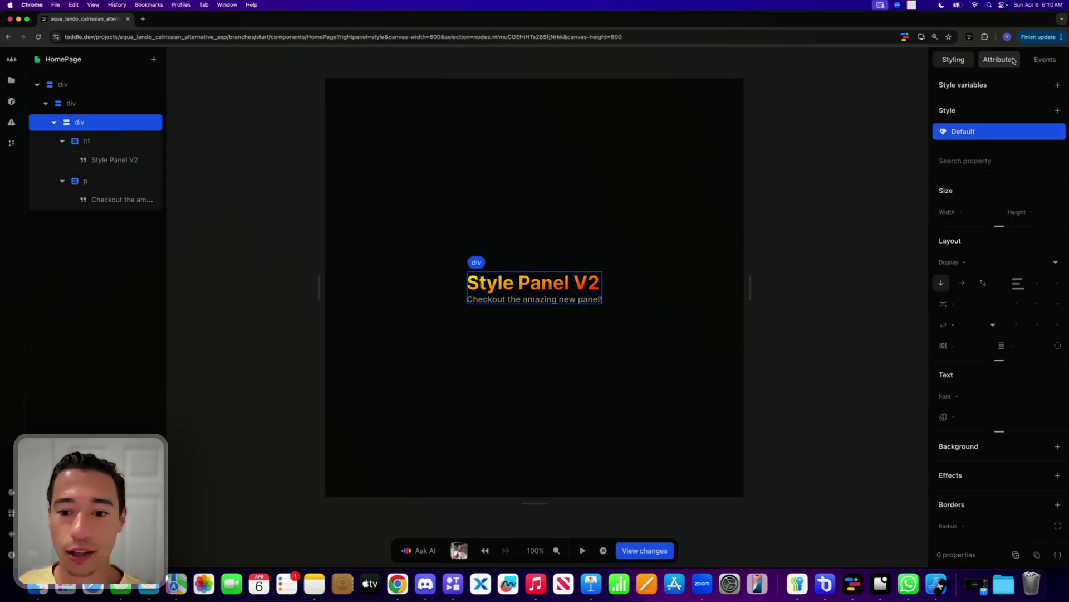
click(1036, 281)
click(972, 305)
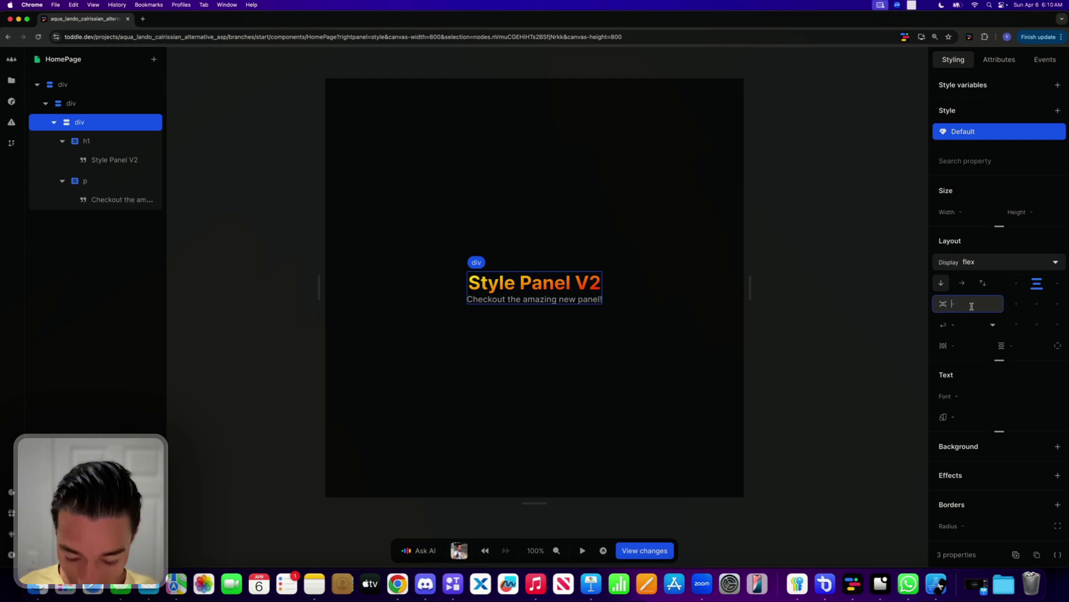
text(0.35rem)
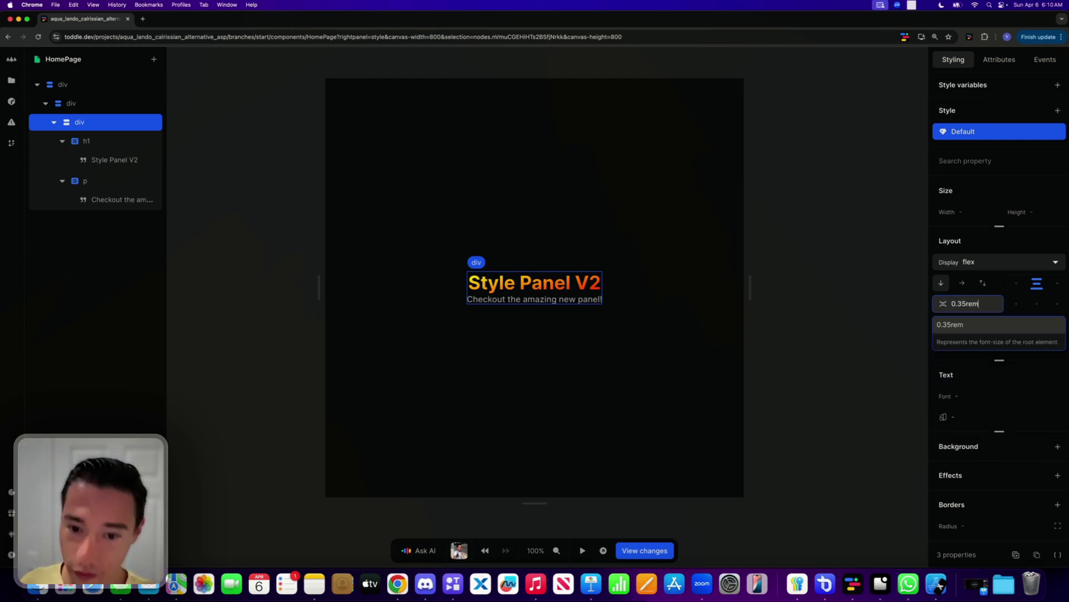
key(Return)
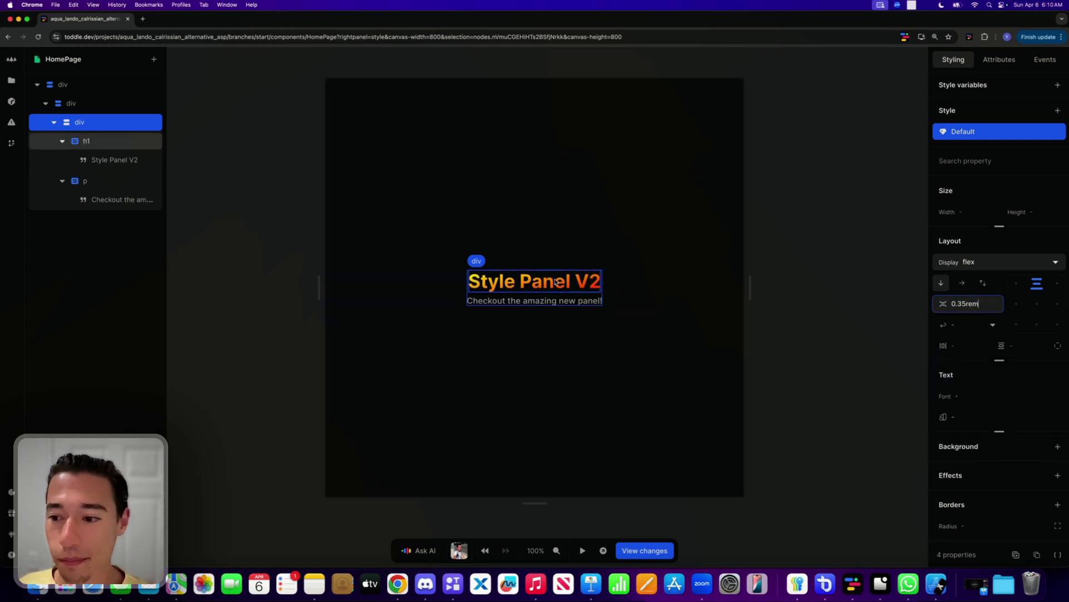
Try the default image as the padded div's background, look at the image upload option, and undo the background.
click(109, 106)
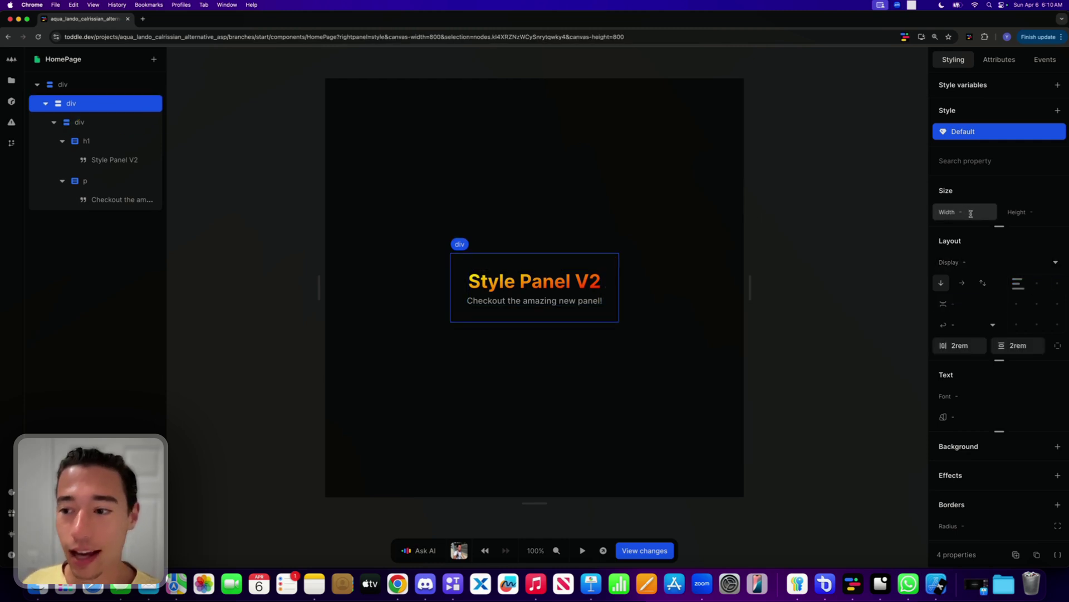
scroll(980, 234, down, 3)
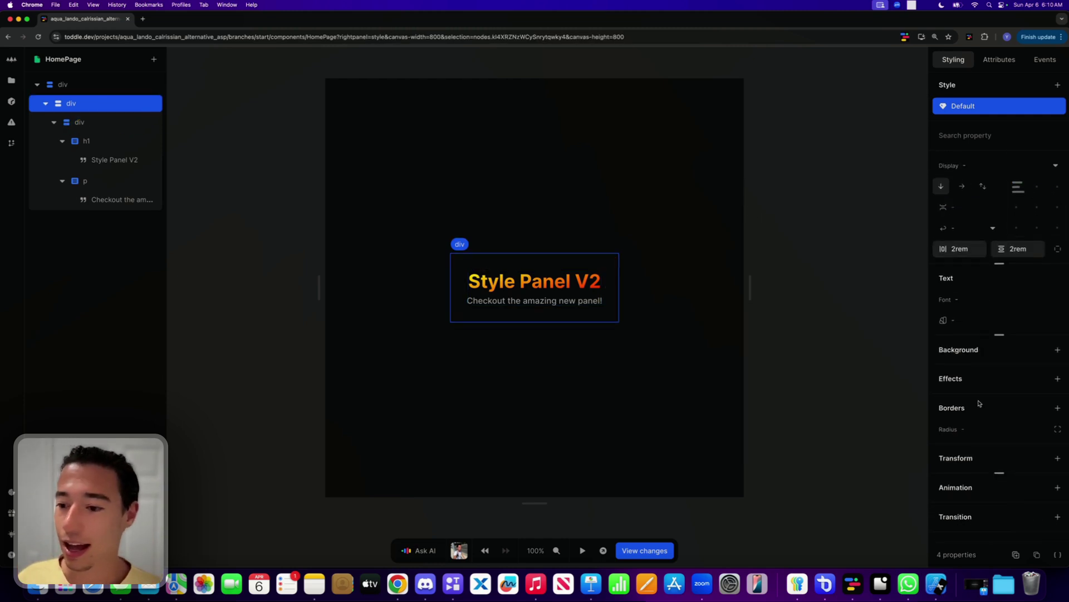
click(1058, 351)
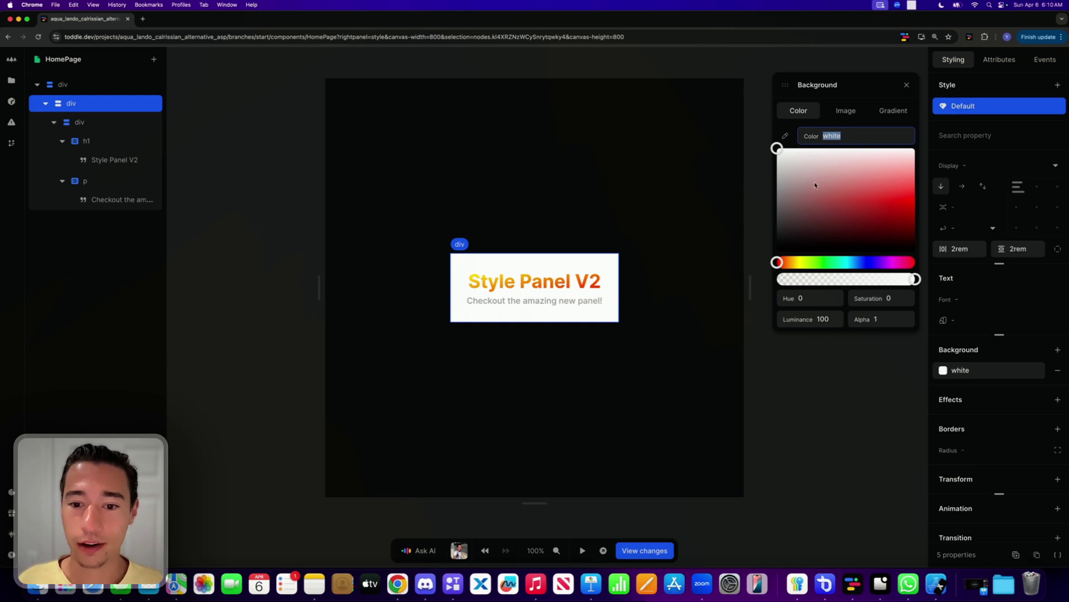
click(846, 110)
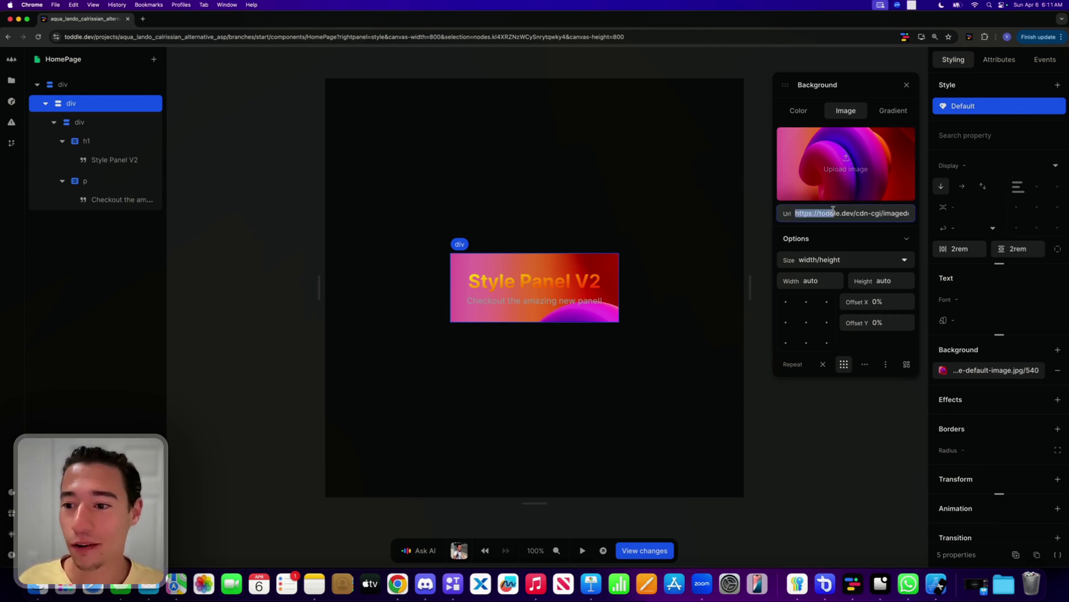
click(849, 169)
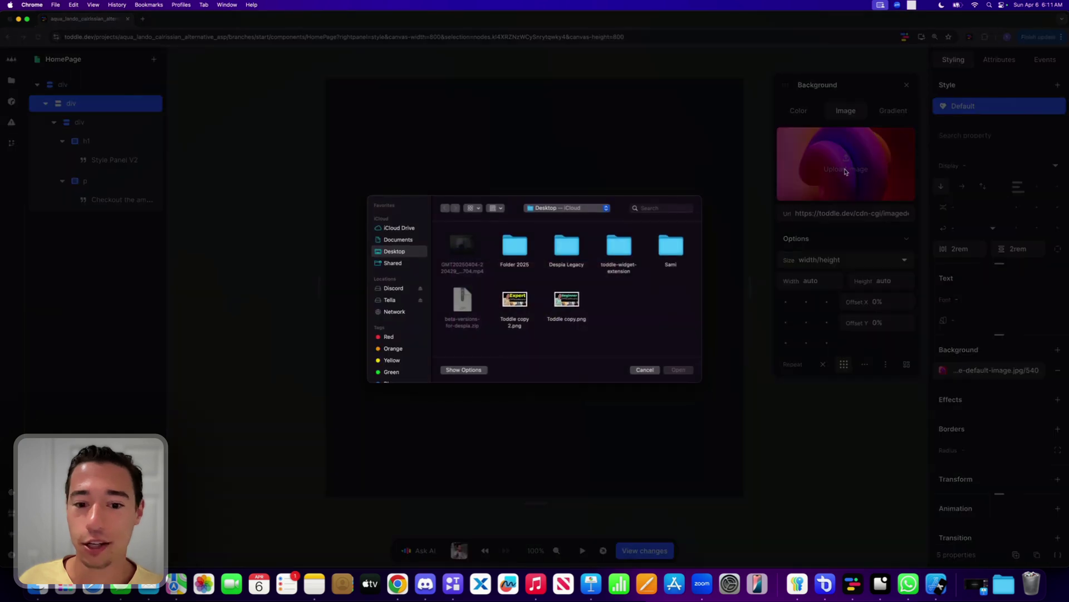
click(640, 371)
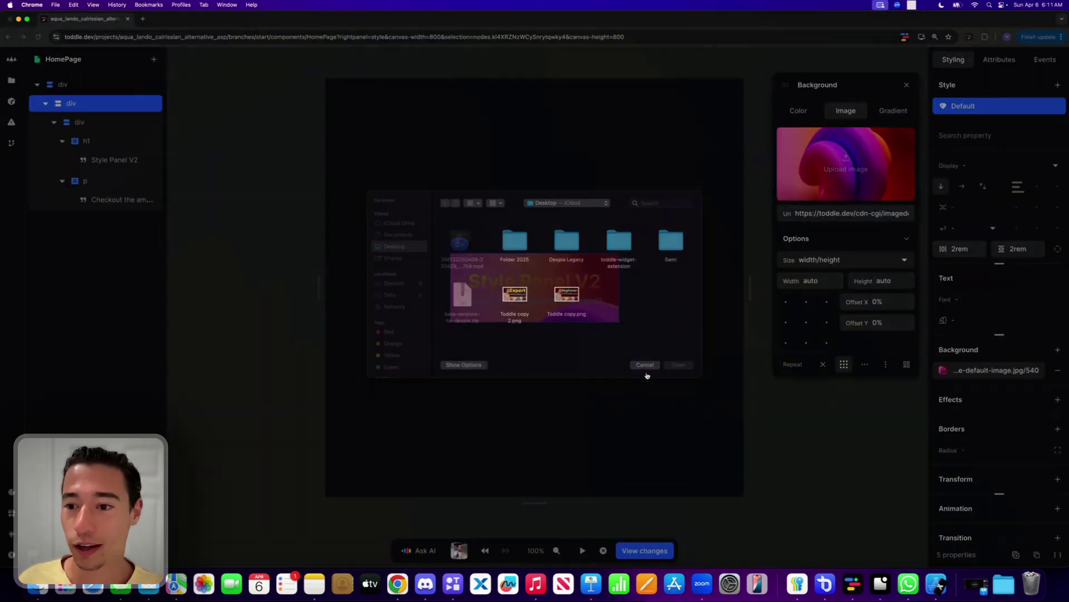
click(908, 86)
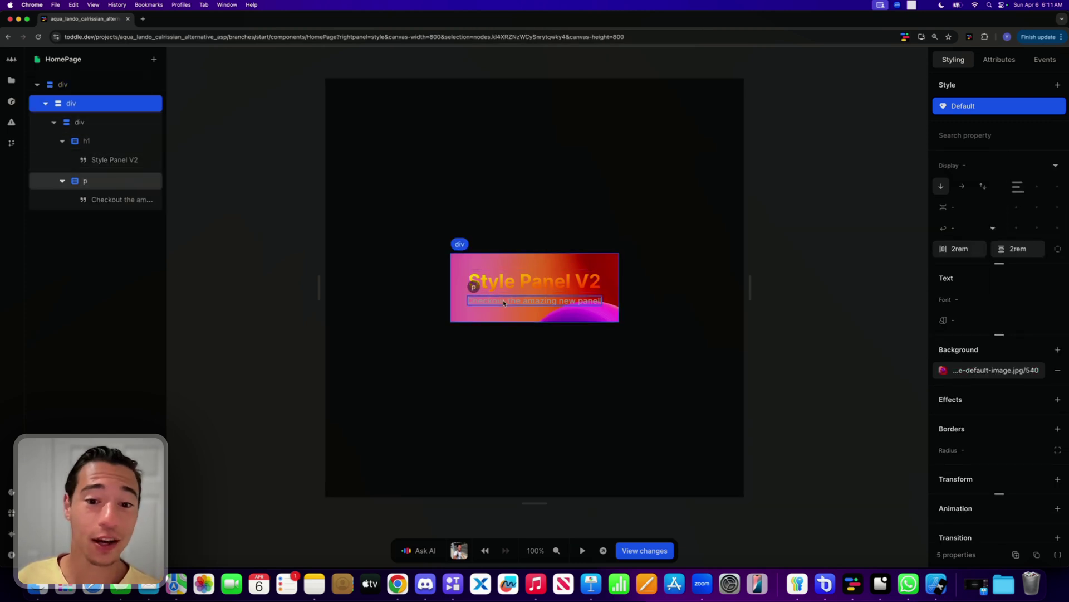
click(485, 552)
click(485, 551)
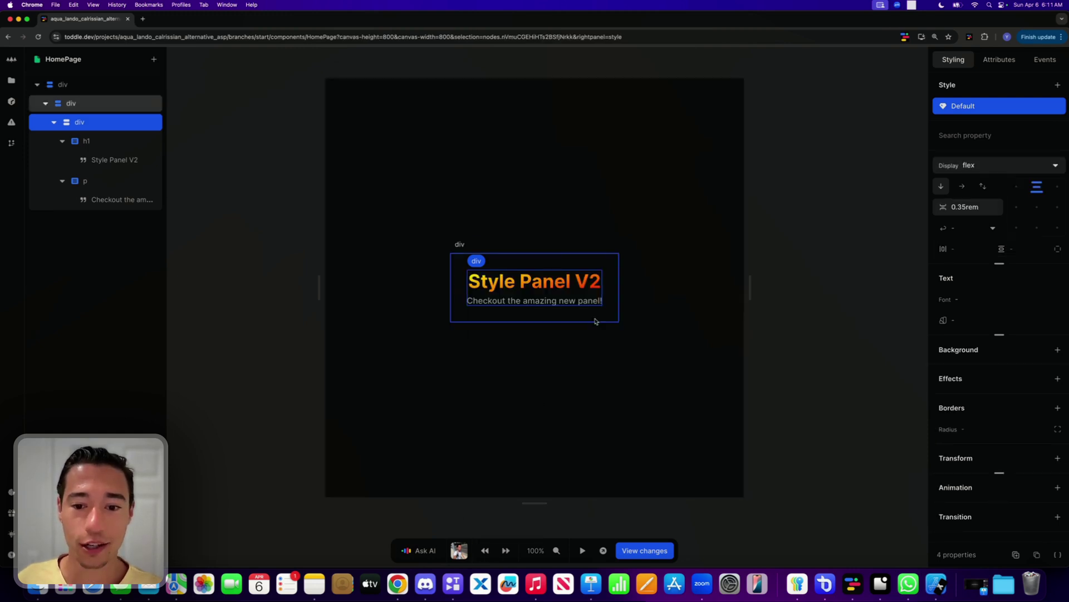
Add the default image as a background on the root div, positioned at the centre with its size set to cover.
click(591, 328)
click(537, 382)
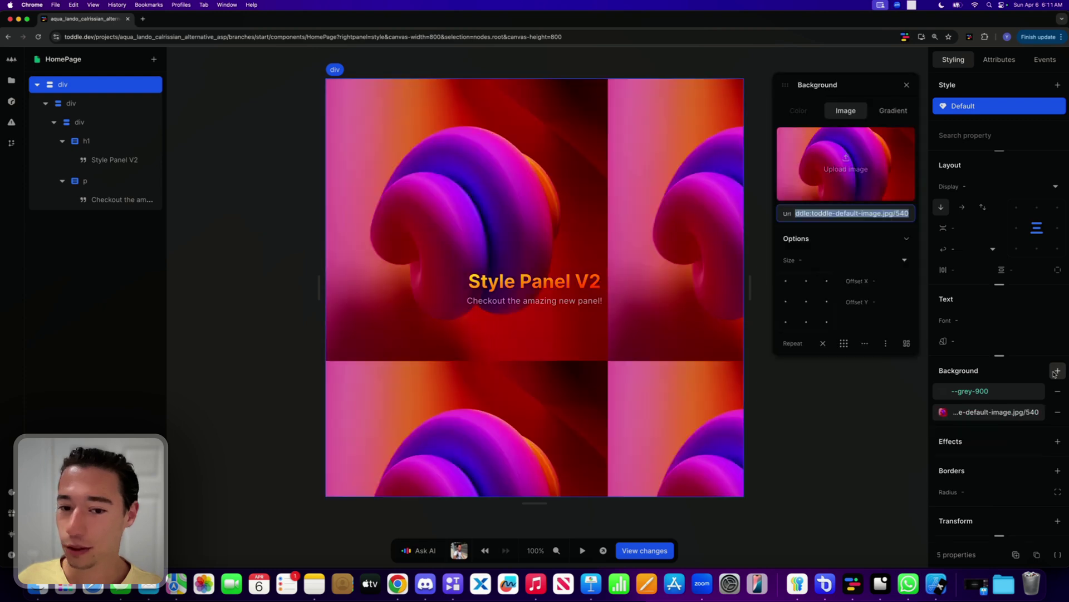
click(1057, 370)
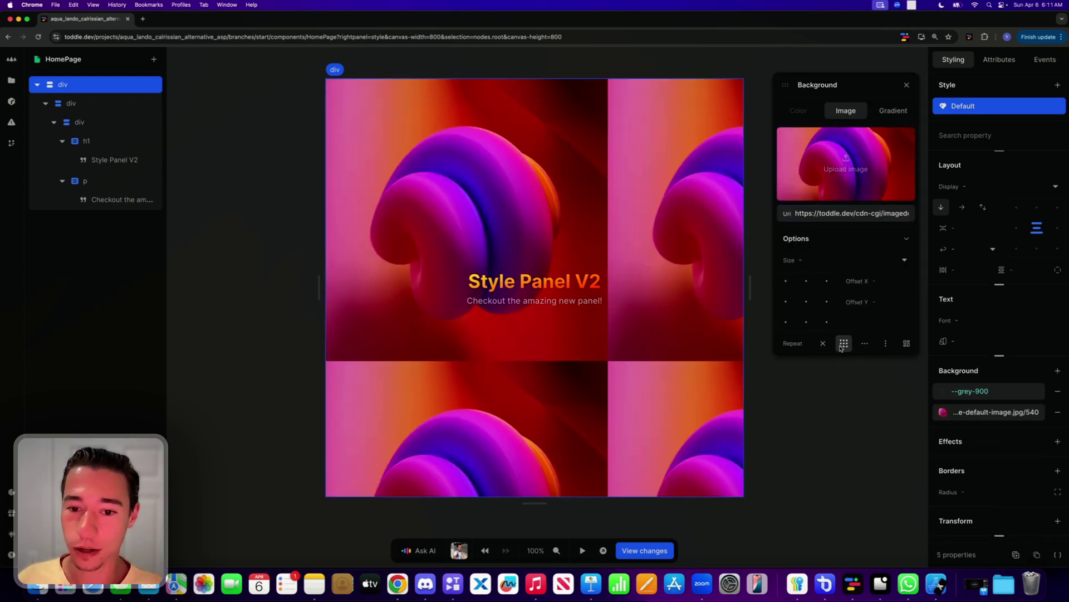
click(806, 301)
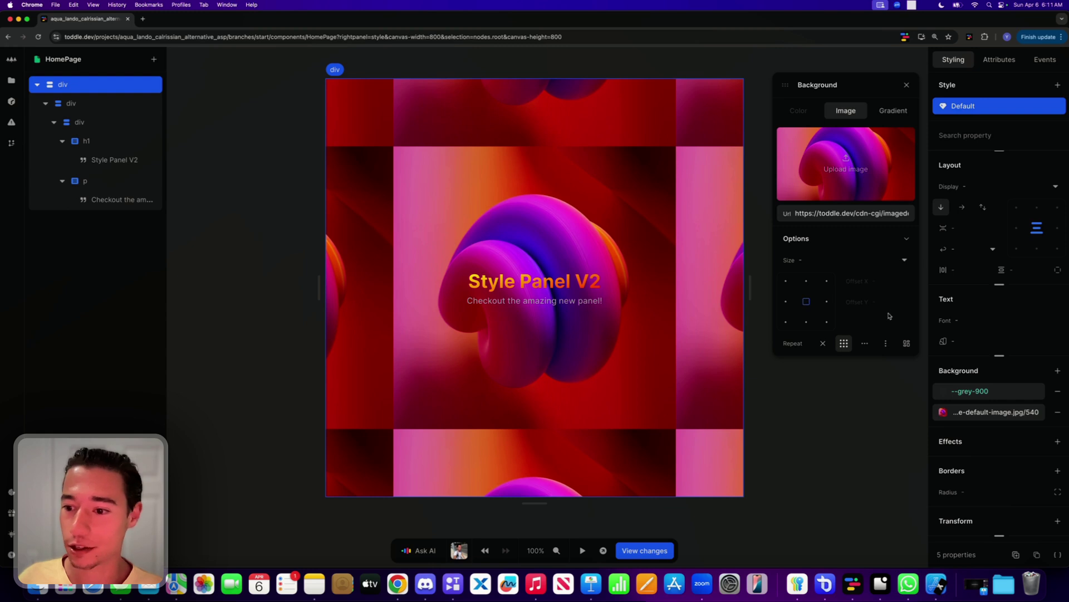
click(821, 261)
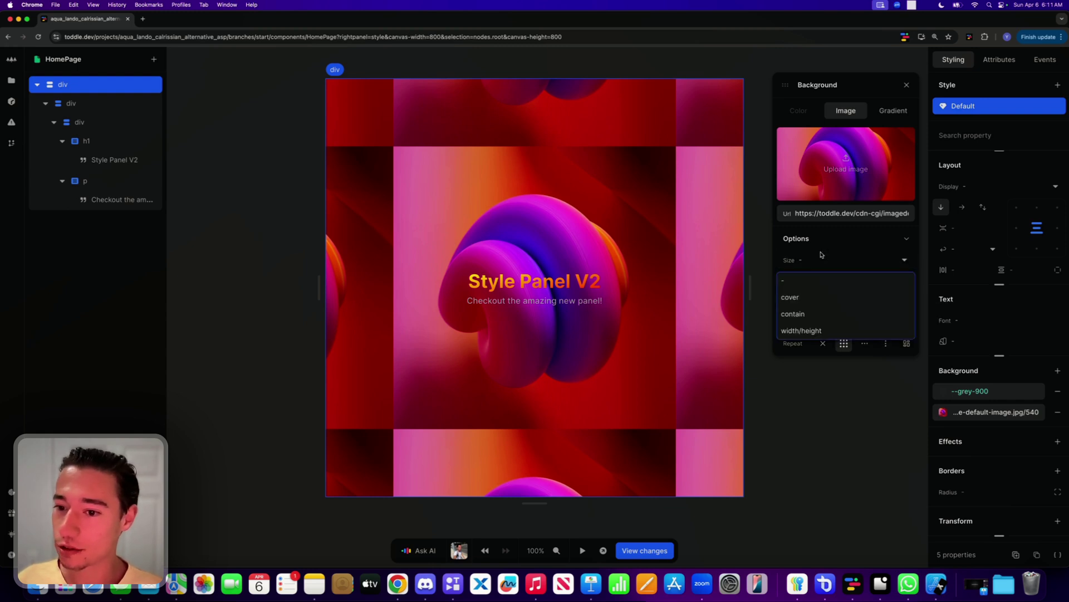
click(805, 300)
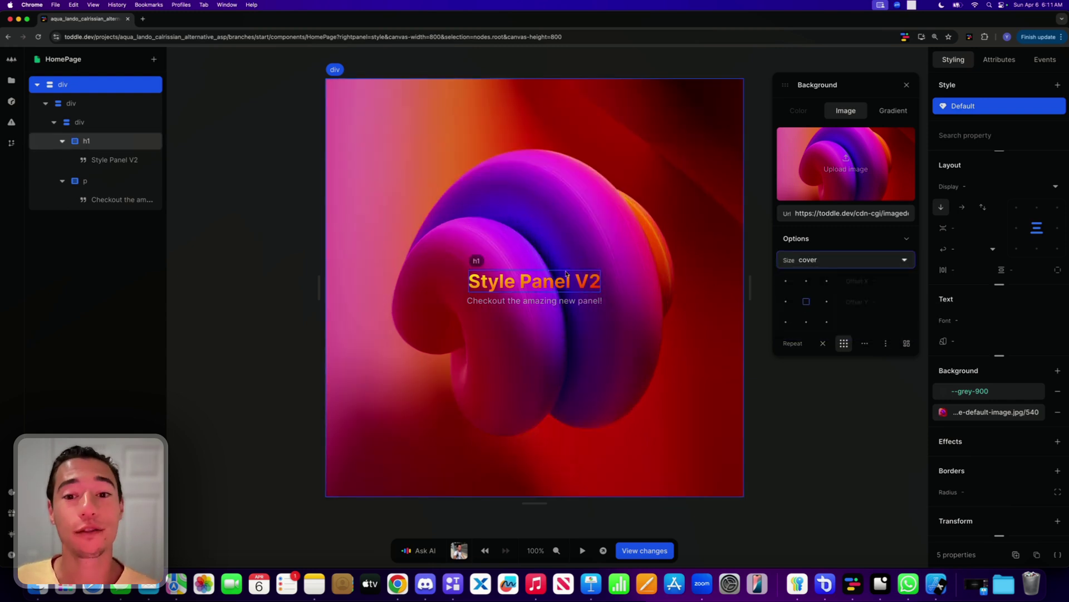
click(906, 87)
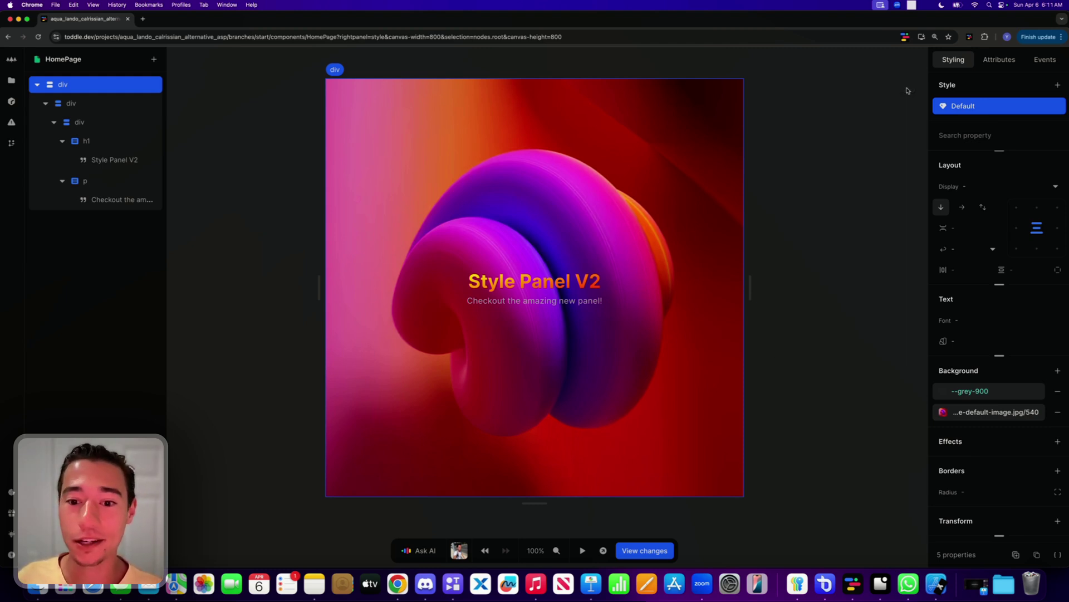
Add an advanced backdrop-filter property with the value blur(30px) to the padded div around the heading and paragraph.
click(111, 174)
click(492, 268)
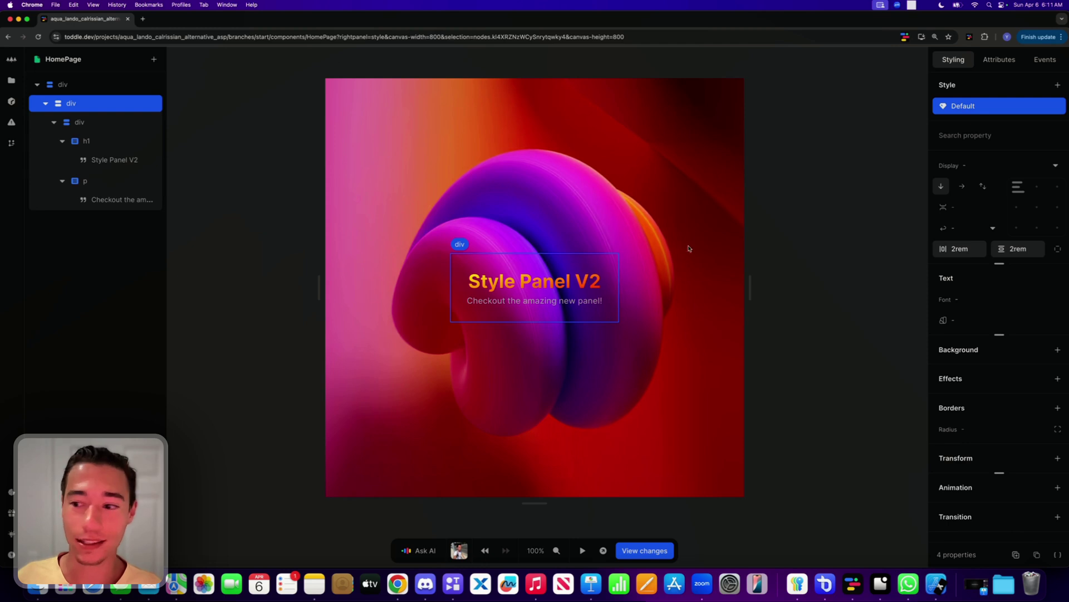
scroll(1036, 335, down, 1)
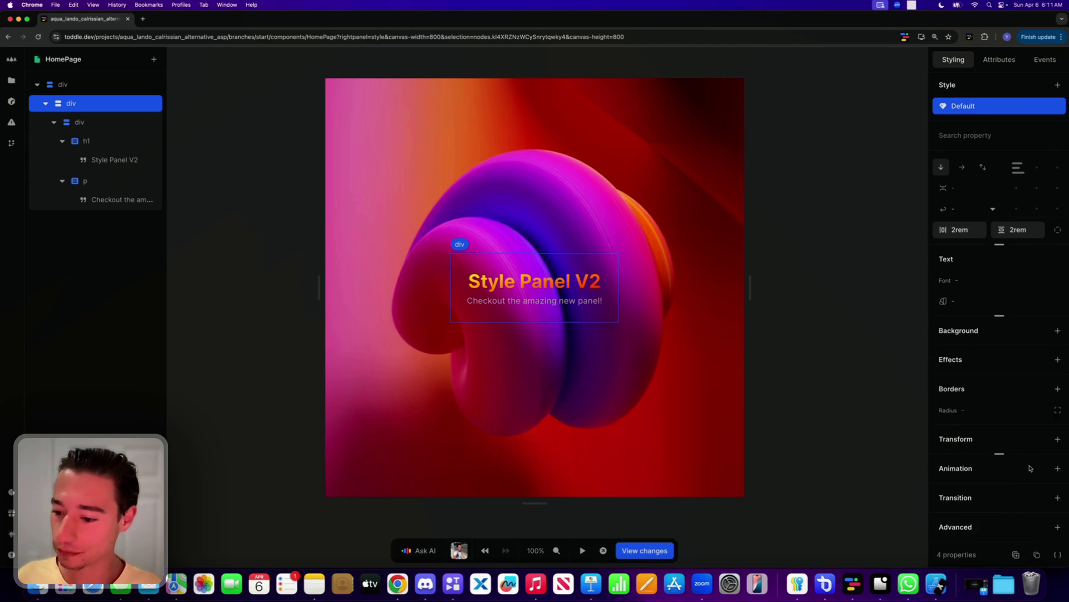
click(1057, 527)
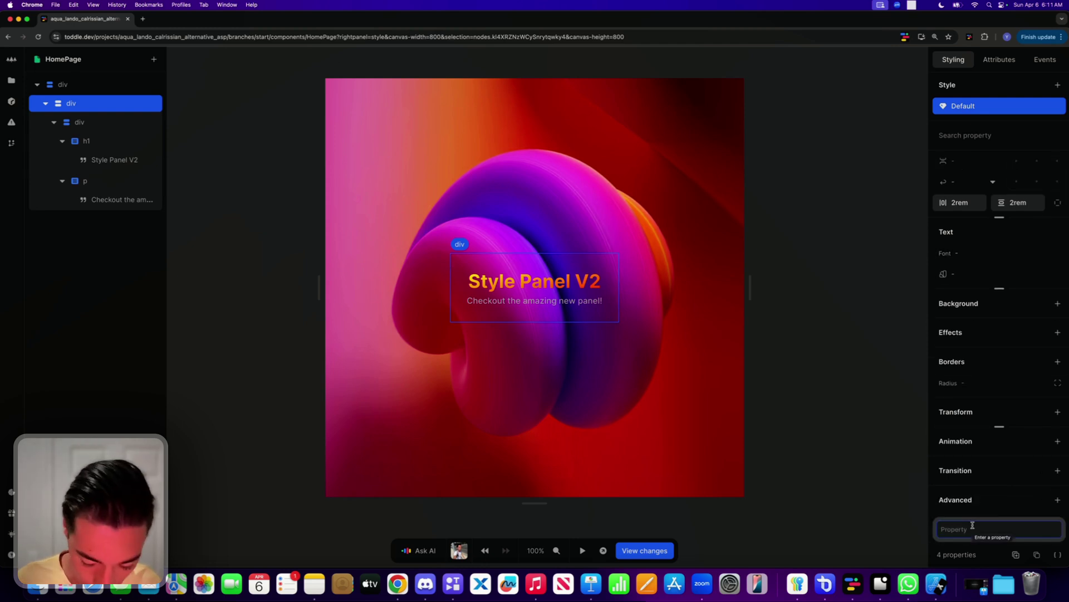
text(back)
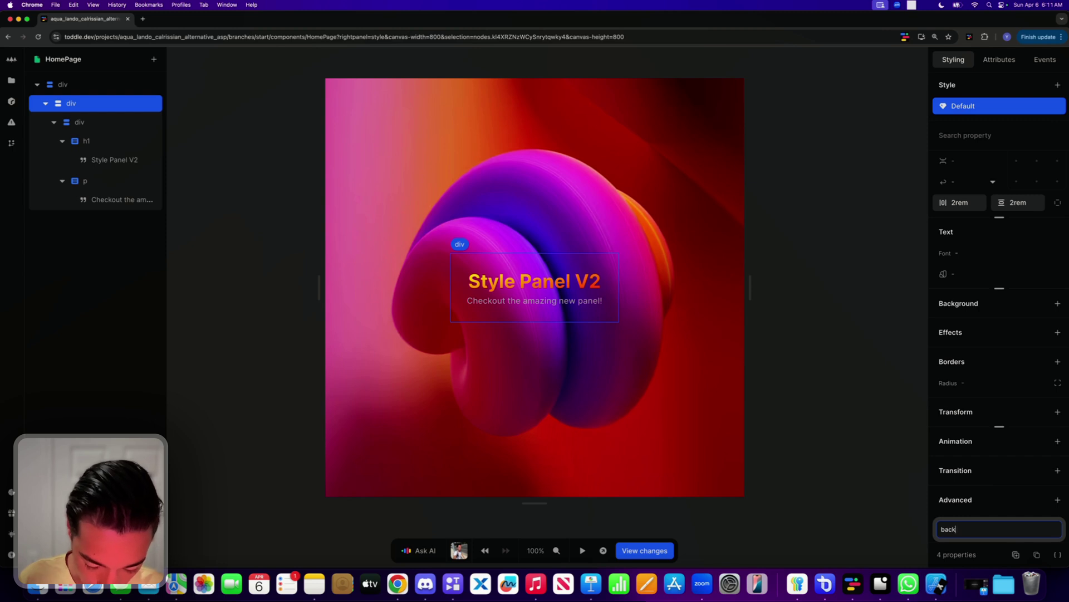
text(drop)
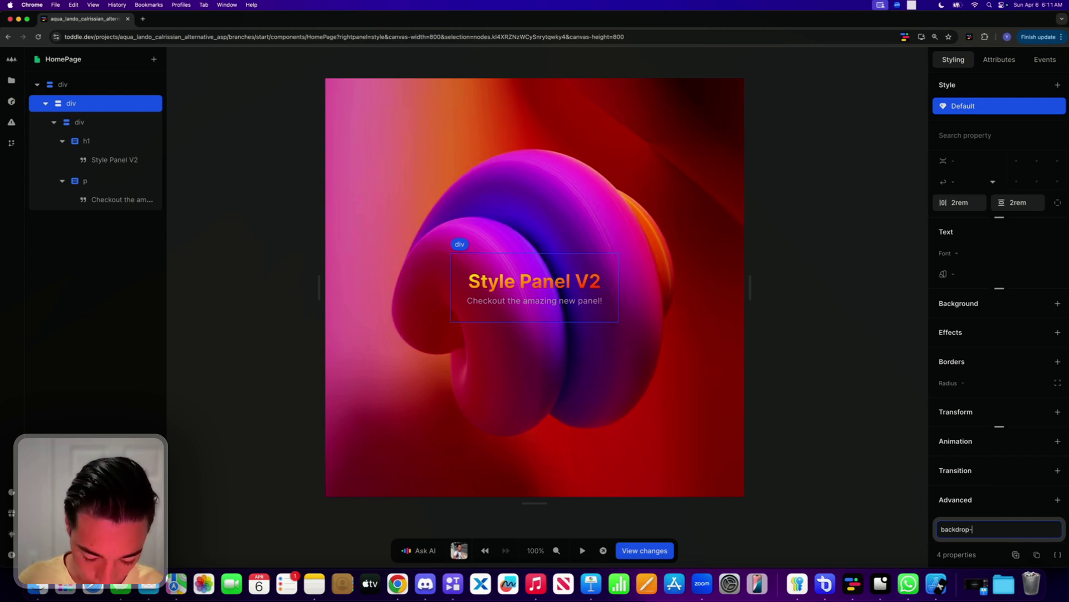
text(-filter)
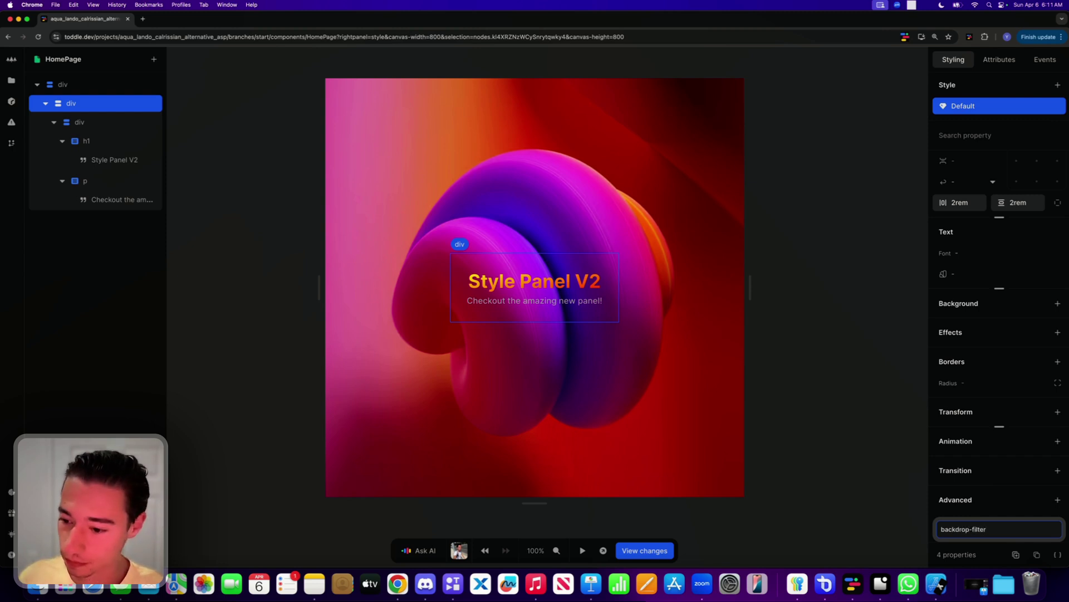
key(Return)
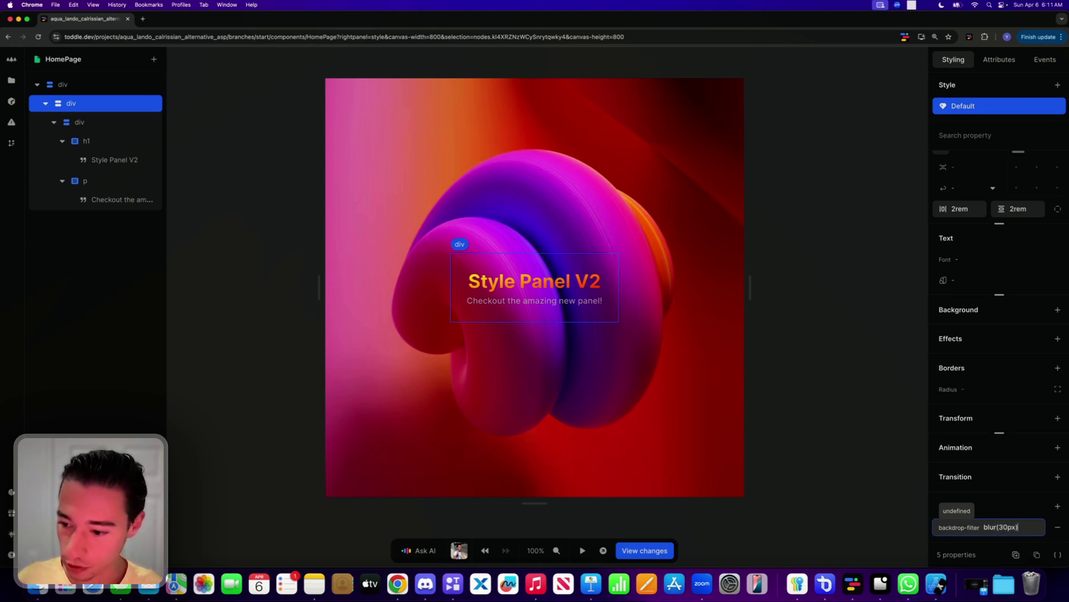
key(Return)
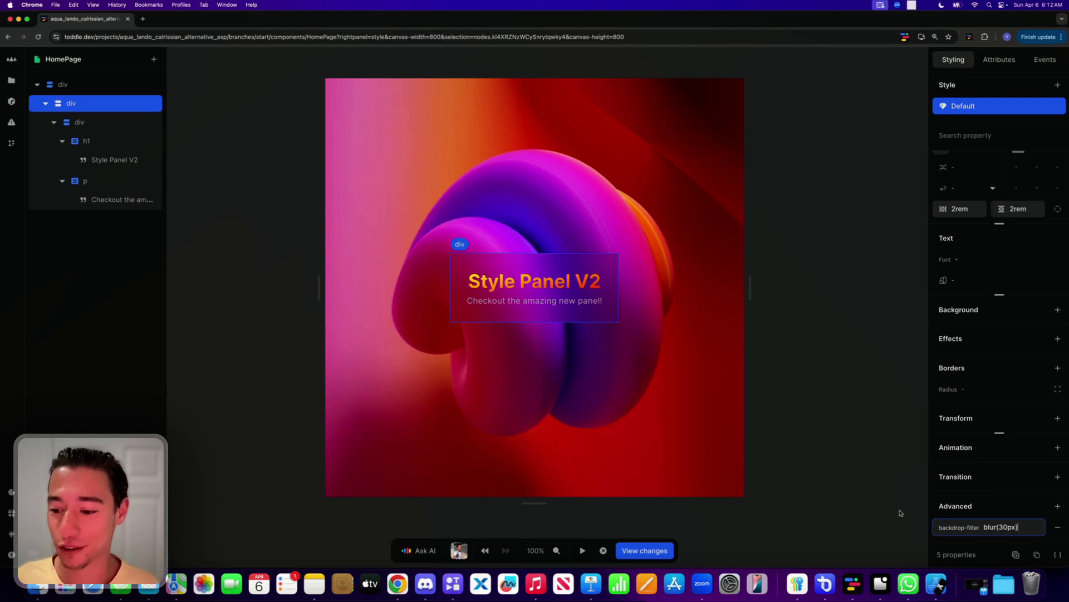
Set the padded div's border radius to 20px and check the rounded card against the root background.
click(974, 390)
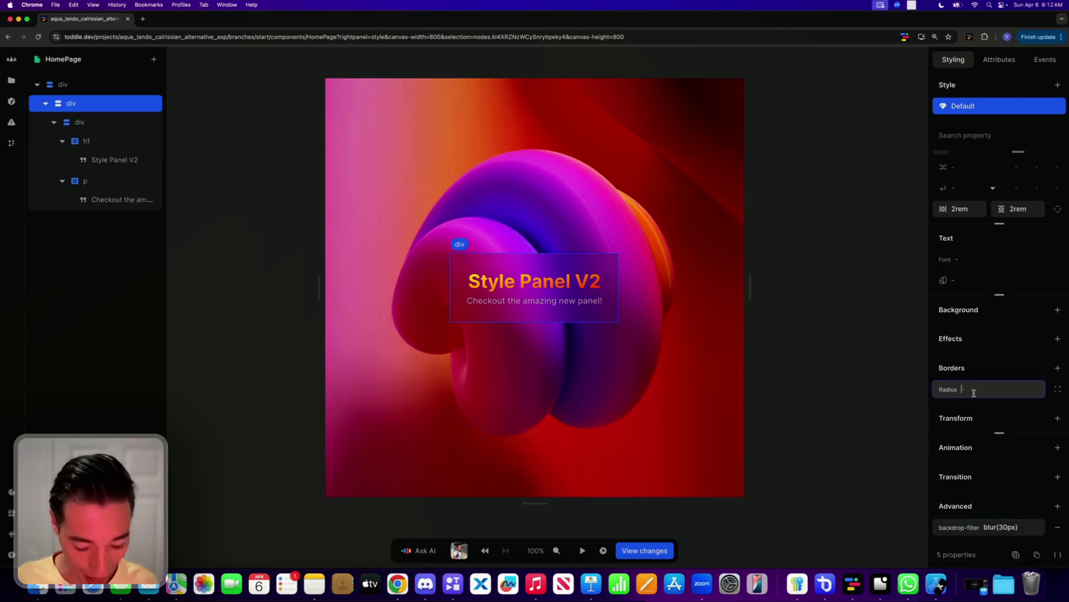
text(20px)
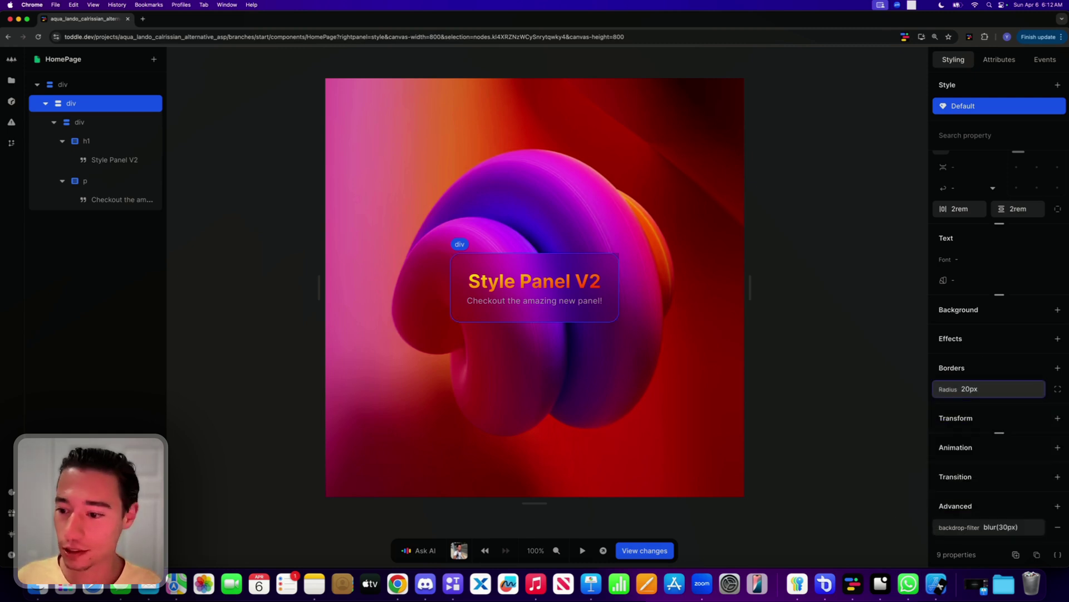
click(744, 349)
click(598, 262)
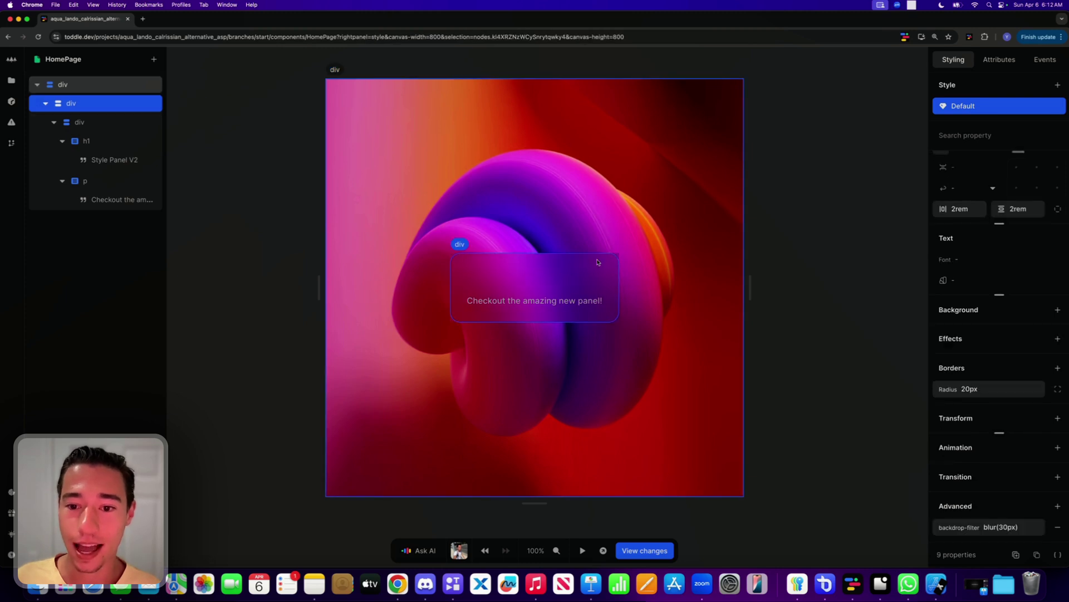
click(625, 267)
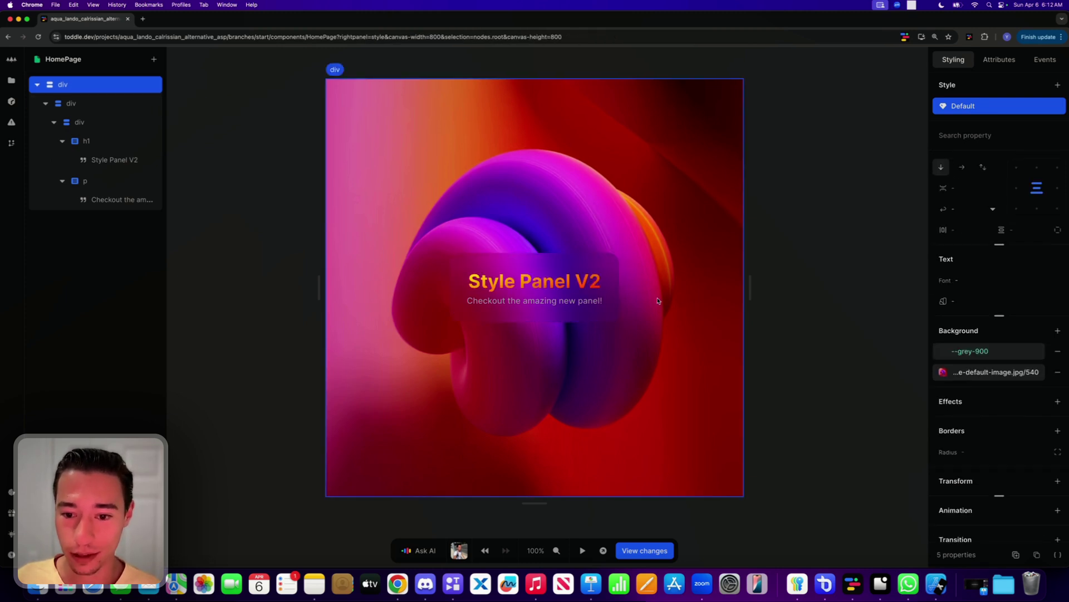
Examine the padded div's additional layout properties, such as margin, position, inset, z-index and overflow.
click(606, 265)
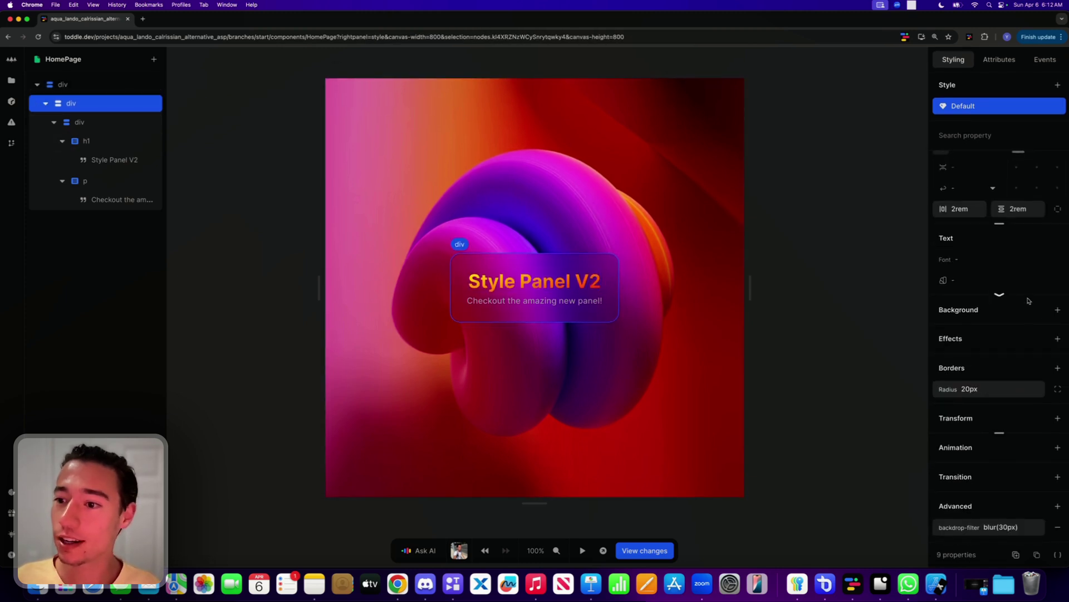
scroll(1029, 278, up, 3)
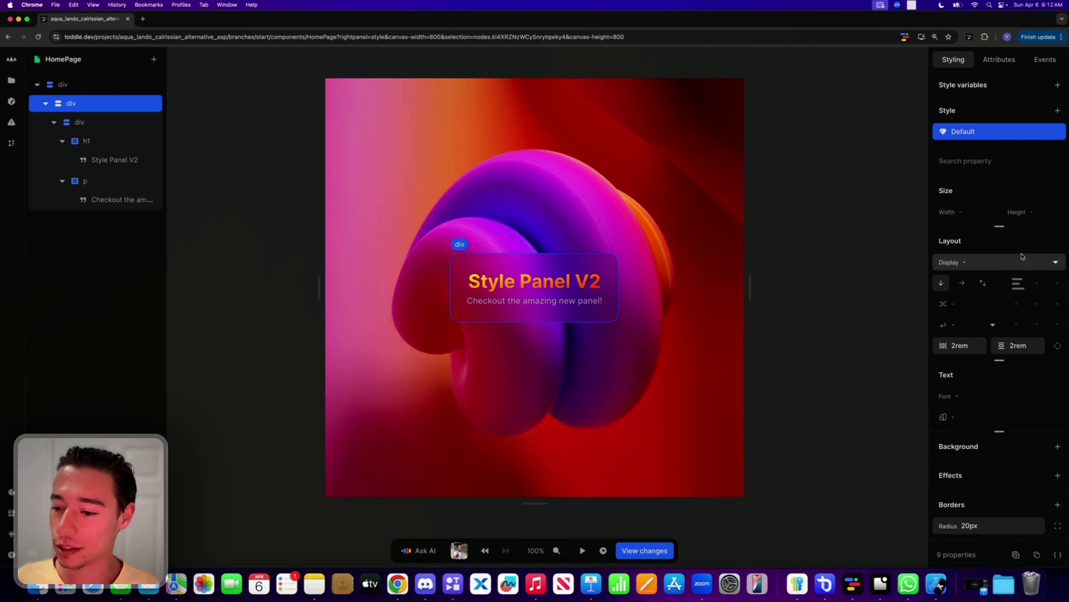
scroll(1003, 313, down, 2)
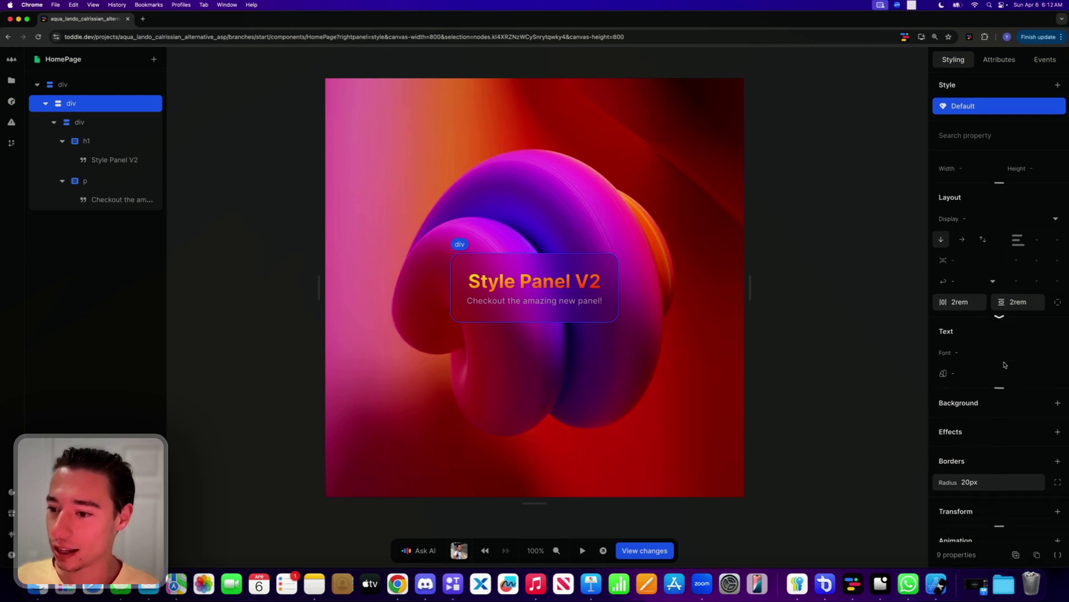
click(969, 206)
click(976, 204)
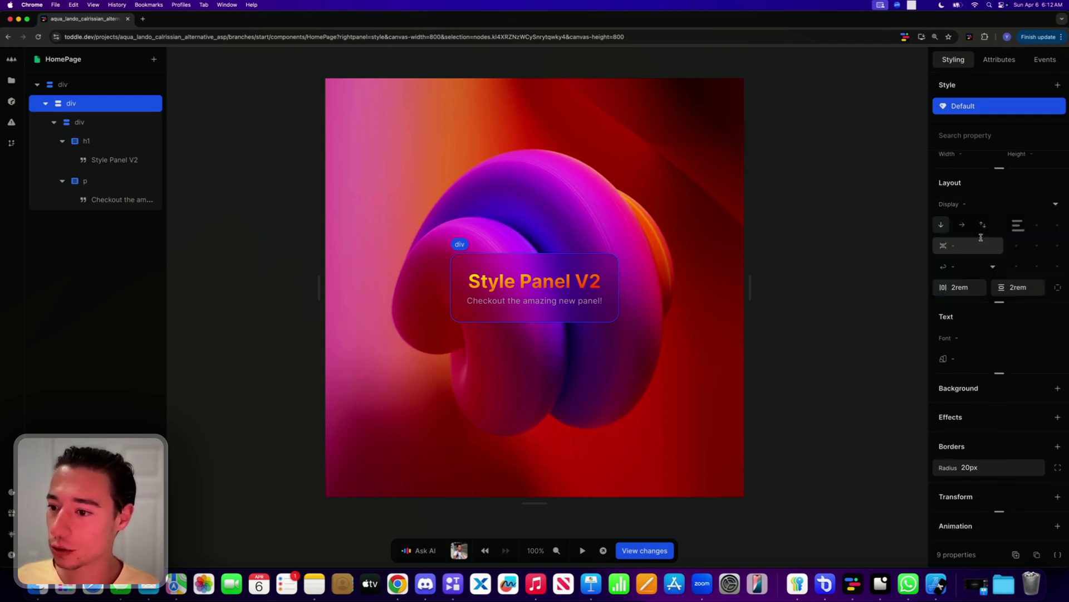
click(1000, 303)
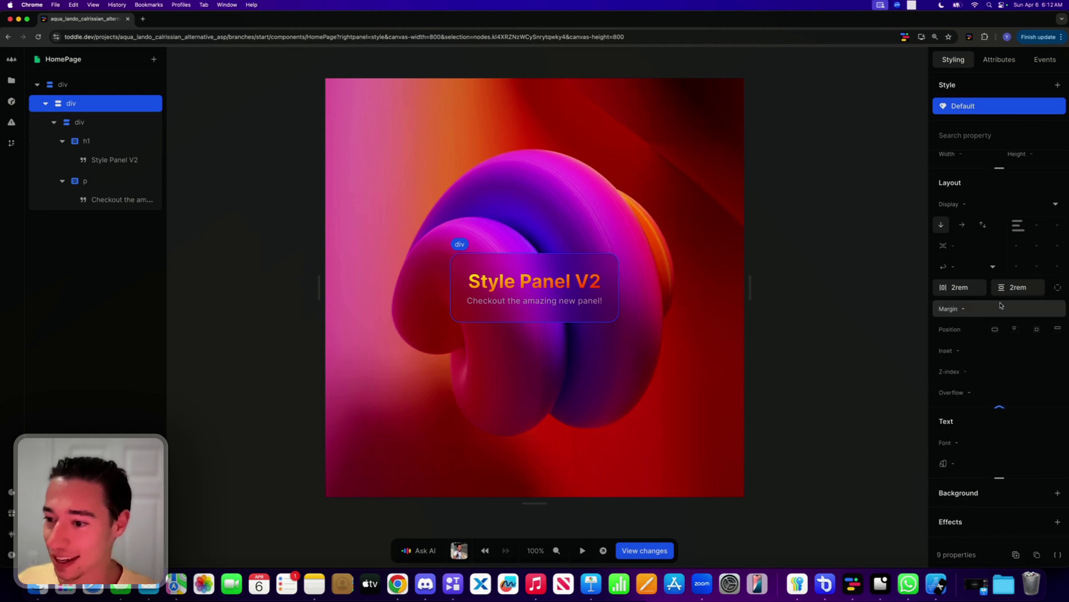
click(999, 409)
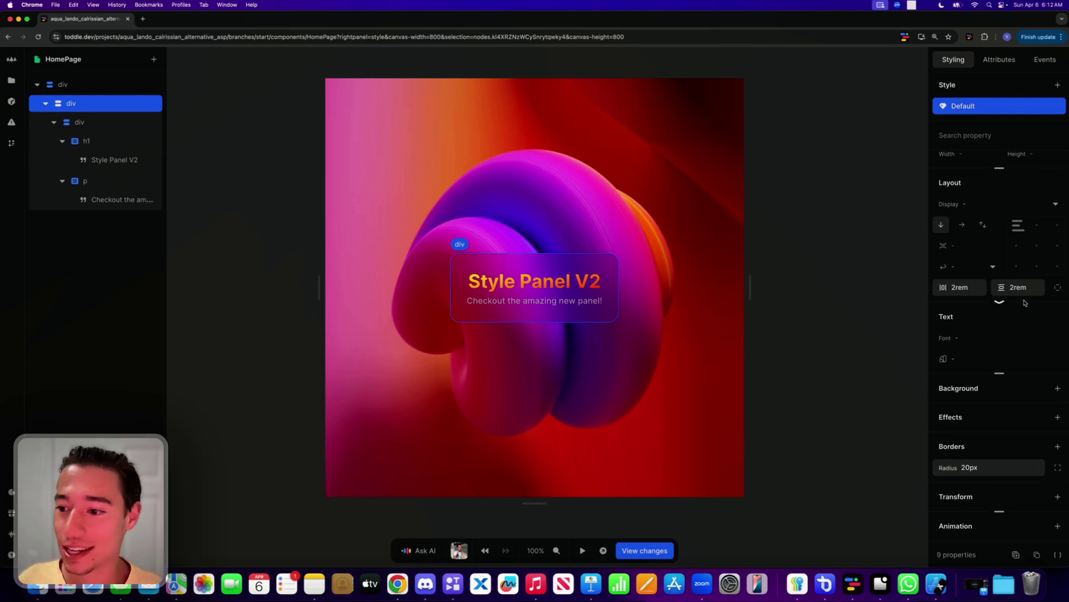
Set both Overflow X and Overflow Y of the padded div to clip.
click(999, 303)
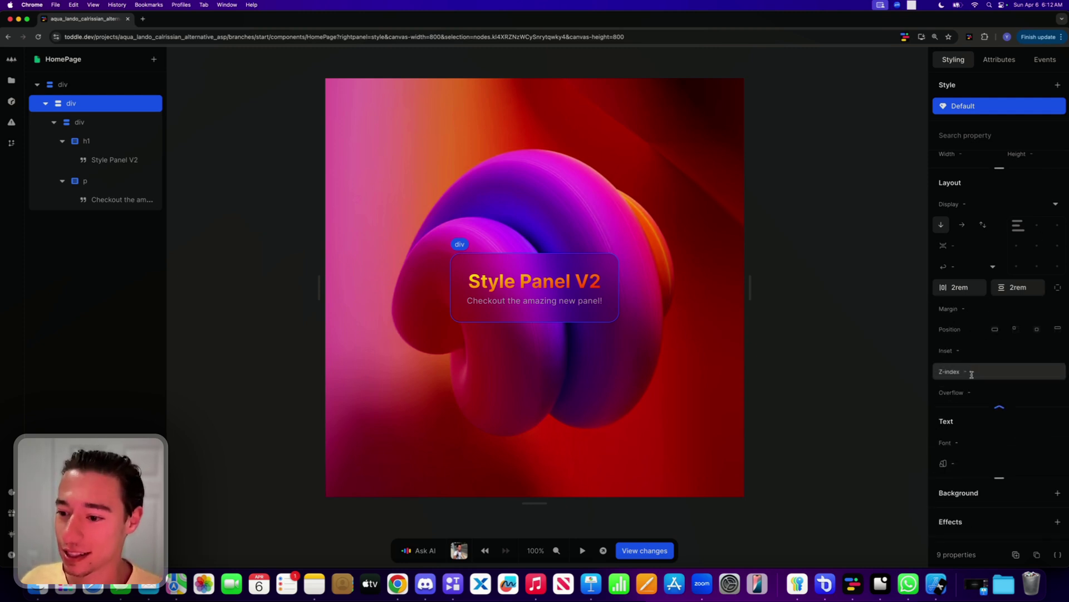
click(974, 393)
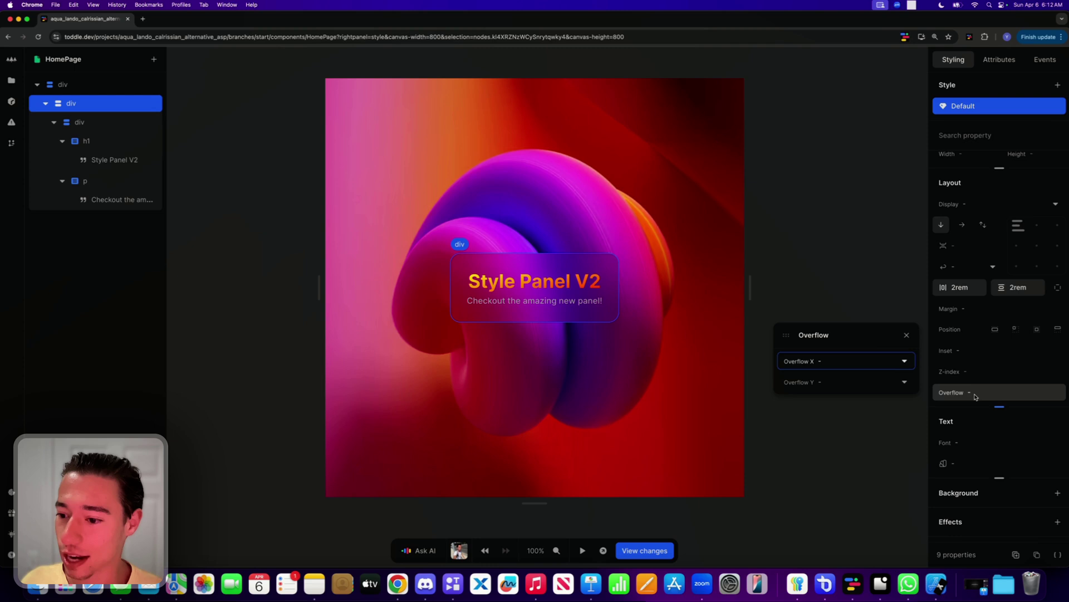
click(846, 362)
click(787, 432)
click(836, 382)
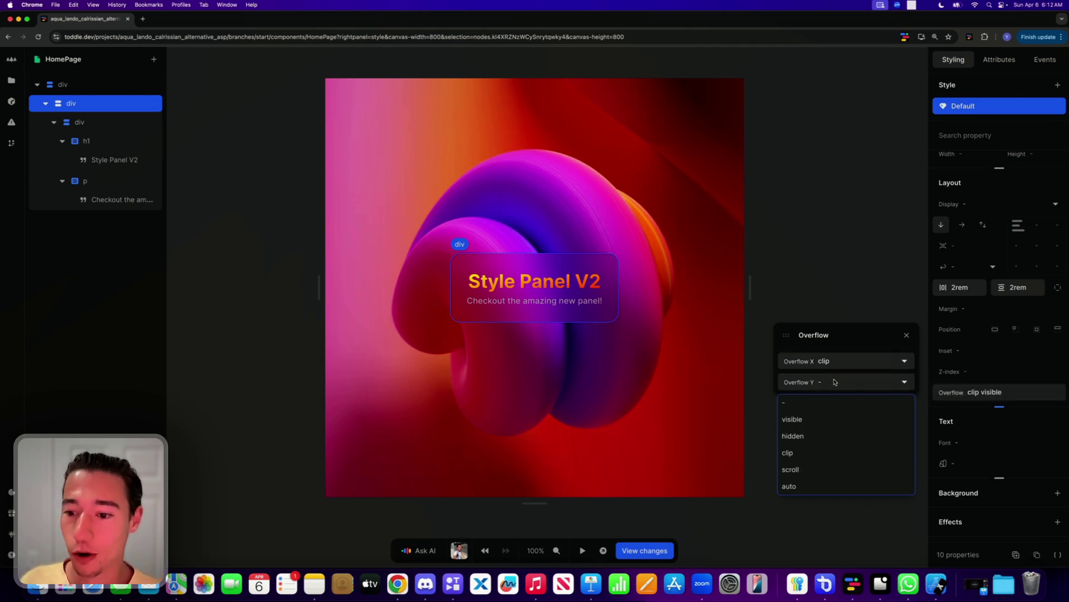
click(788, 453)
click(907, 335)
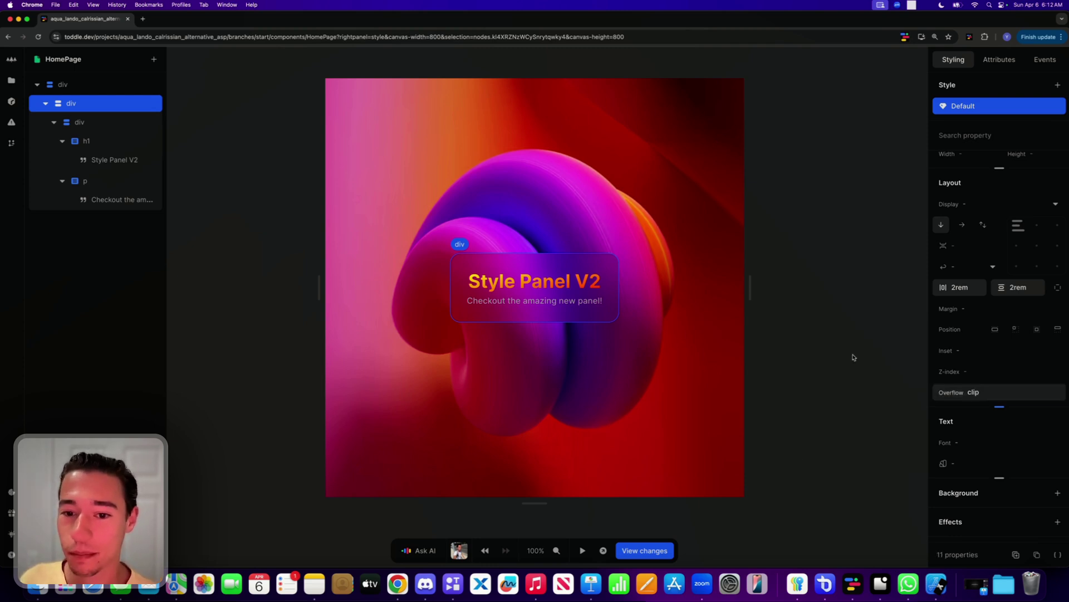
click(851, 359)
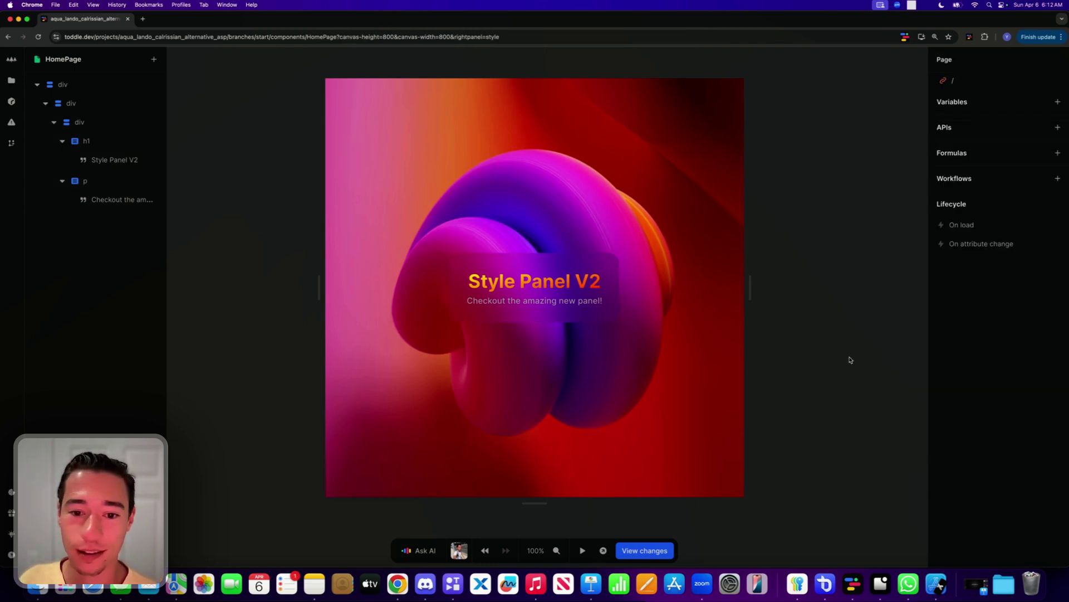
Change the paragraph's text colour to the grey-50 variable.
click(599, 303)
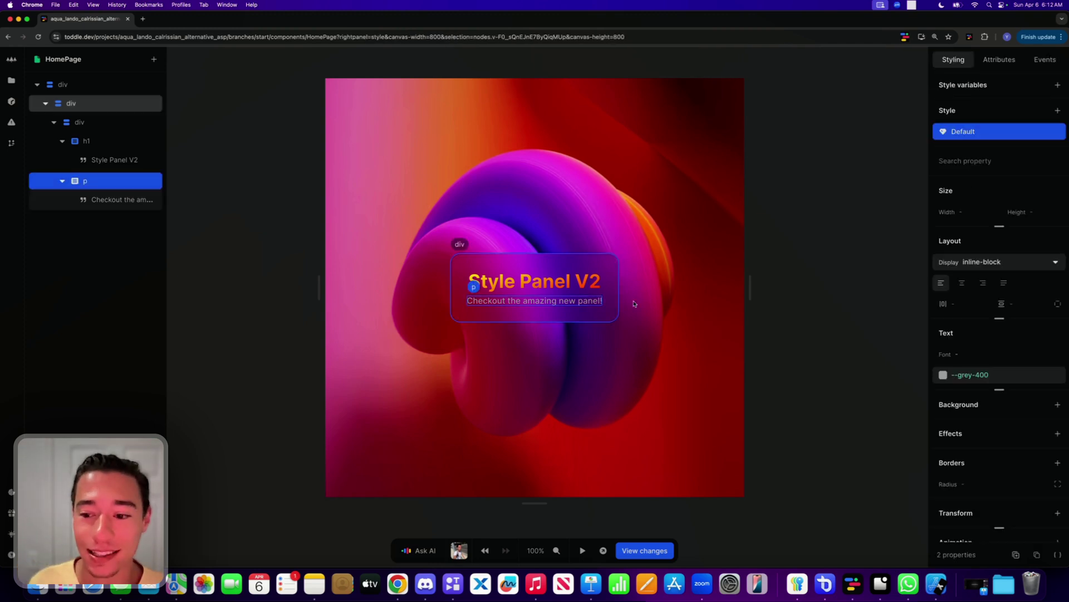
click(972, 377)
key(BackSpace)
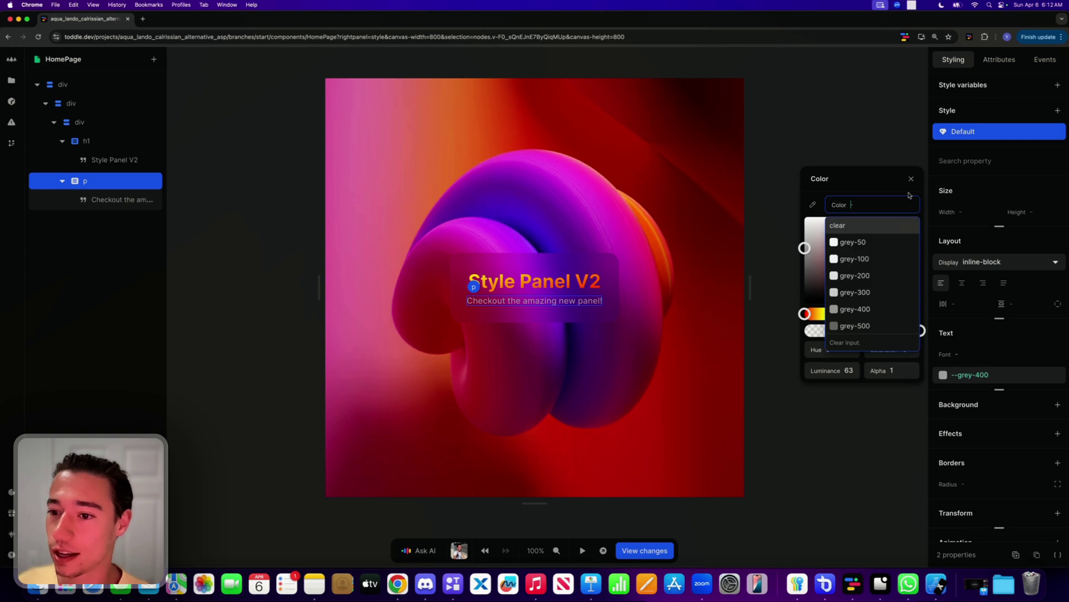
click(849, 241)
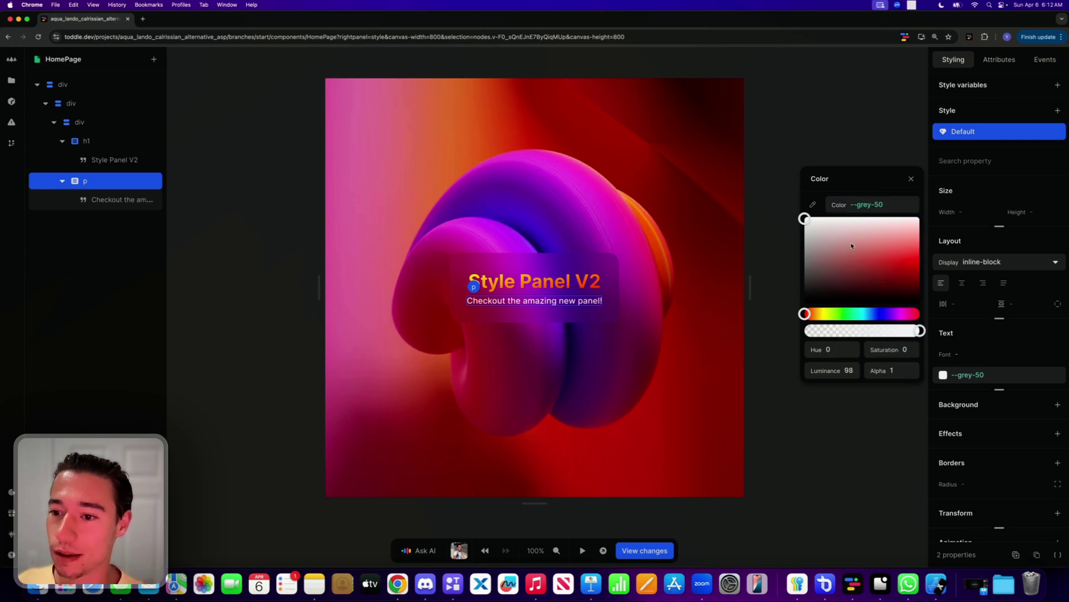
click(669, 216)
Add a semi-transparent black background colour, #00000047, to the padded div.
click(594, 259)
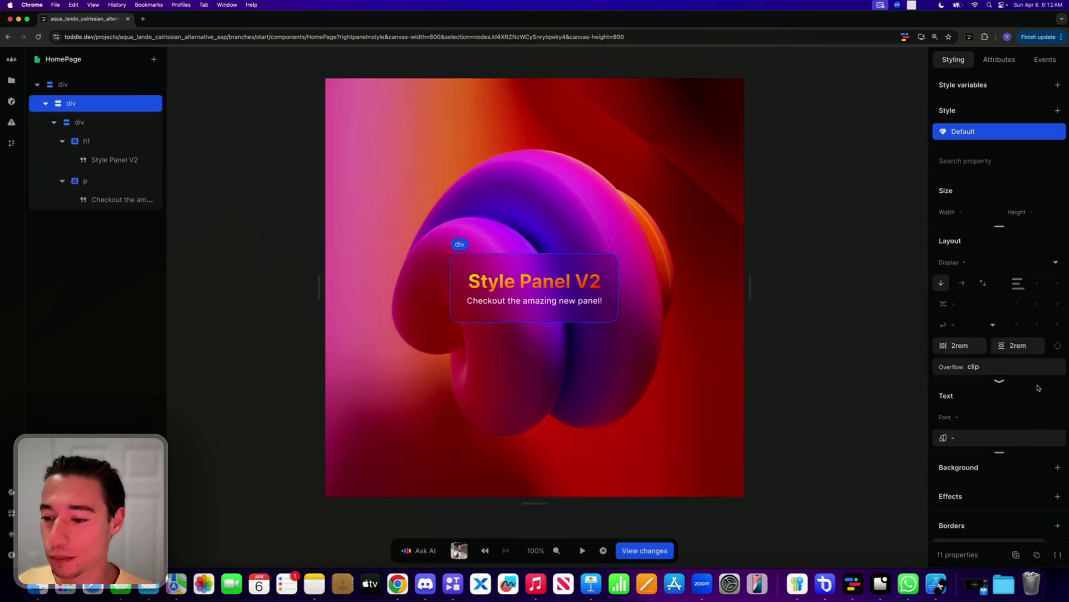
scroll(1038, 388, down, 5)
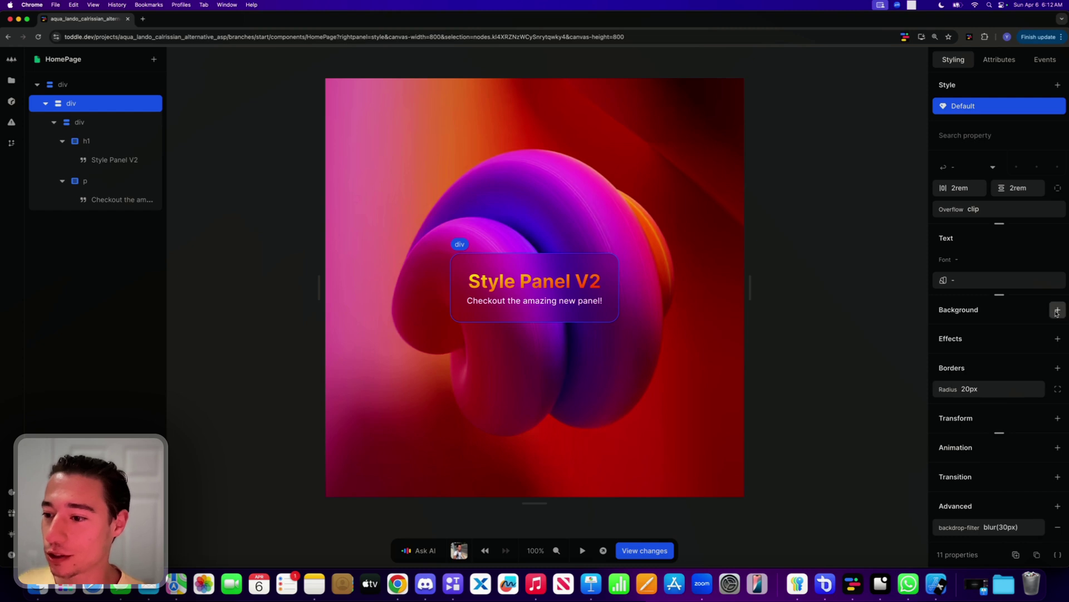
click(1057, 310)
click(686, 289)
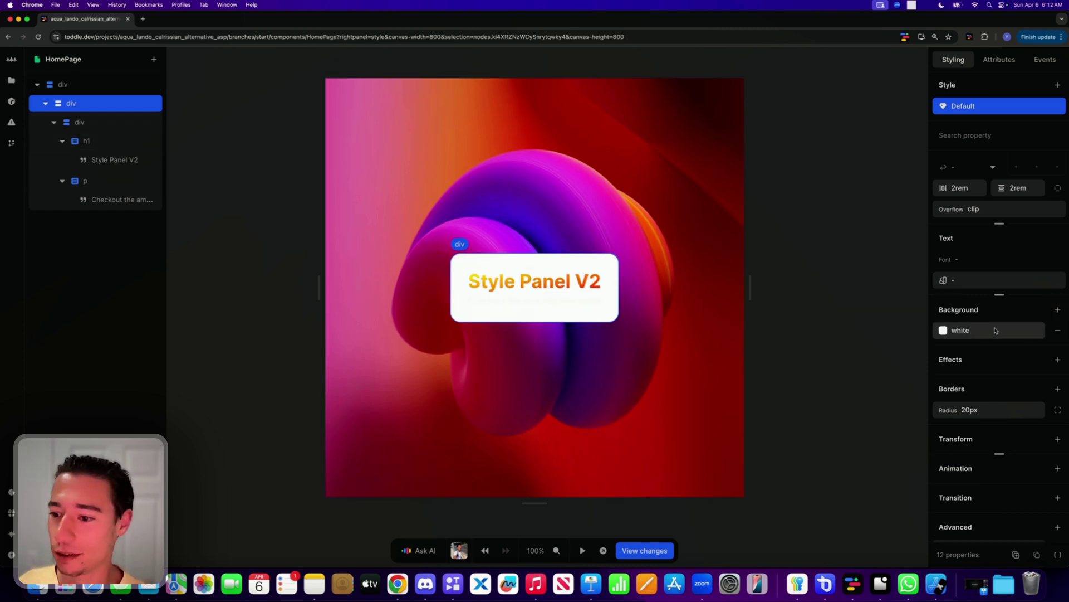
click(941, 329)
click(780, 251)
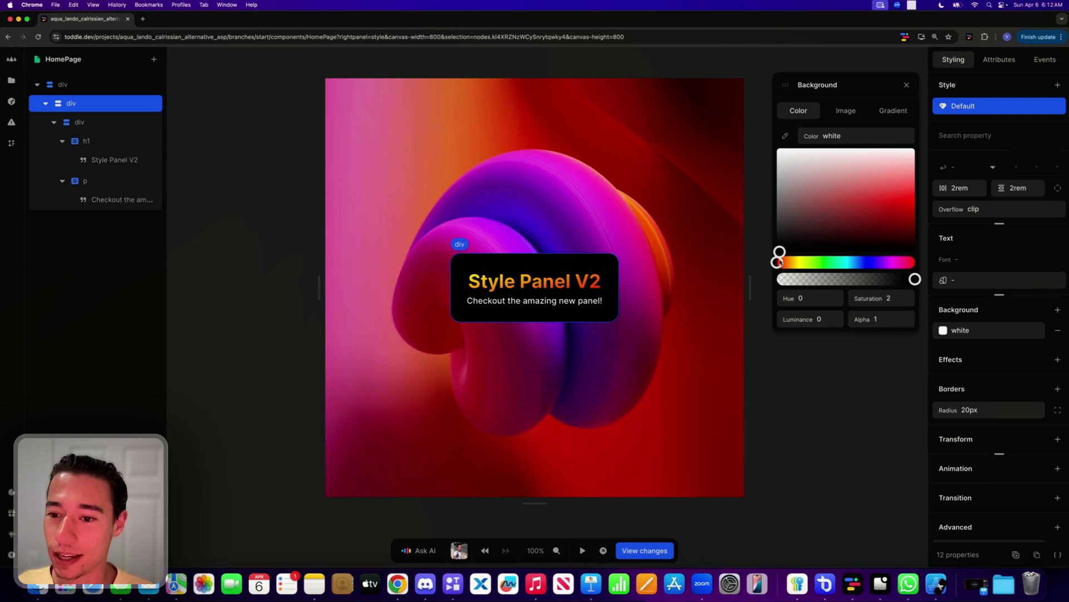
mouse_move(808, 280)
mouse_down()
mouse_move(835, 280)
mouse_move(802, 280)
mouse_move(813, 280)
mouse_up()
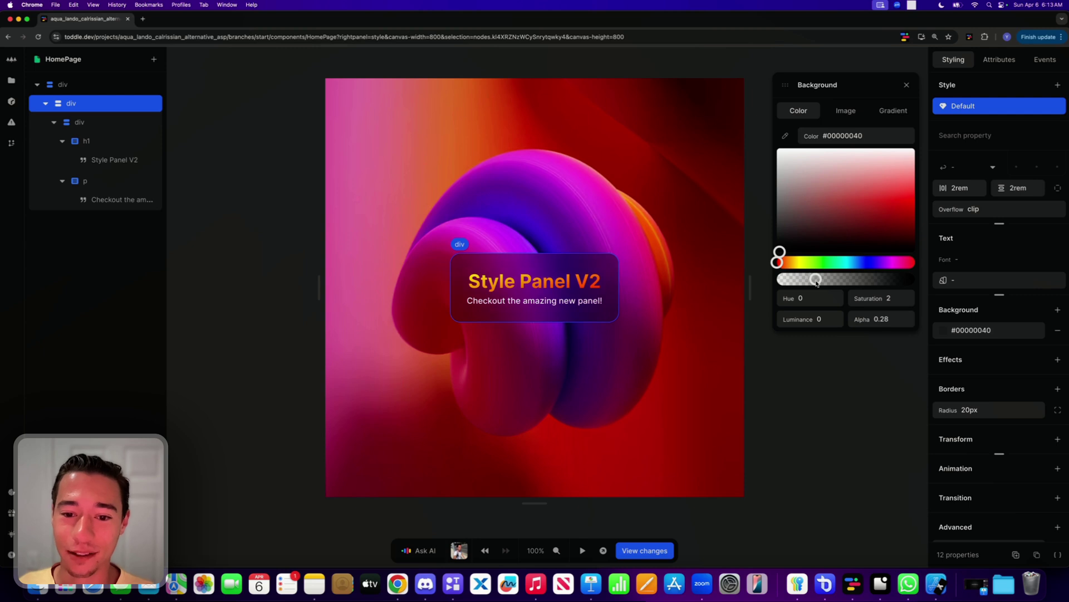
click(821, 248)
click(907, 84)
click(664, 229)
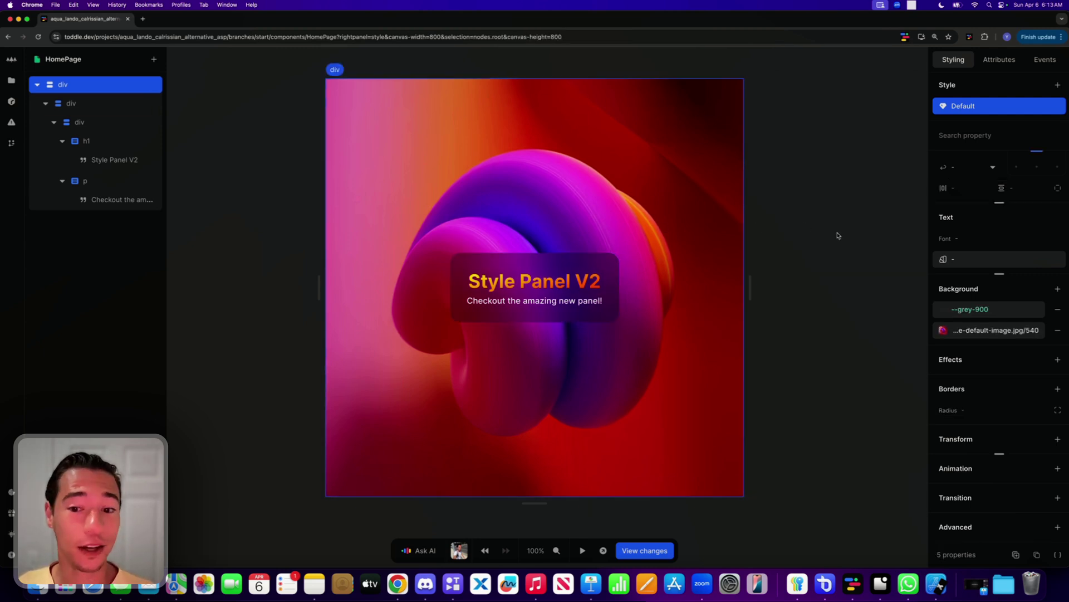
Lower the alpha of the padded div's black background to make the card more transparent.
click(606, 270)
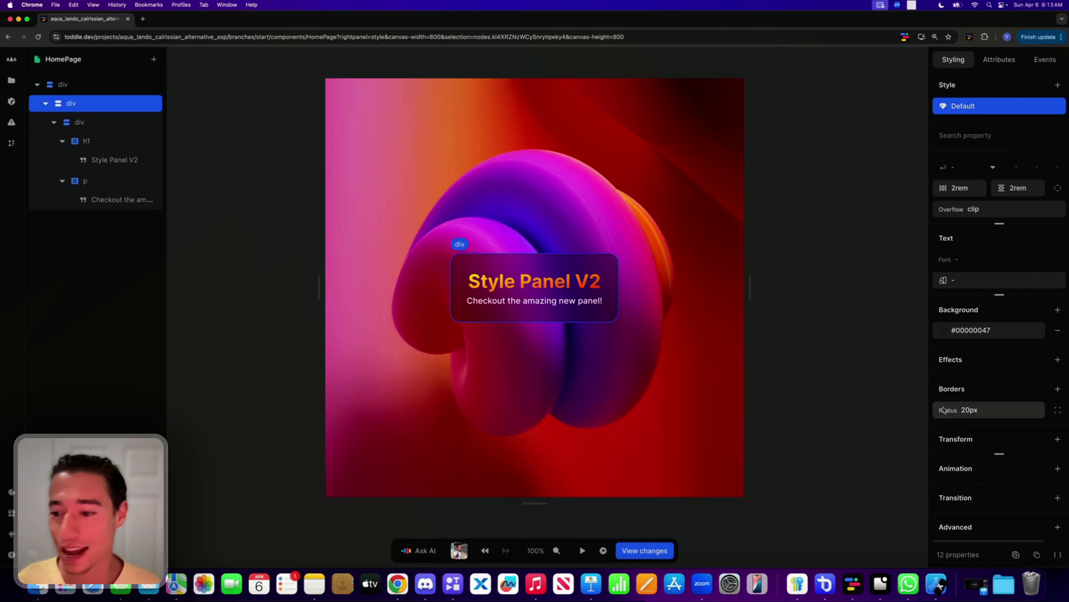
click(970, 334)
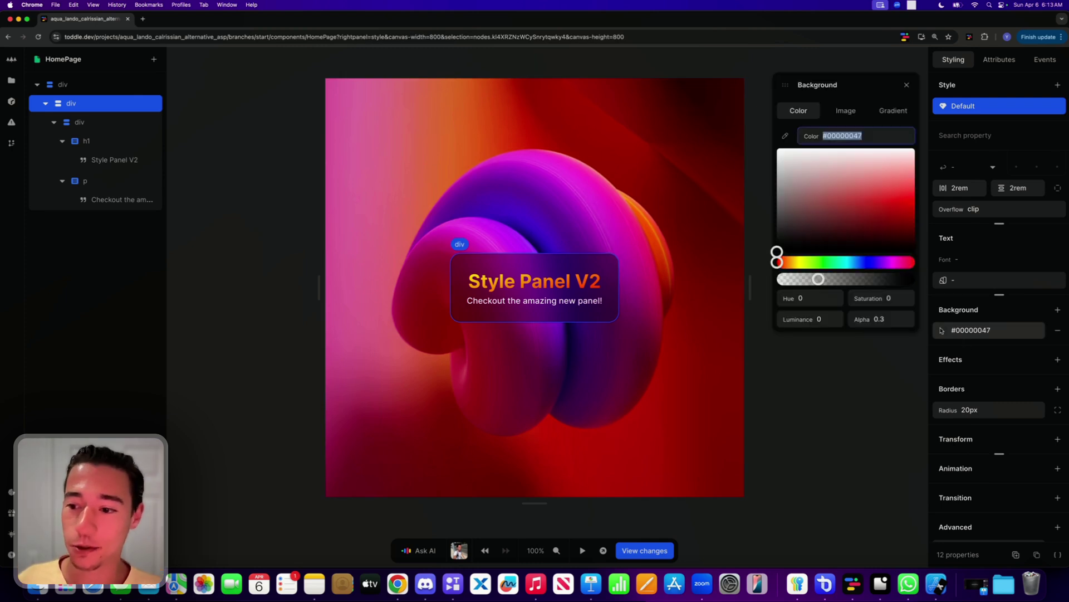
click(796, 280)
click(907, 84)
click(829, 132)
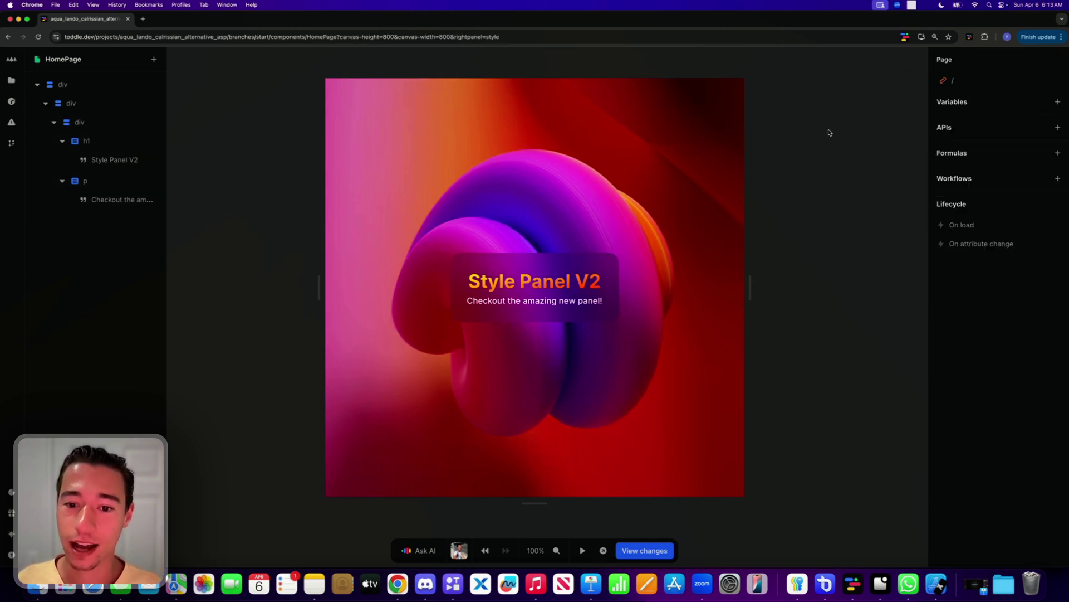
Add a 1px solid black border to all sides of the padded card div.
click(611, 267)
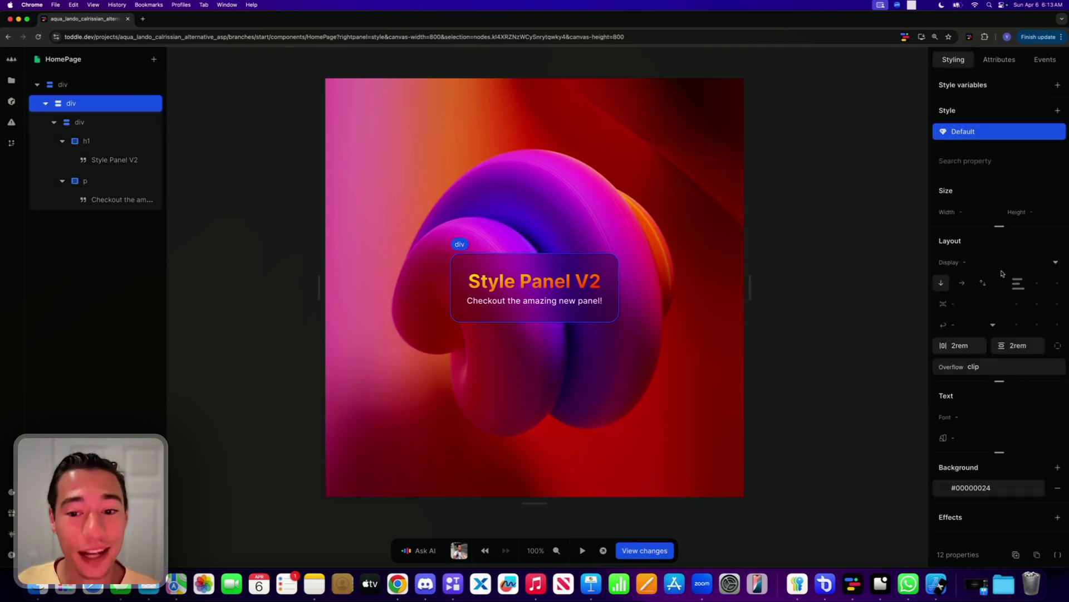
scroll(1002, 273, down, 5)
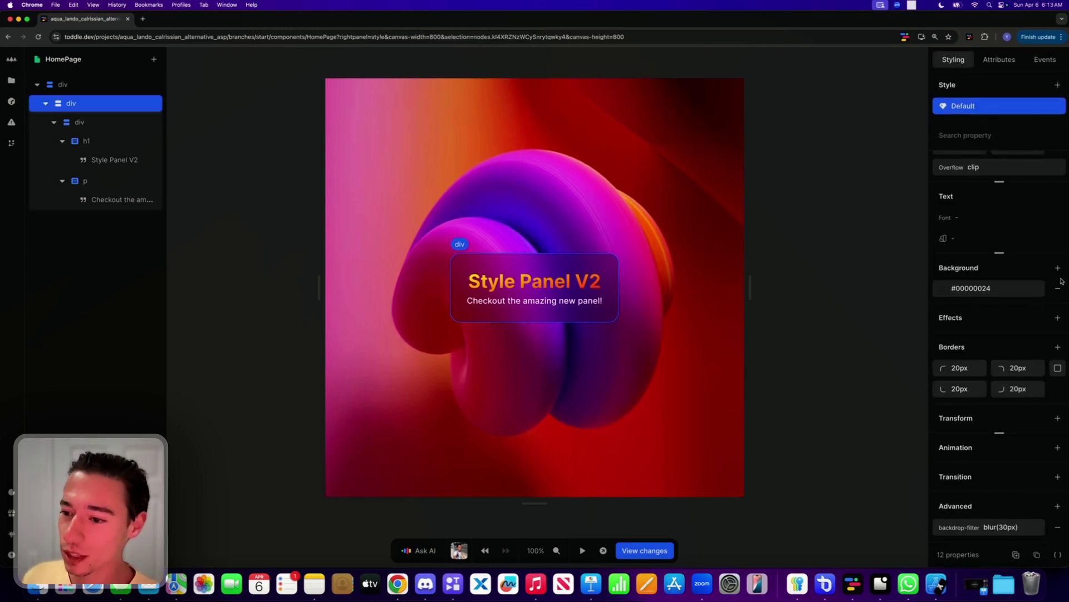
click(1058, 268)
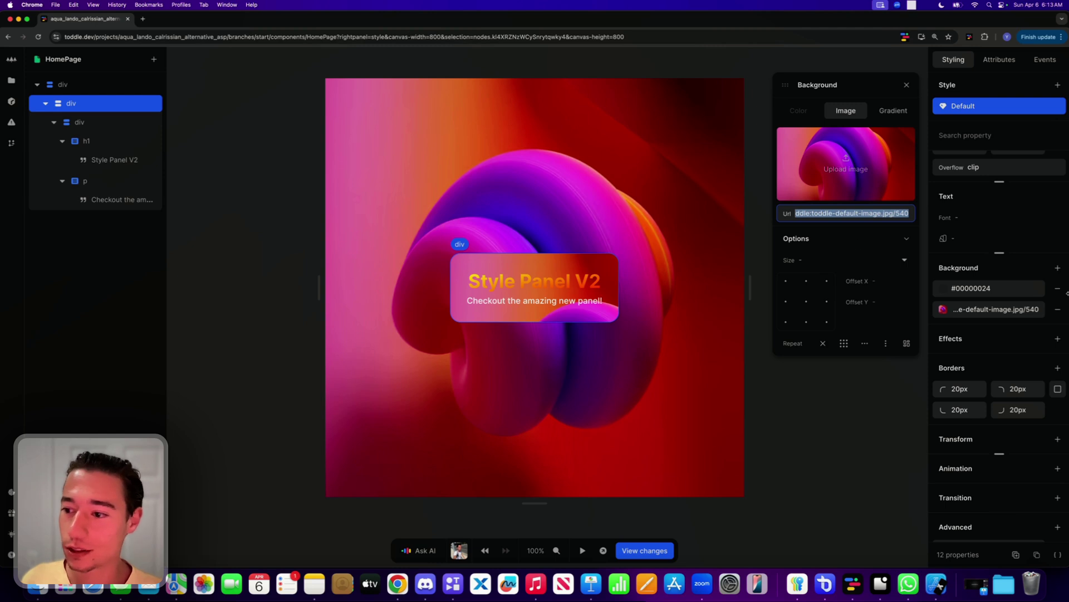
click(1058, 309)
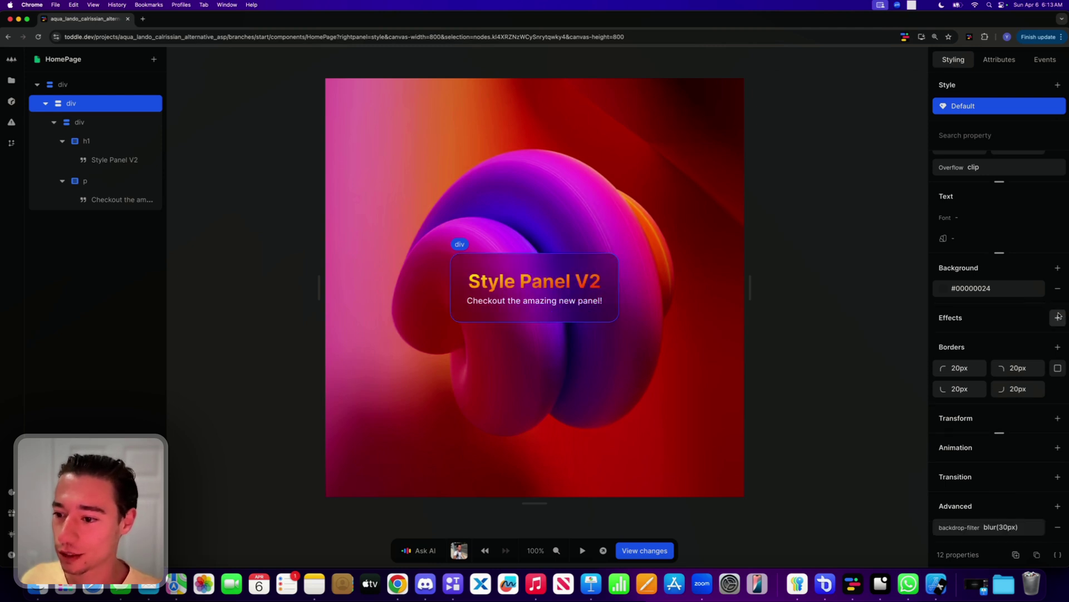
click(1058, 347)
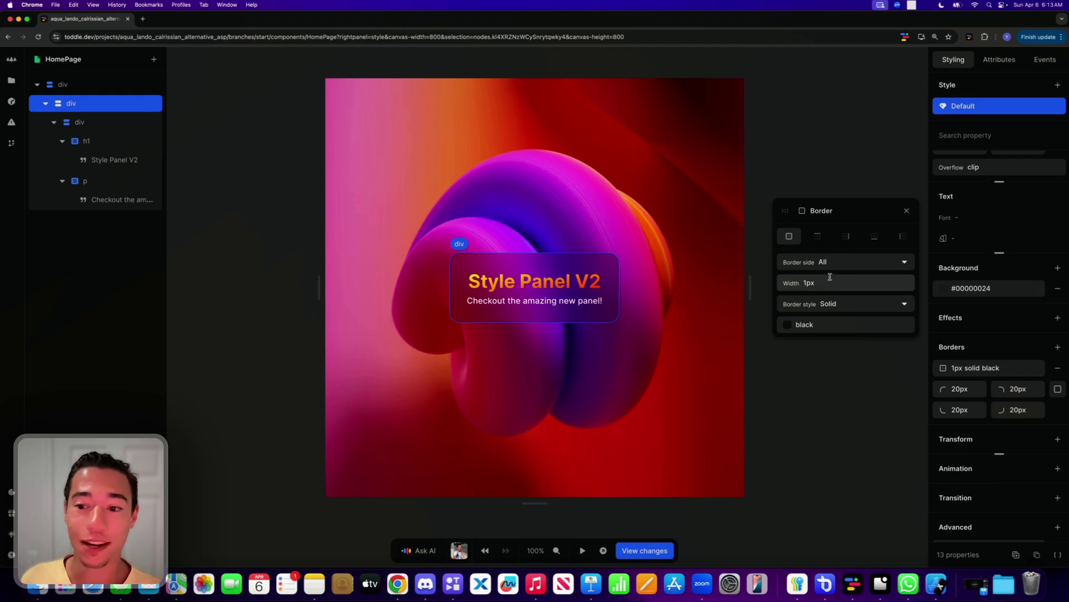
Change the card border's colour to semi-transparent white, rgba(255, 255, 255, 0.29).
click(786, 325)
drag(722, 210, 651, 152)
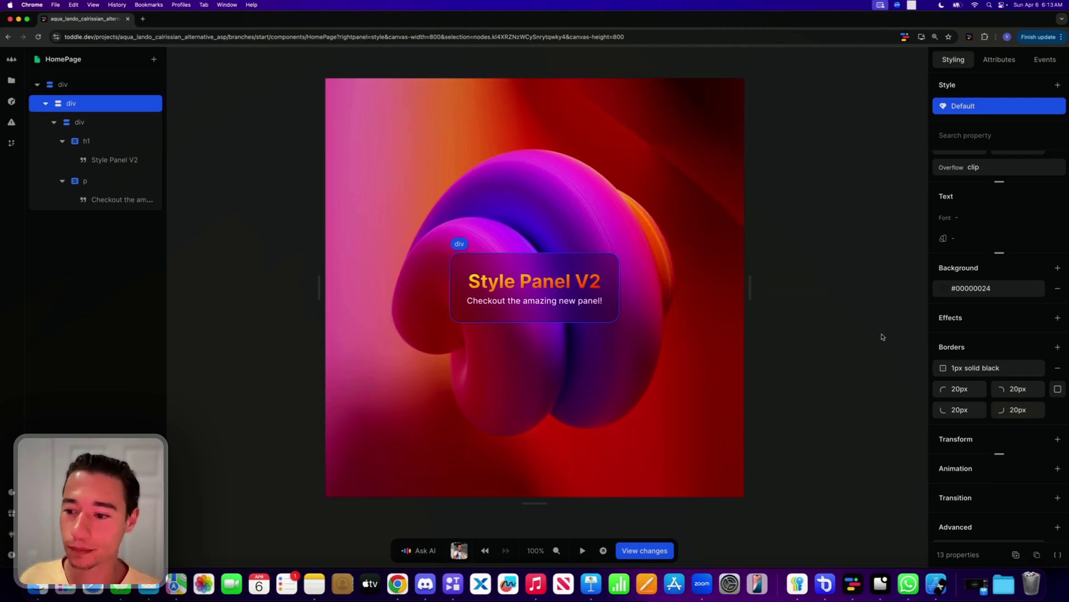
click(975, 367)
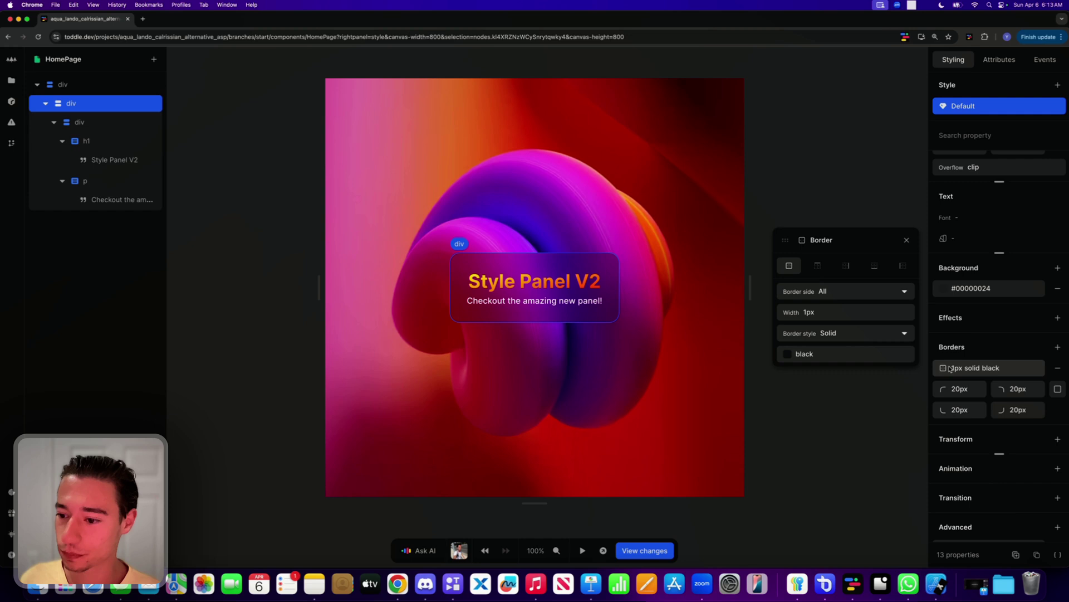
click(831, 352)
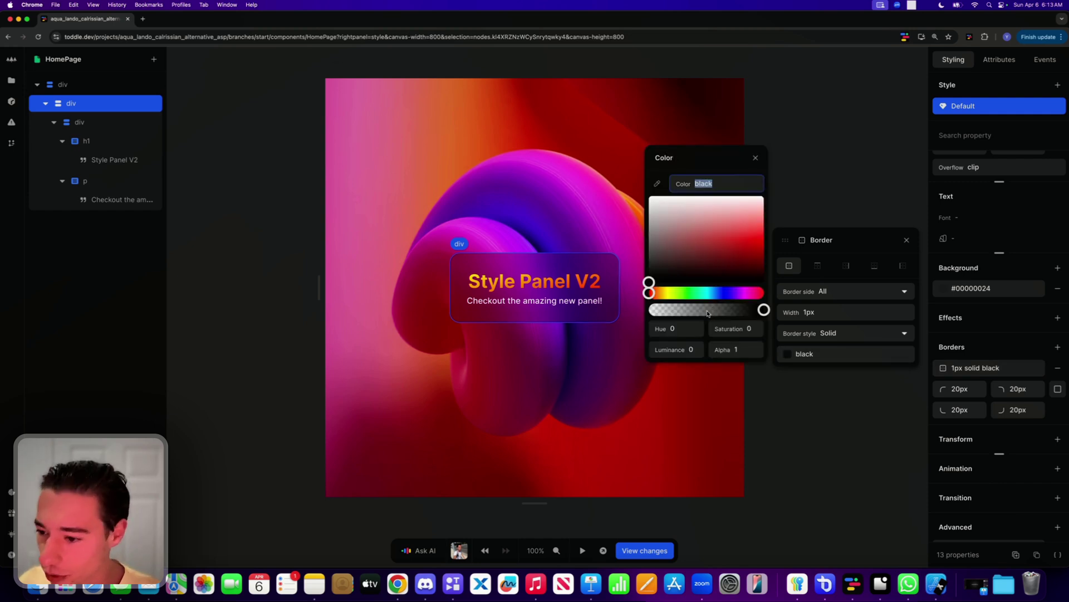
drag(676, 249, 648, 195)
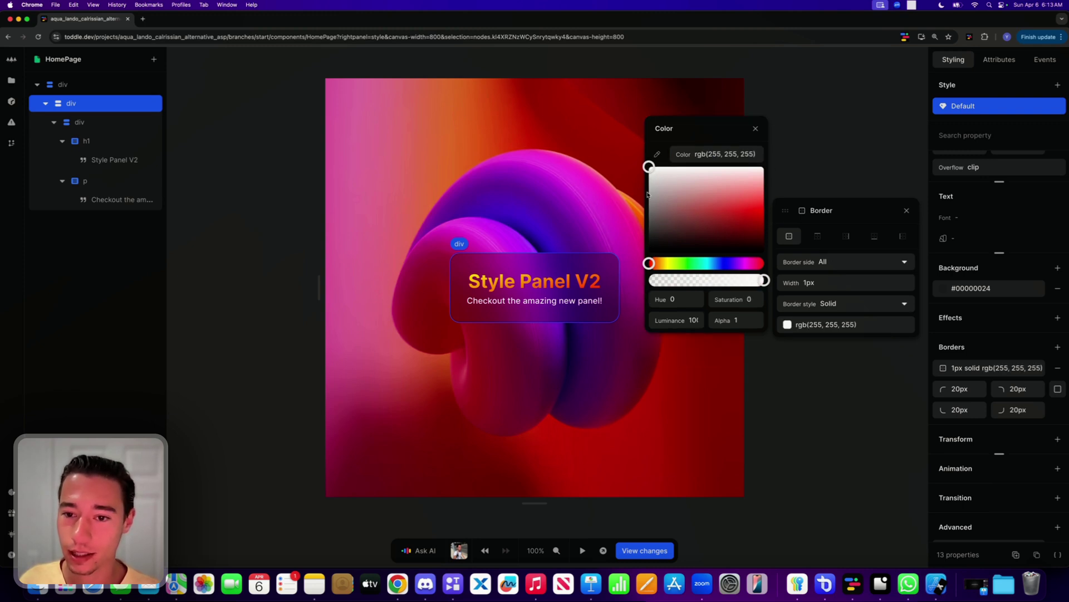
click(700, 282)
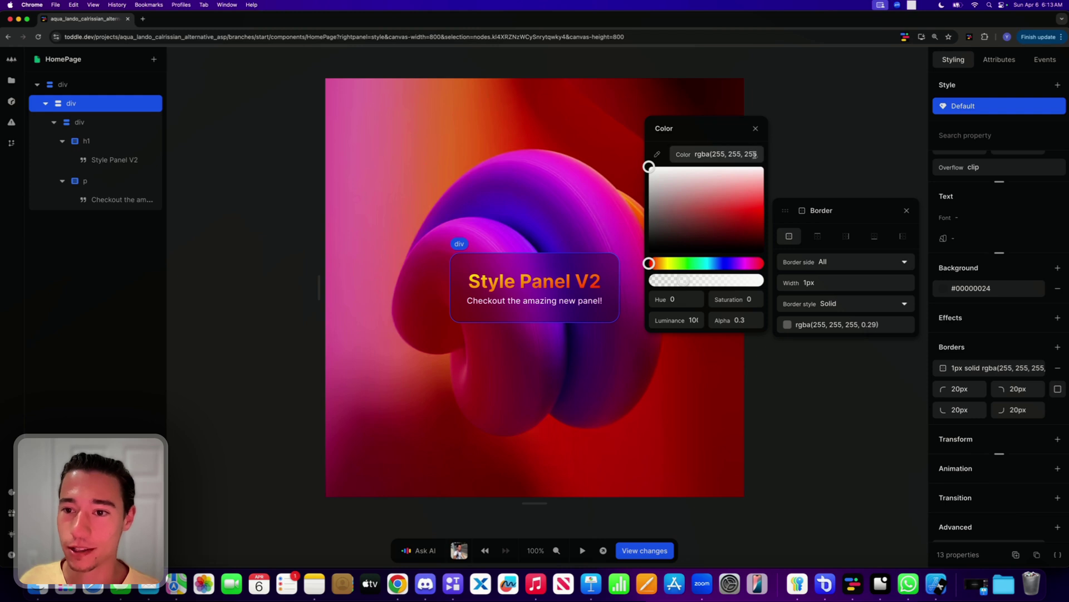
click(756, 128)
click(785, 145)
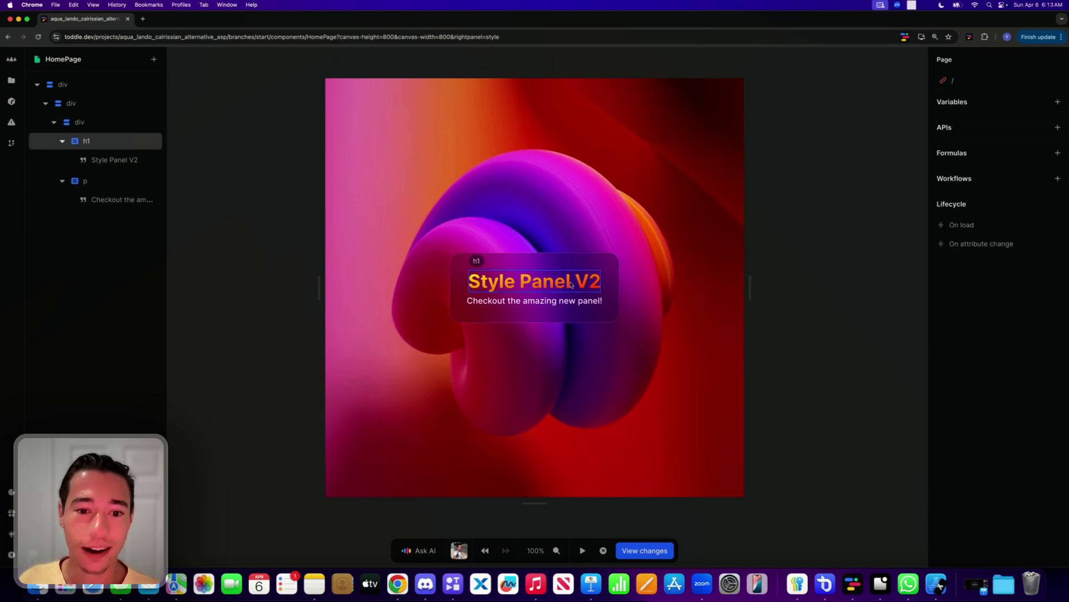
Select the card div and examine its styling properties, including the transform translate, origin and style options.
click(609, 352)
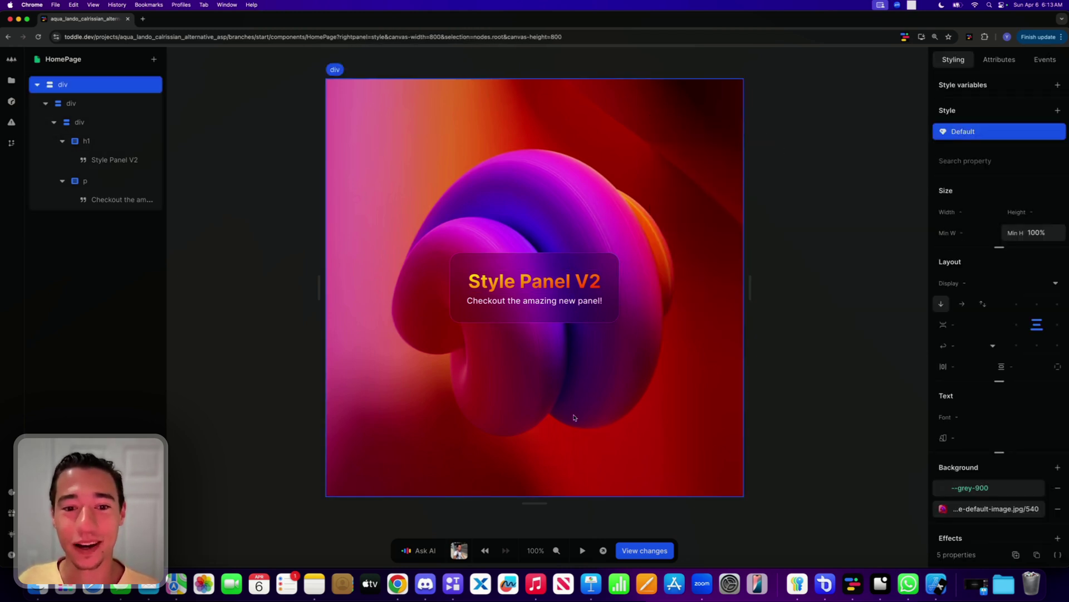
click(462, 262)
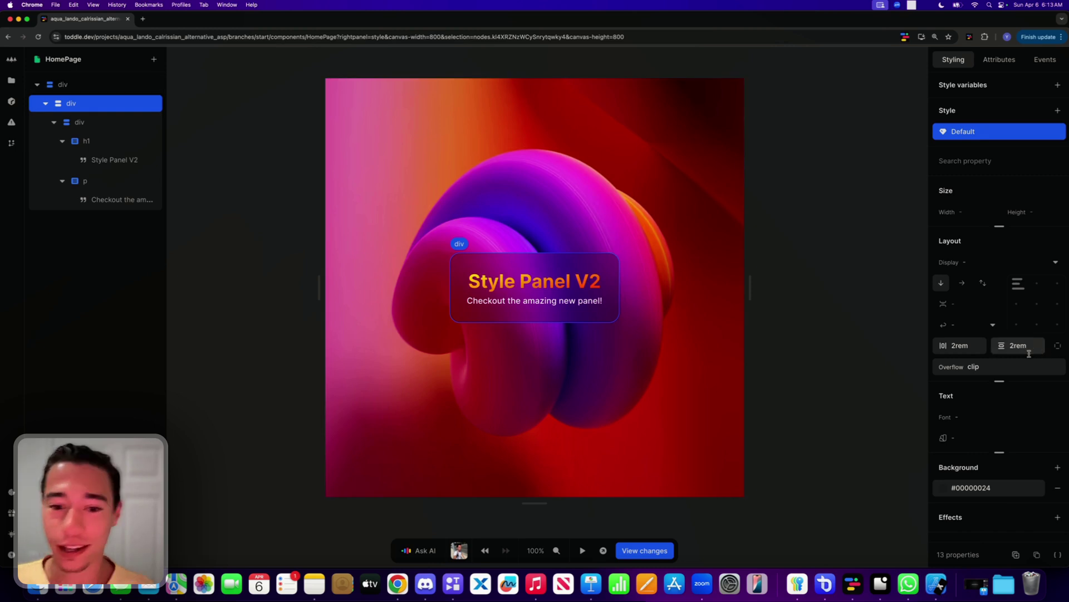
scroll(1030, 356, down, 3)
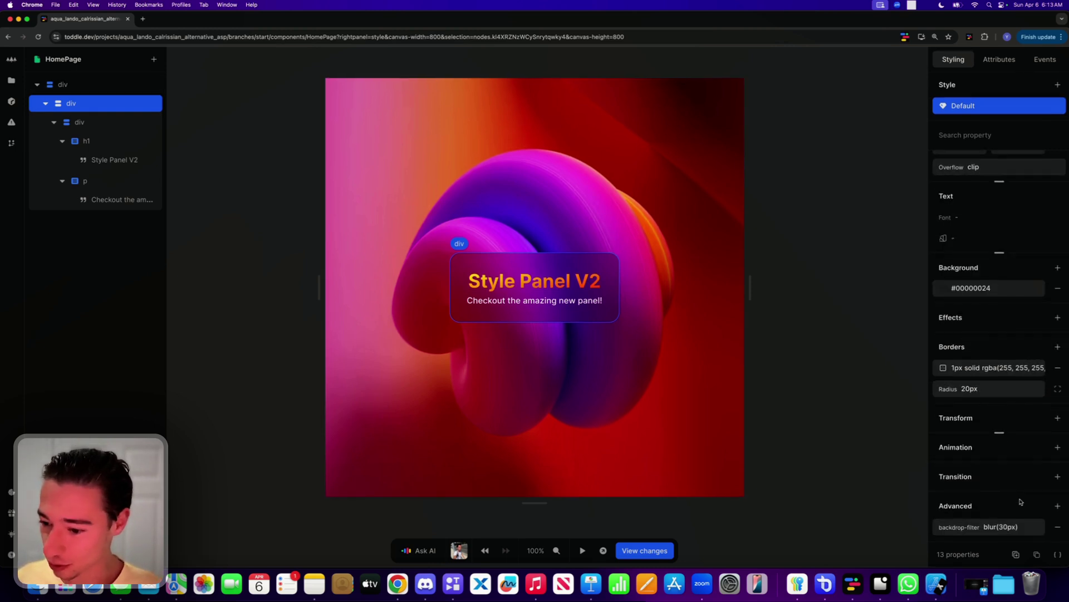
scroll(1020, 502, up, 1)
scroll(1053, 488, up, 1)
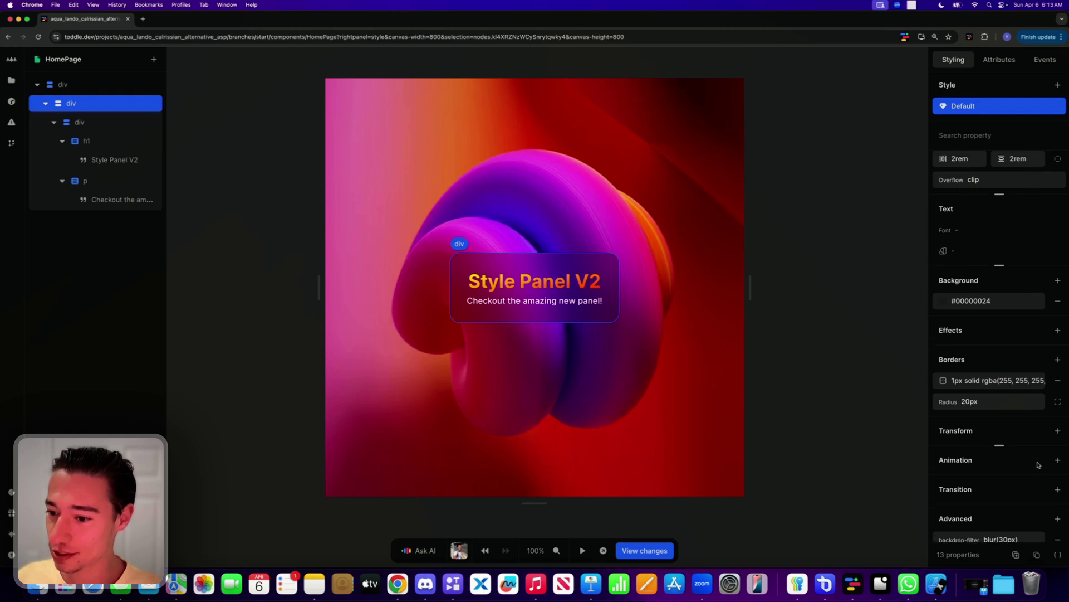
click(1058, 442)
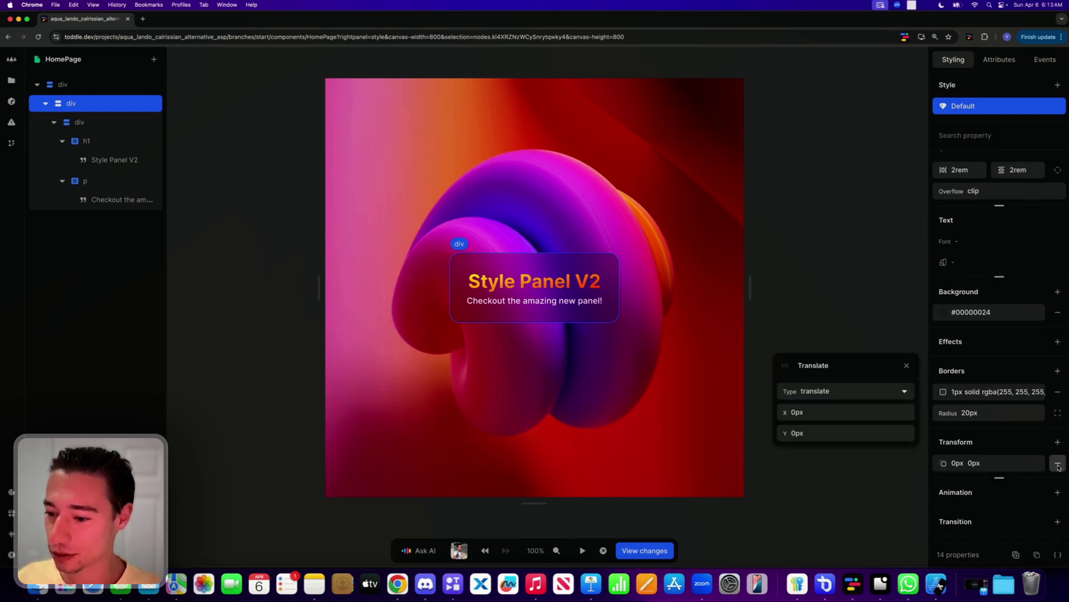
click(1057, 463)
scroll(1000, 457, down, 3)
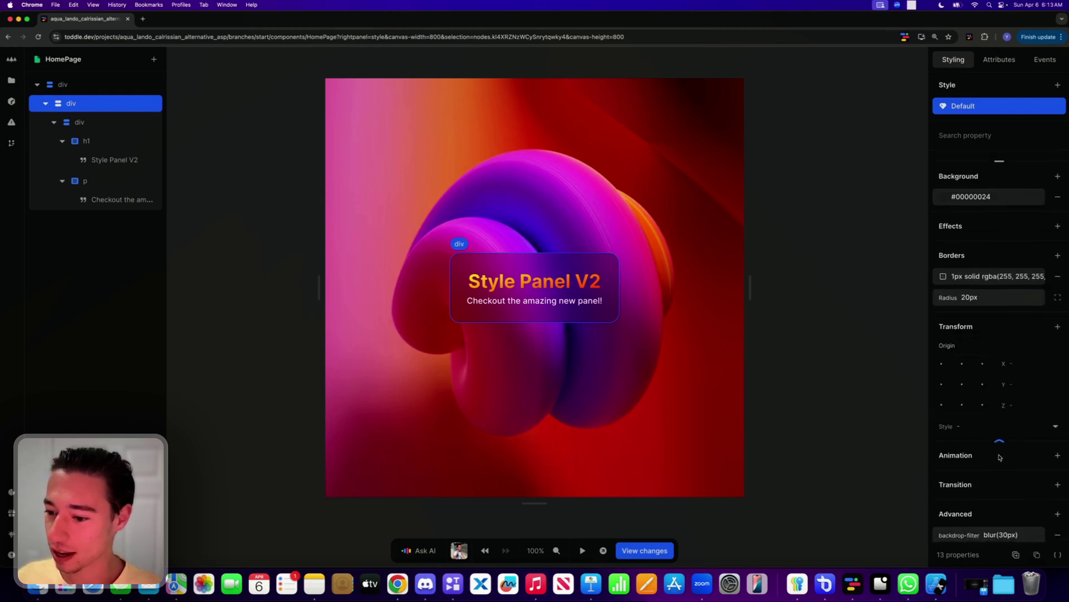
click(1000, 445)
scroll(994, 401, up, 4)
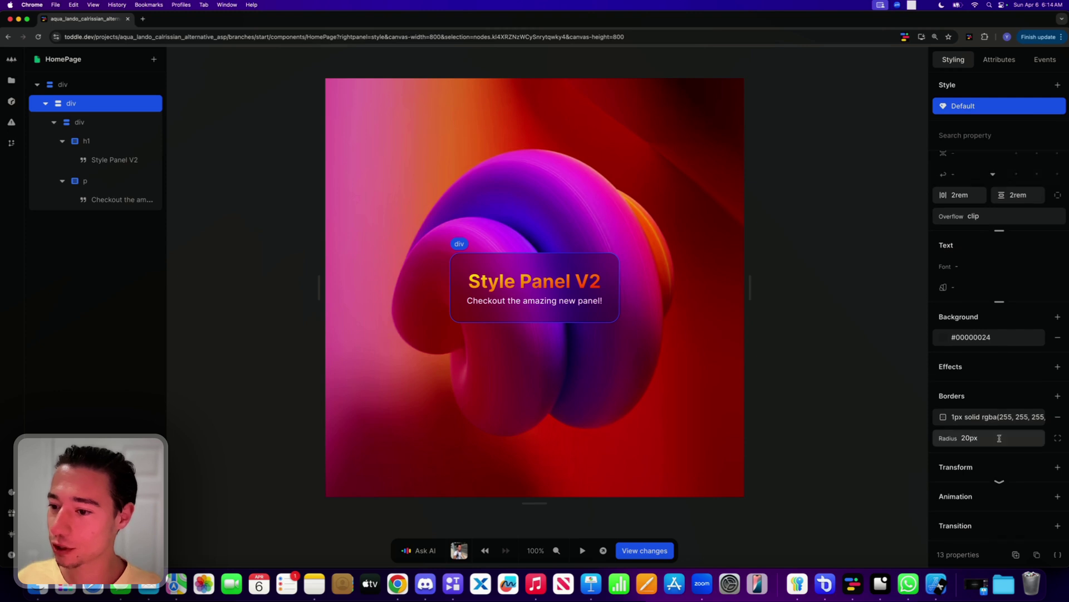
Add an effect to the card div, trying out a low opacity before setting the effect type to Shadow.
click(1058, 366)
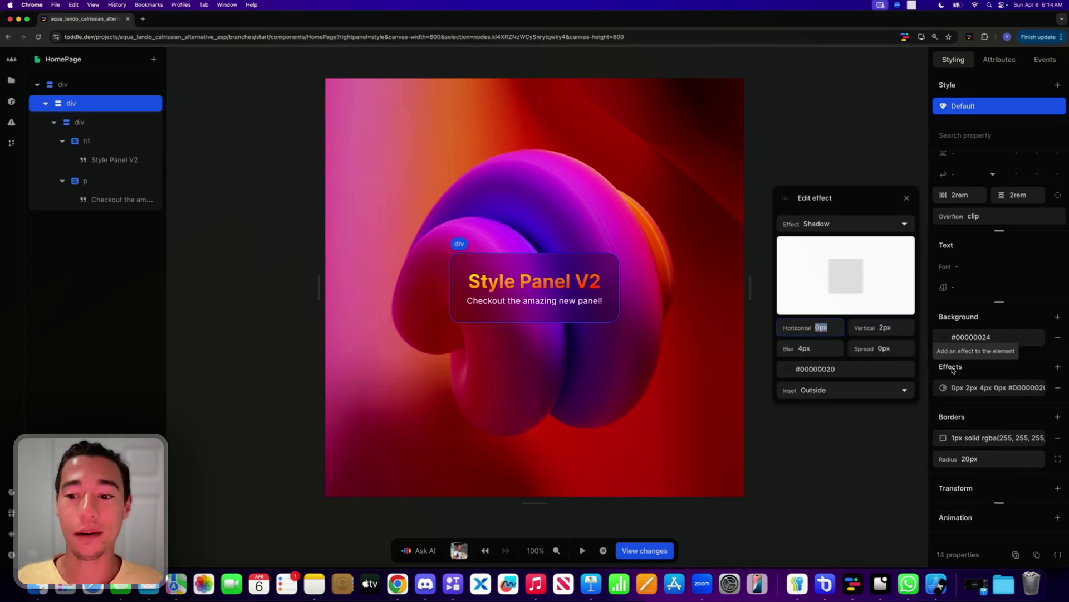
click(826, 226)
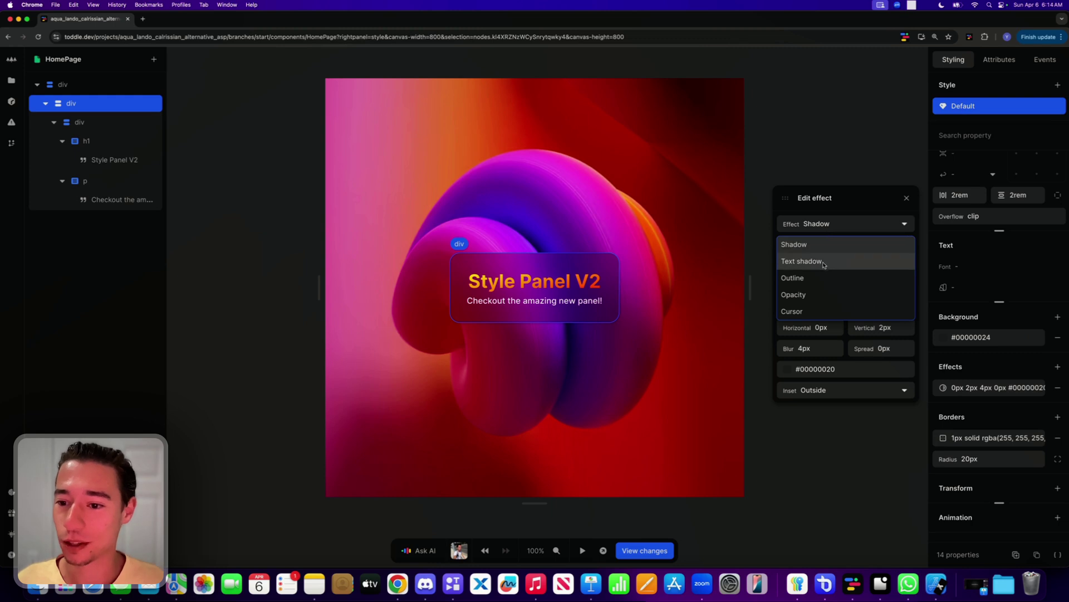
click(810, 297)
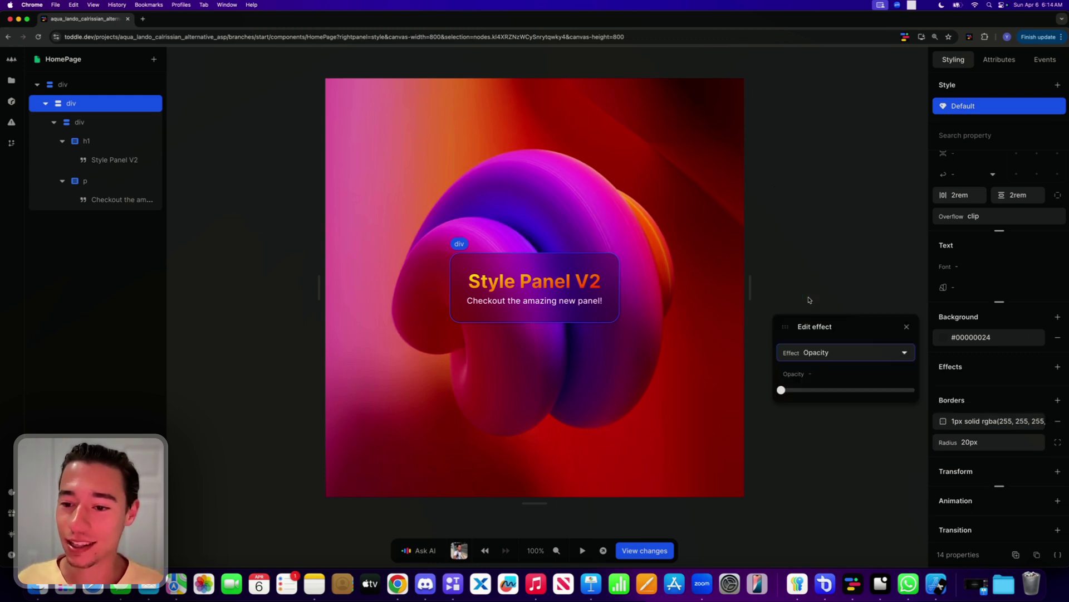
drag(800, 393, 825, 388)
click(824, 353)
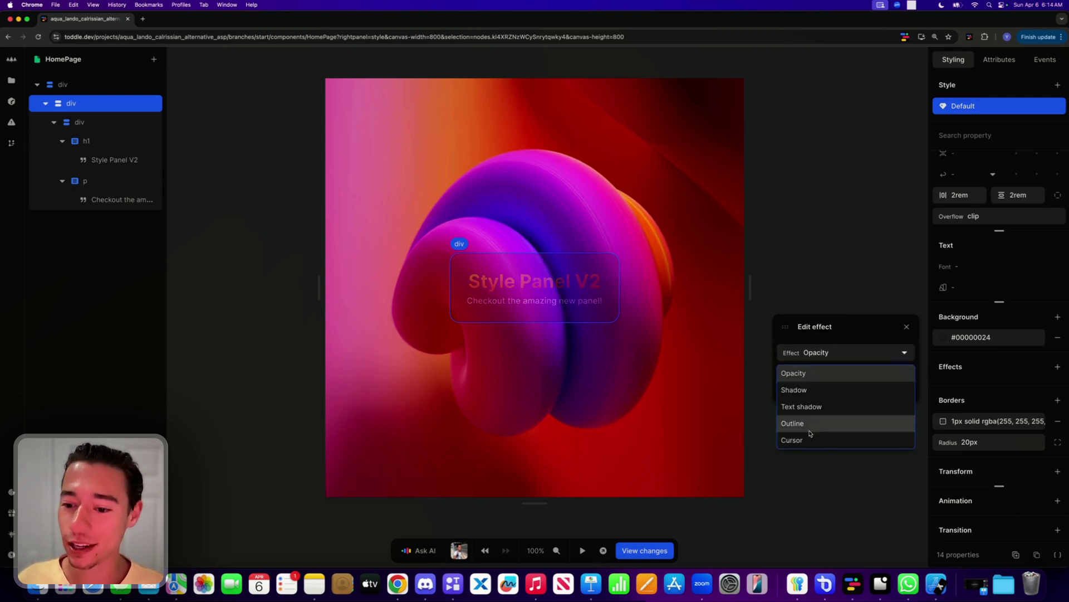
click(807, 389)
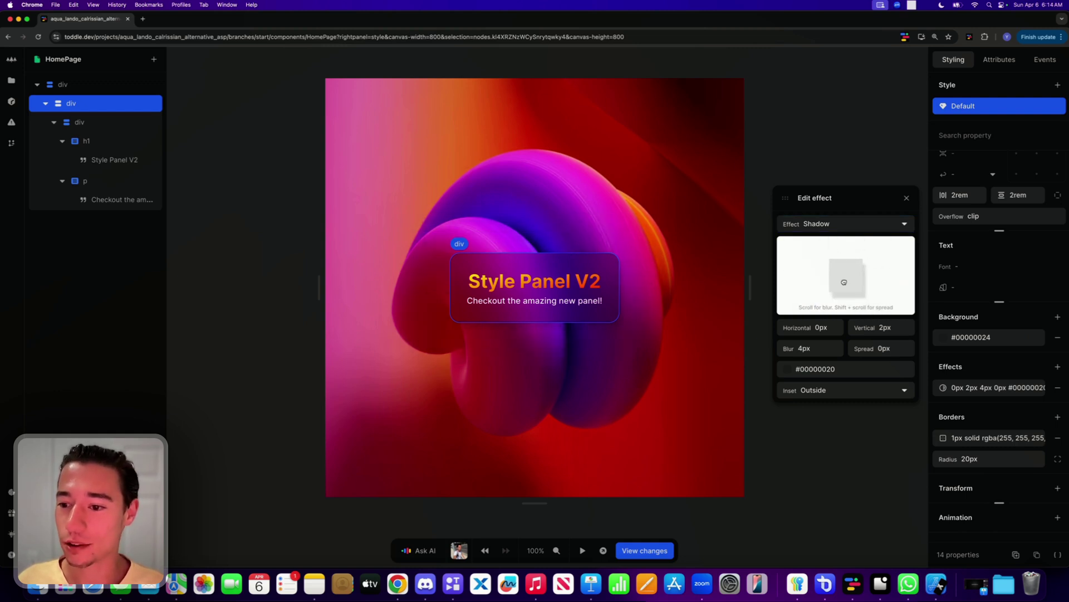
Set the card's shadow to 3px horizontal, 8px vertical and 20px blur, with the colour #00000047.
click(804, 348)
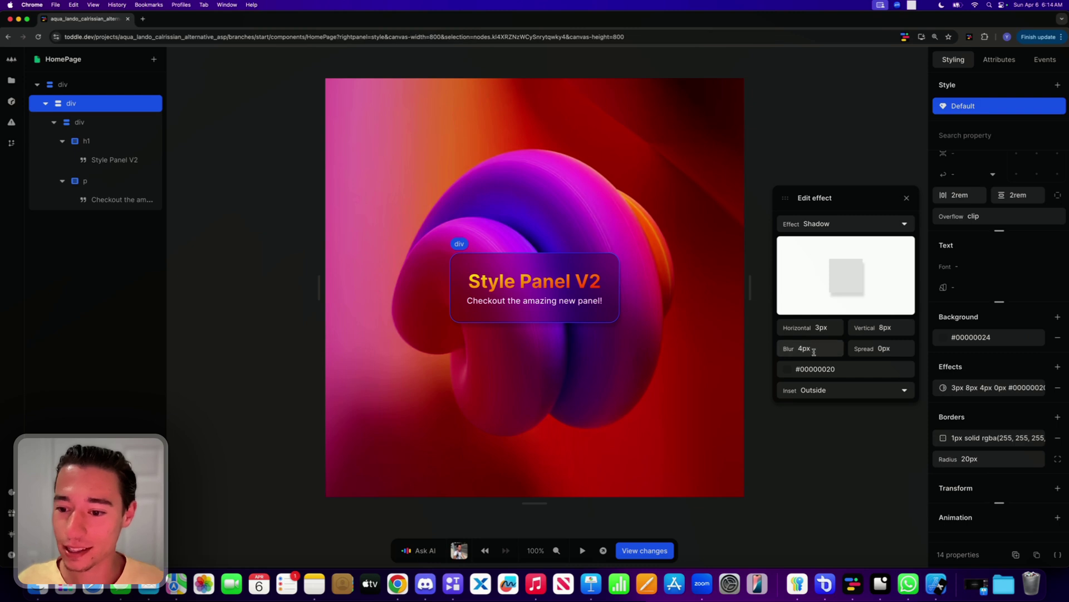
text(20px)
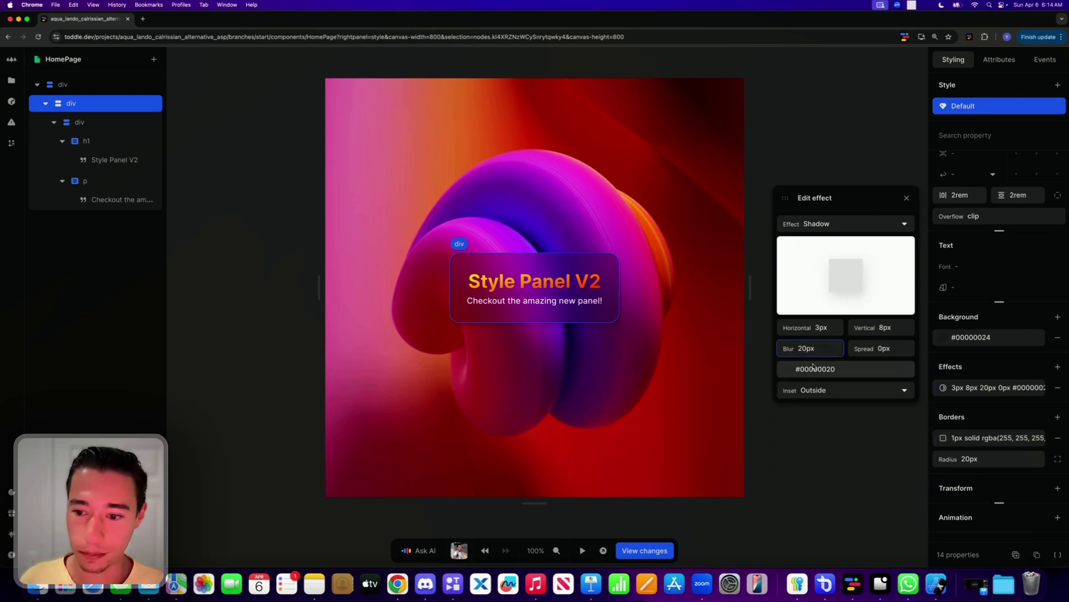
click(822, 362)
click(685, 325)
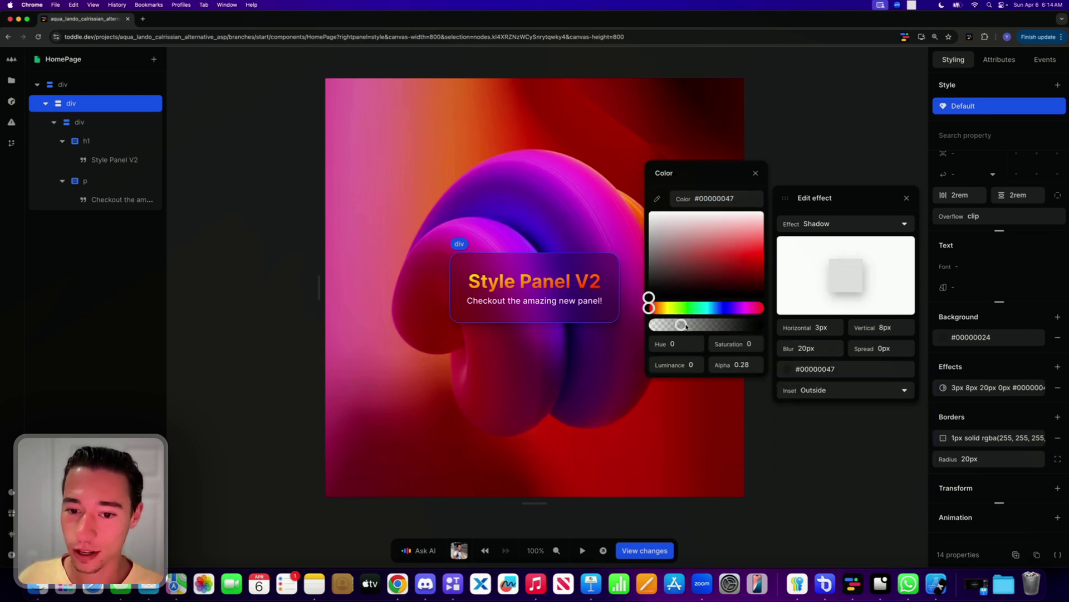
click(755, 172)
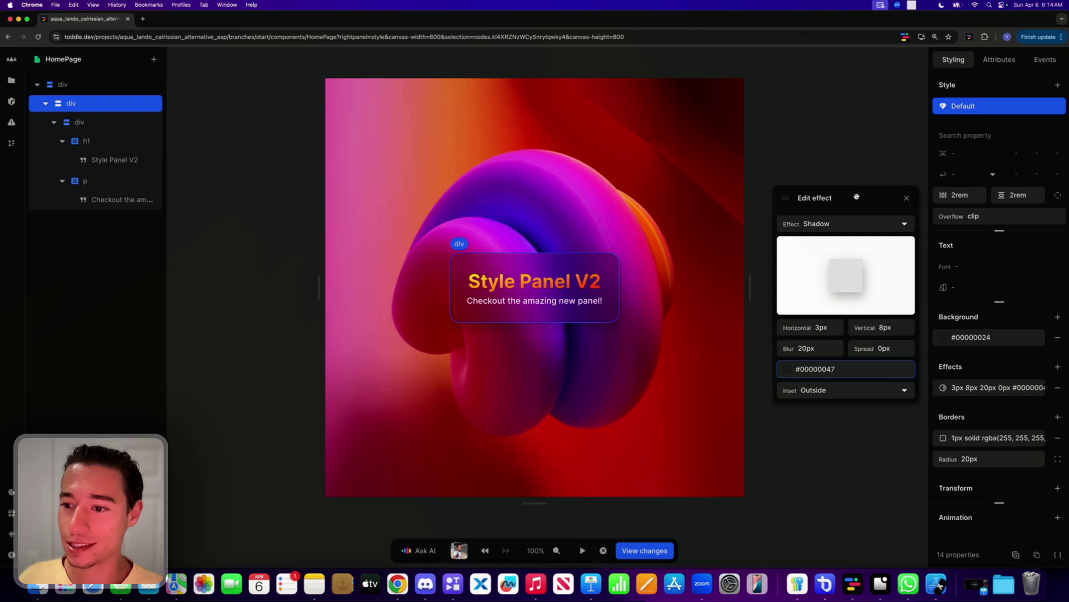
click(907, 198)
click(886, 208)
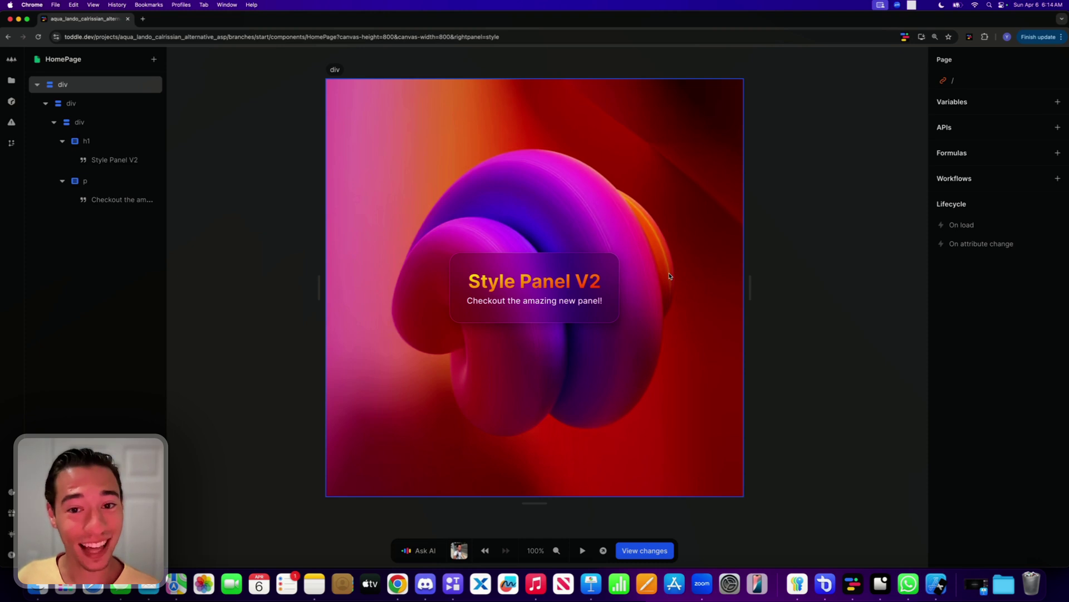
click(616, 267)
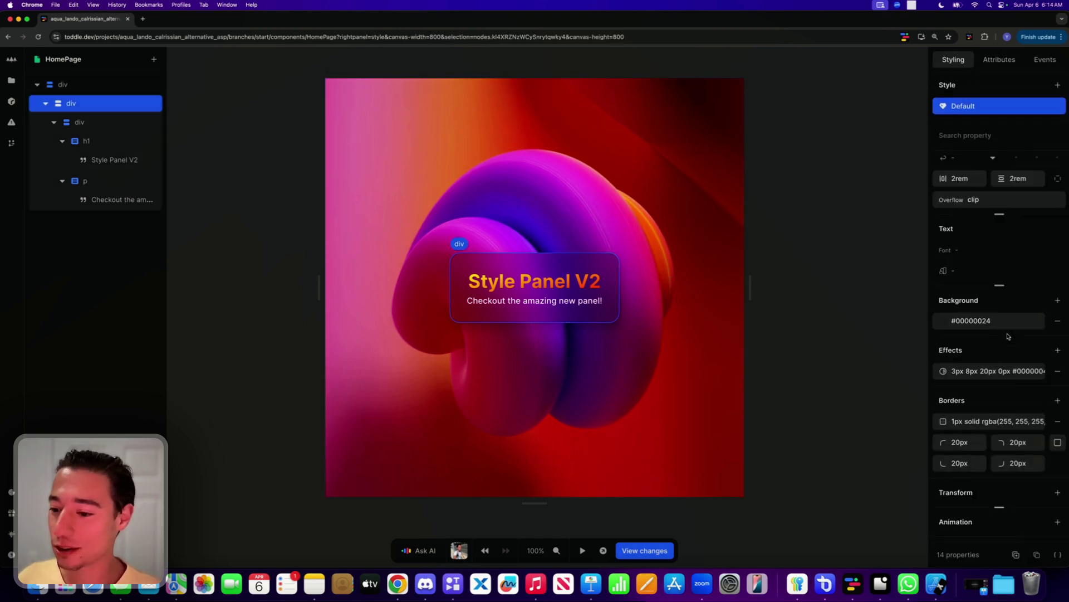
scroll(1008, 336, down, 3)
scroll(999, 429, up, 8)
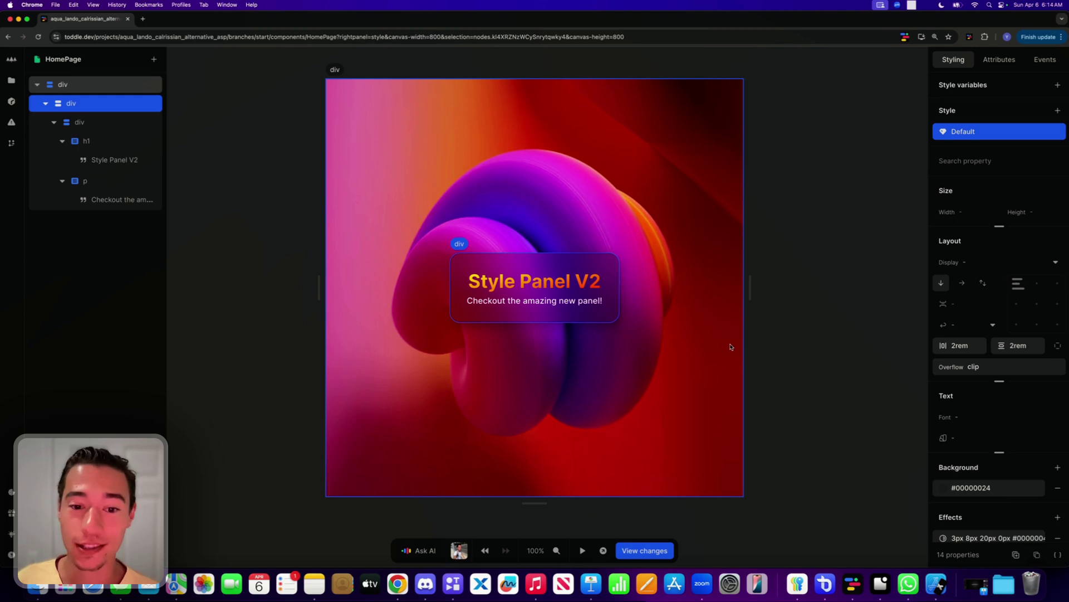
click(839, 197)
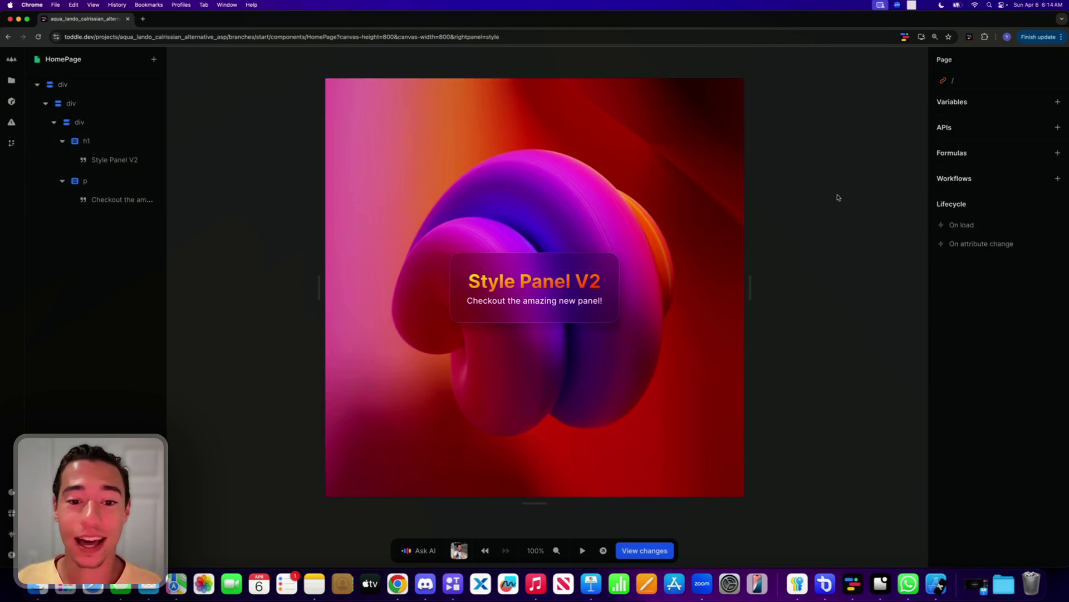
Select the card div, add an animation to it and go through the introductory hints to the end.
click(617, 268)
click(615, 268)
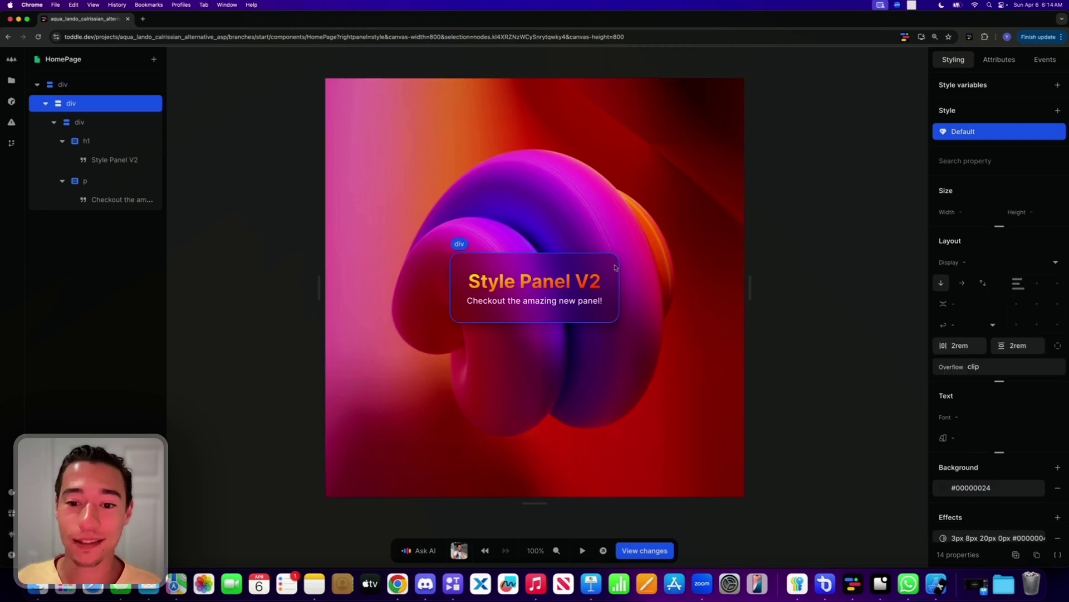
scroll(993, 242, down, 4)
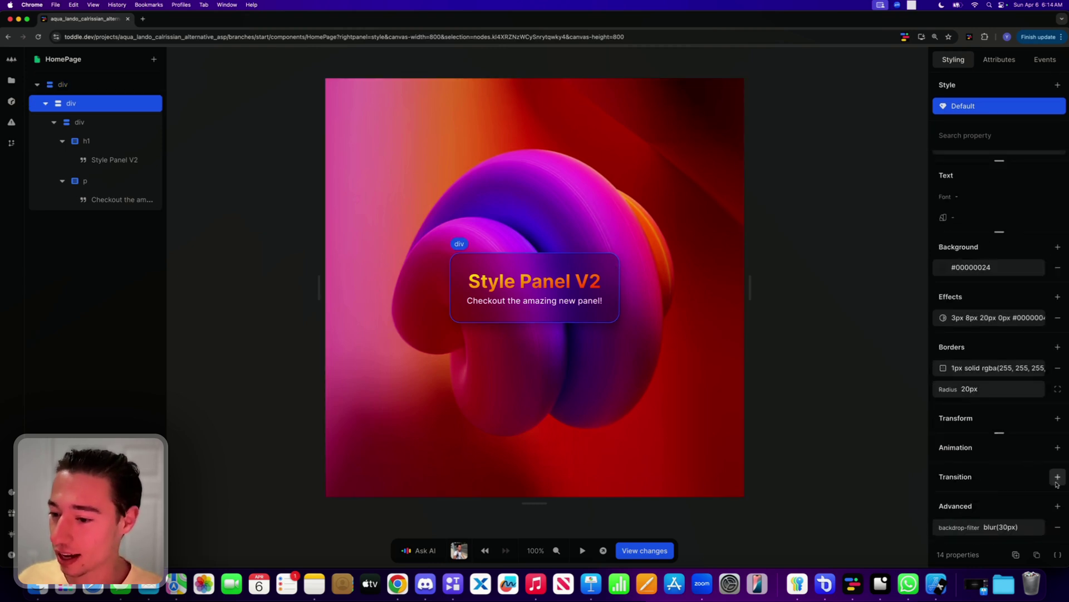
click(1057, 449)
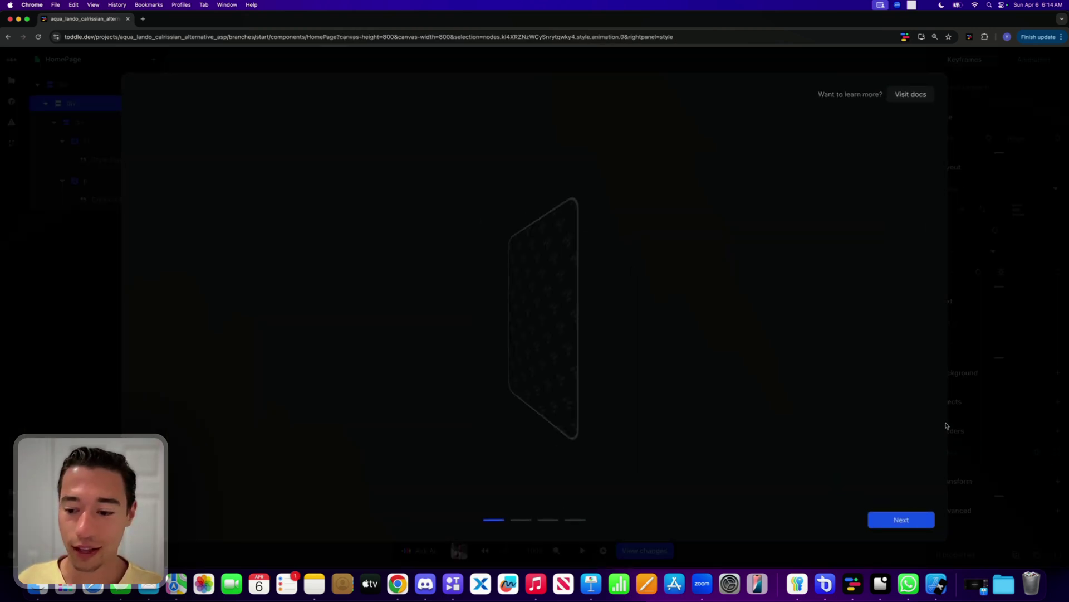
click(898, 521)
click(901, 520)
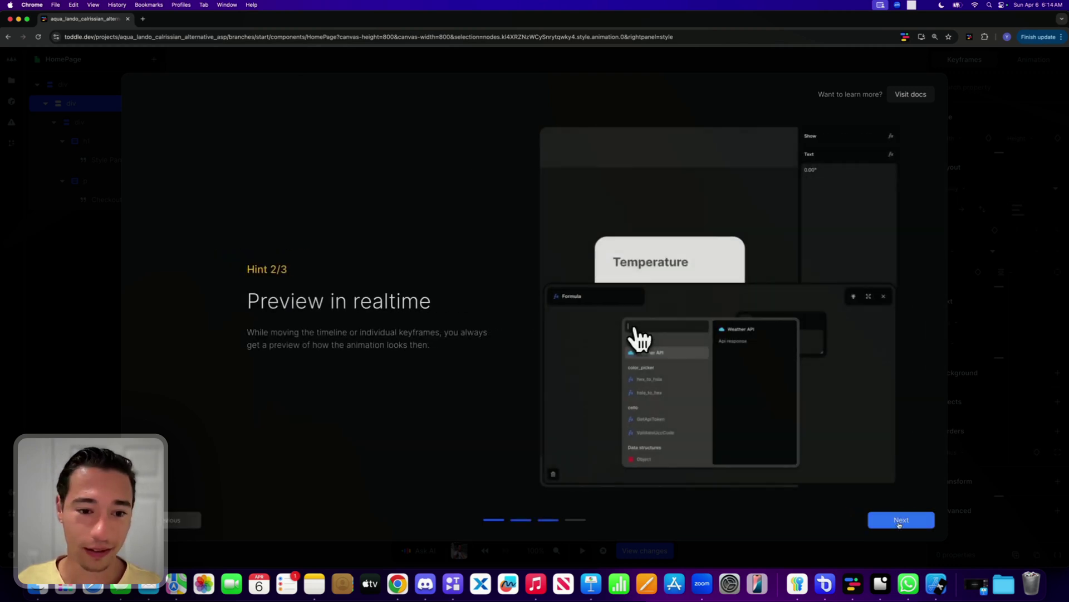
click(899, 521)
click(899, 521)
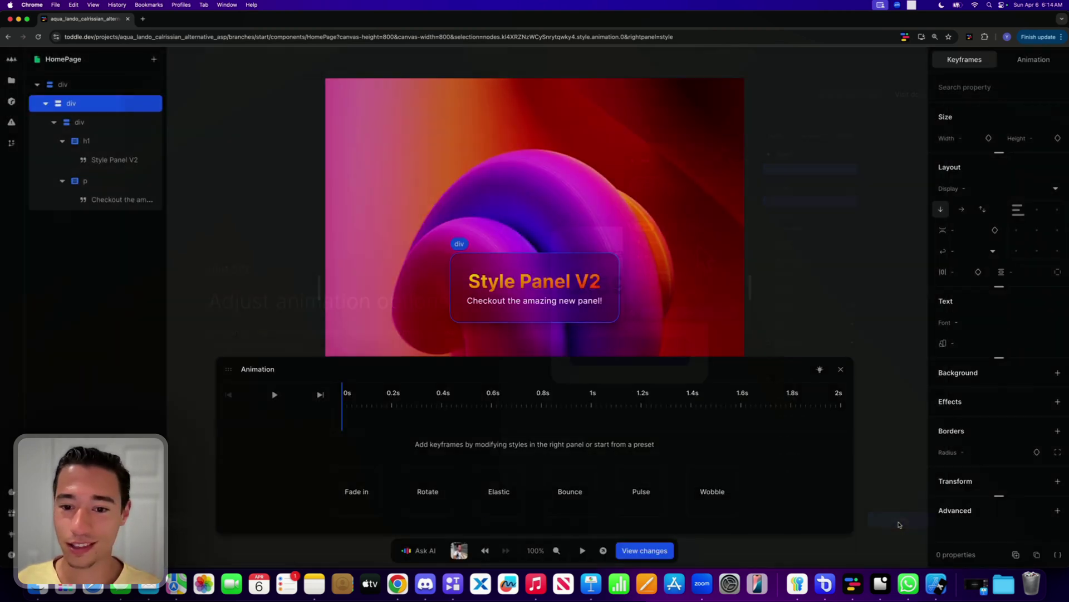
Try the Elastic preset on the card's animation, play it in the timeline and reload the page to preview it.
click(502, 499)
click(275, 476)
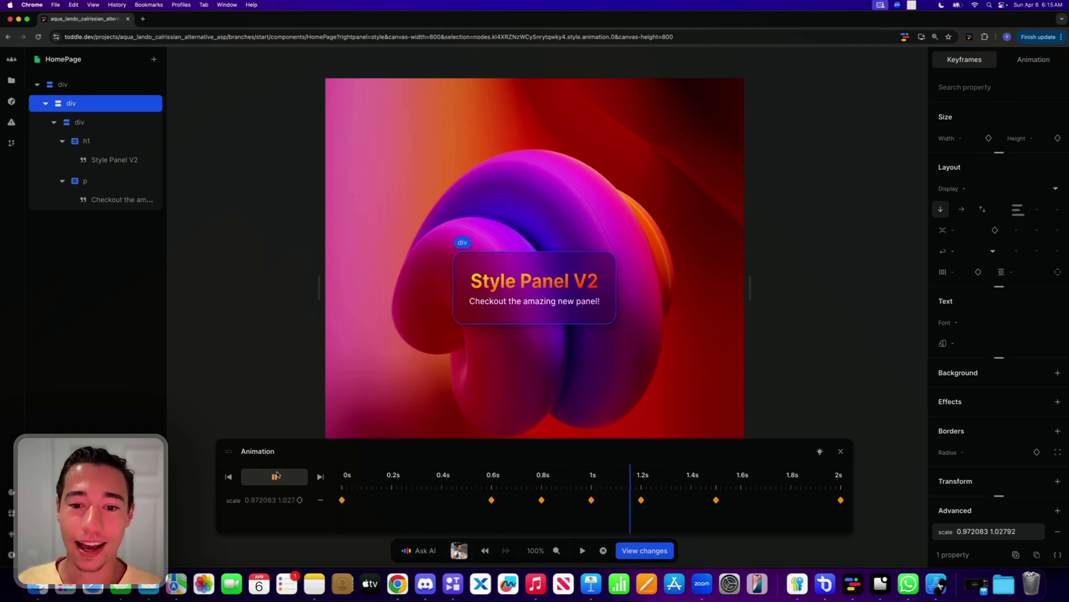
click(275, 476)
click(275, 475)
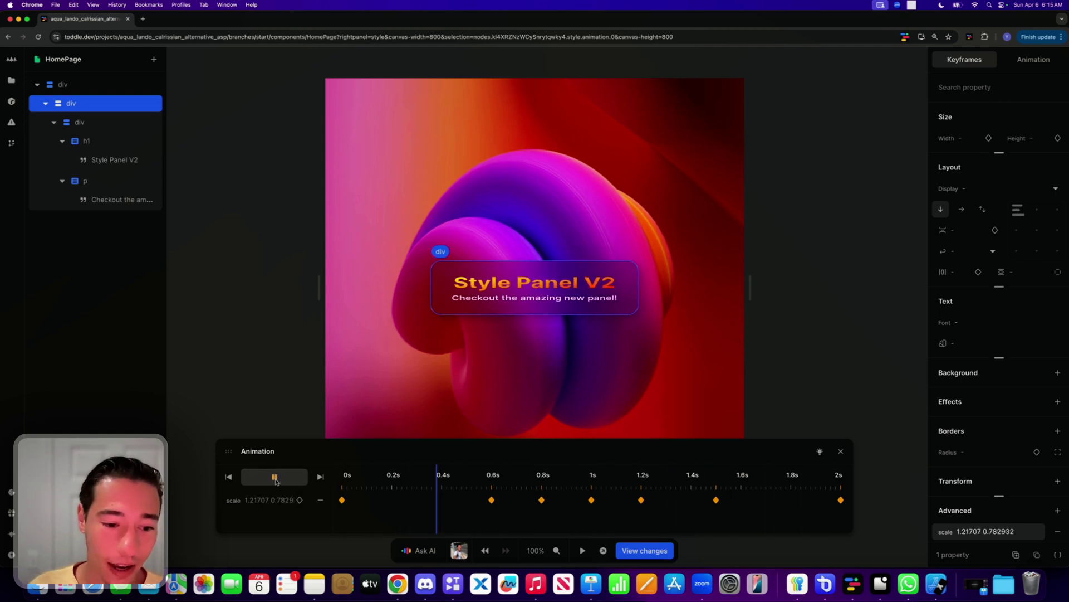
click(841, 451)
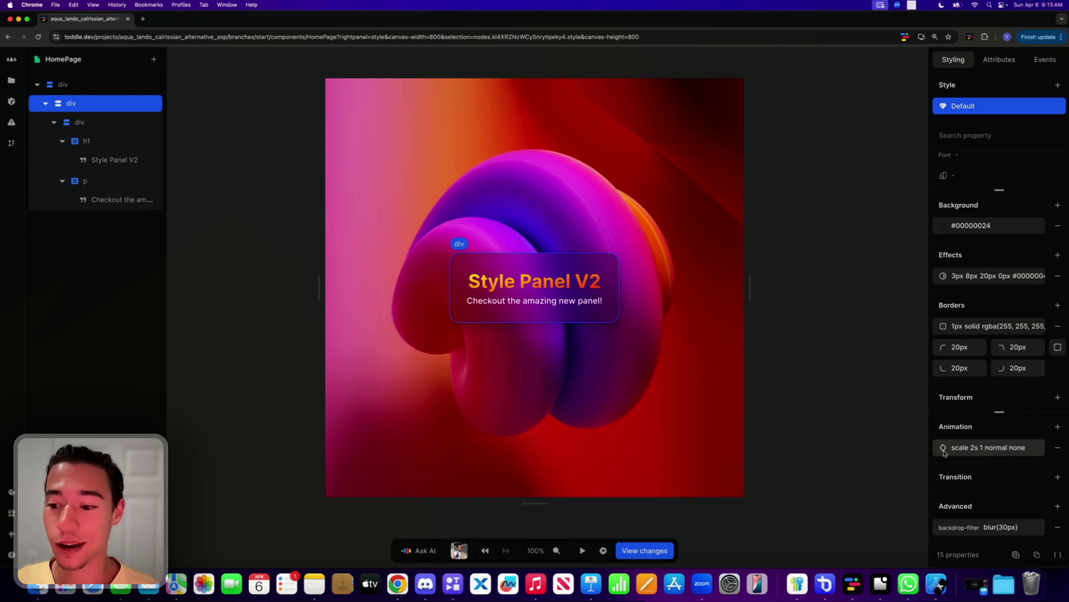
click(37, 36)
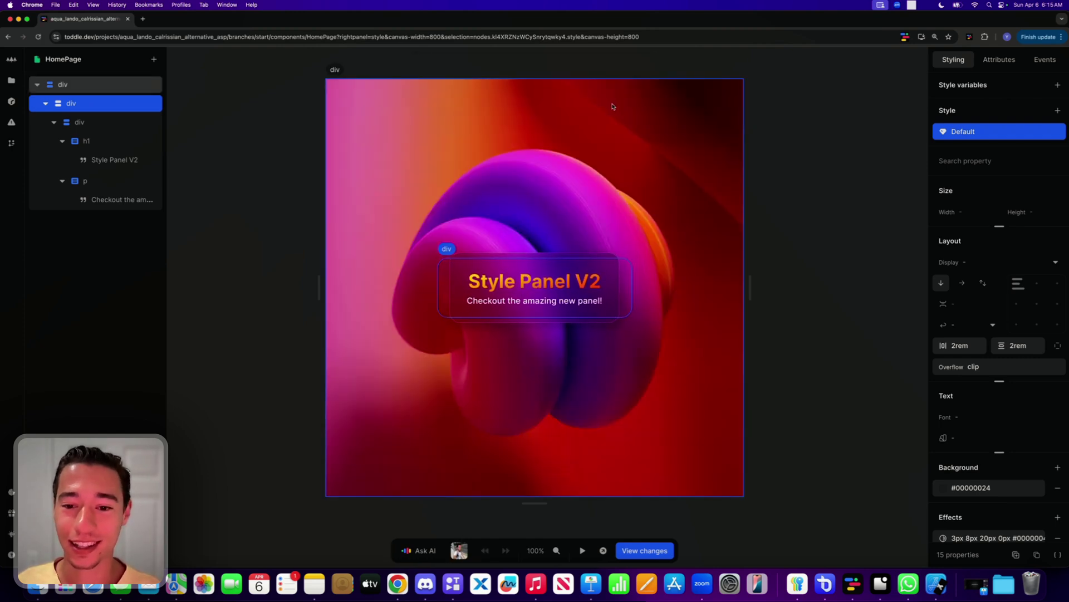
Replace the card's scale animation with the Wobble preset and reload the page to preview it.
scroll(1013, 304, down, 5)
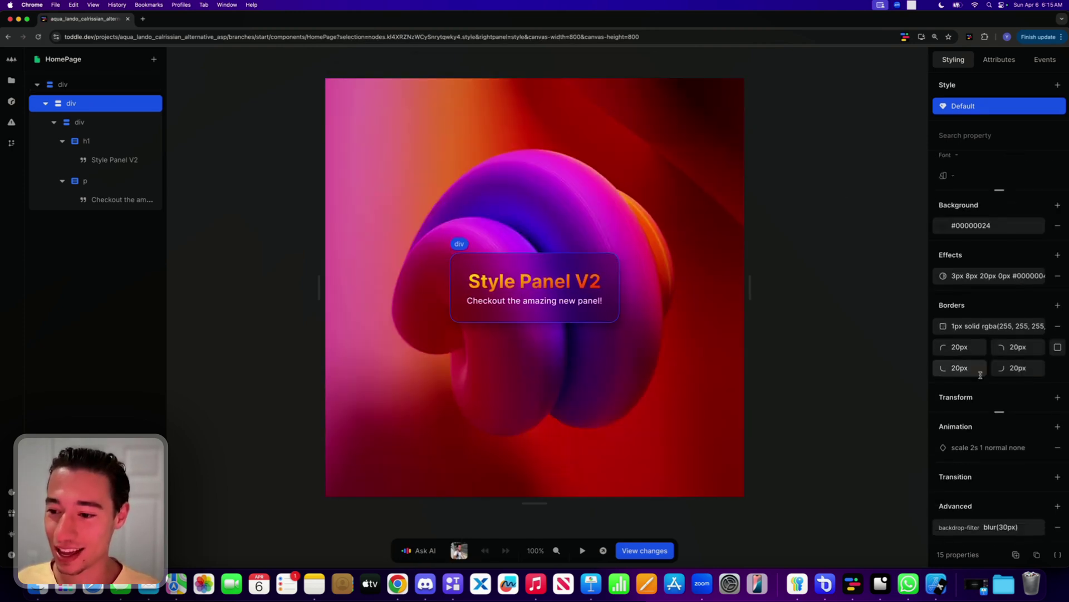
click(954, 448)
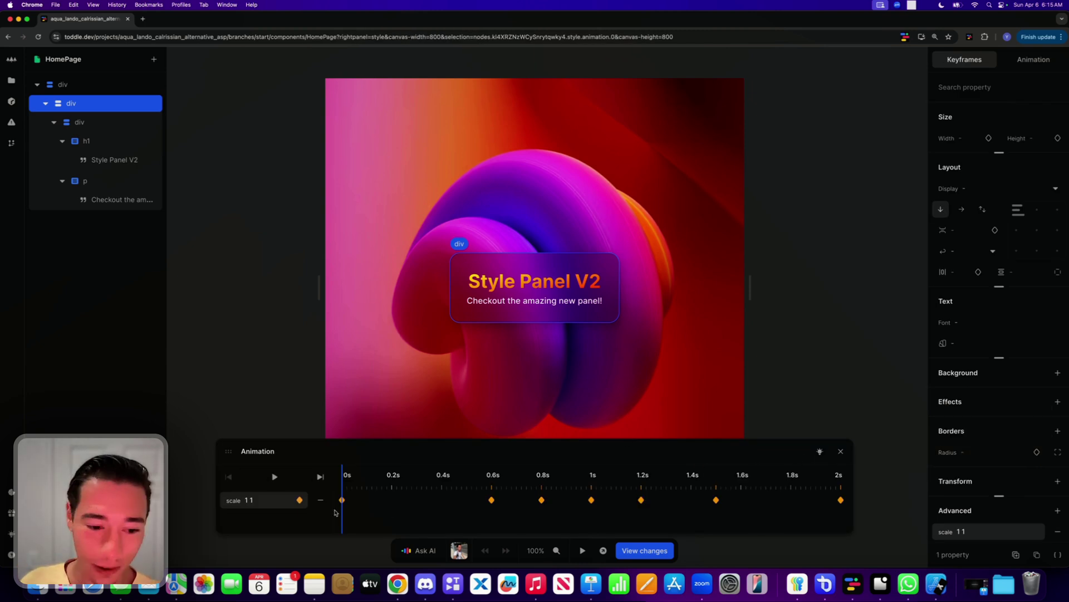
click(321, 499)
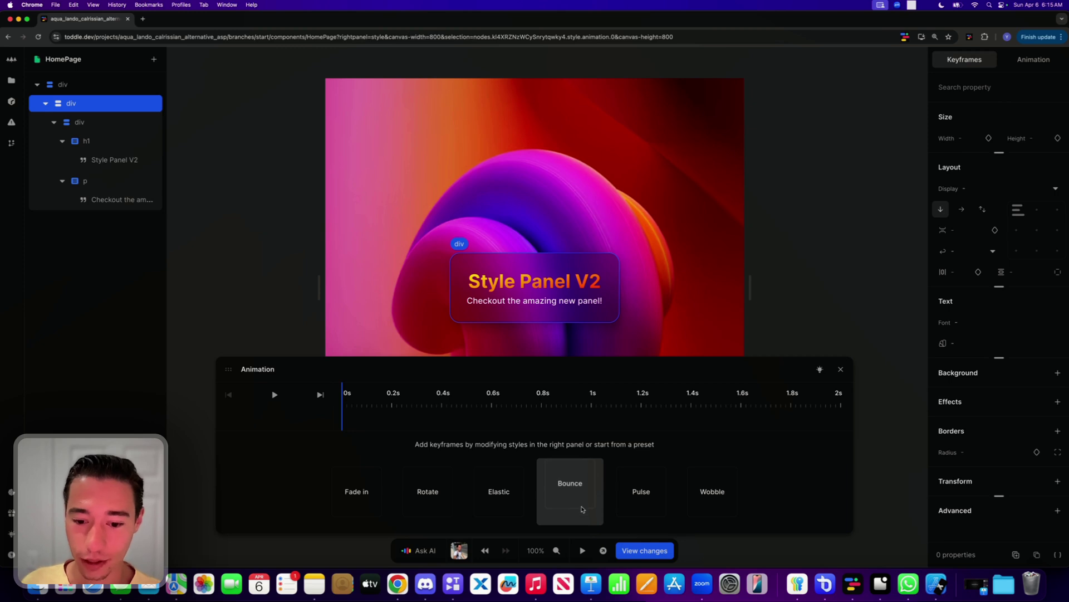
click(712, 515)
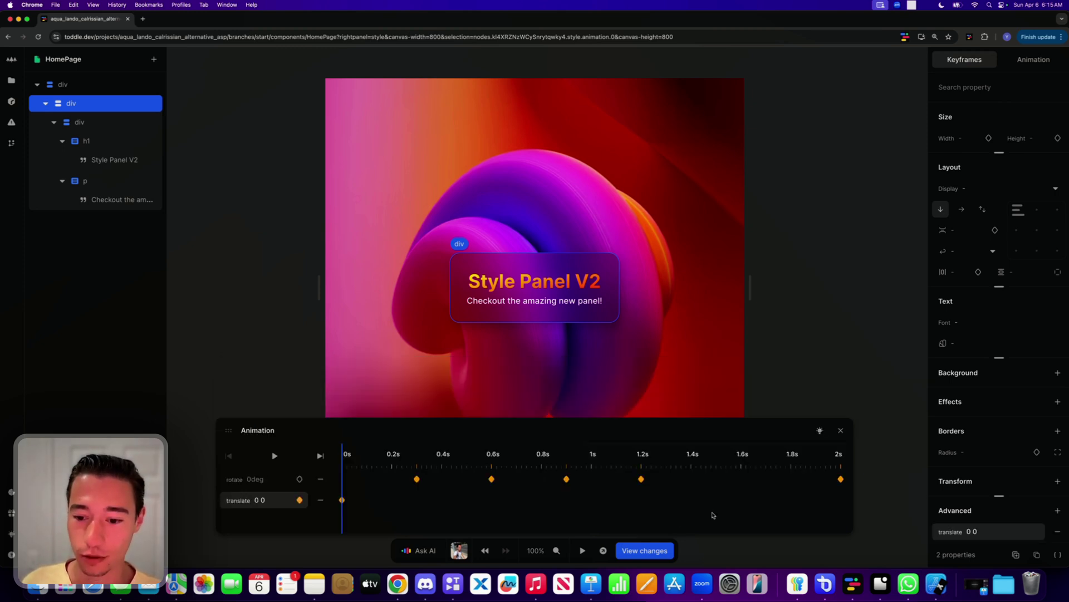
click(842, 429)
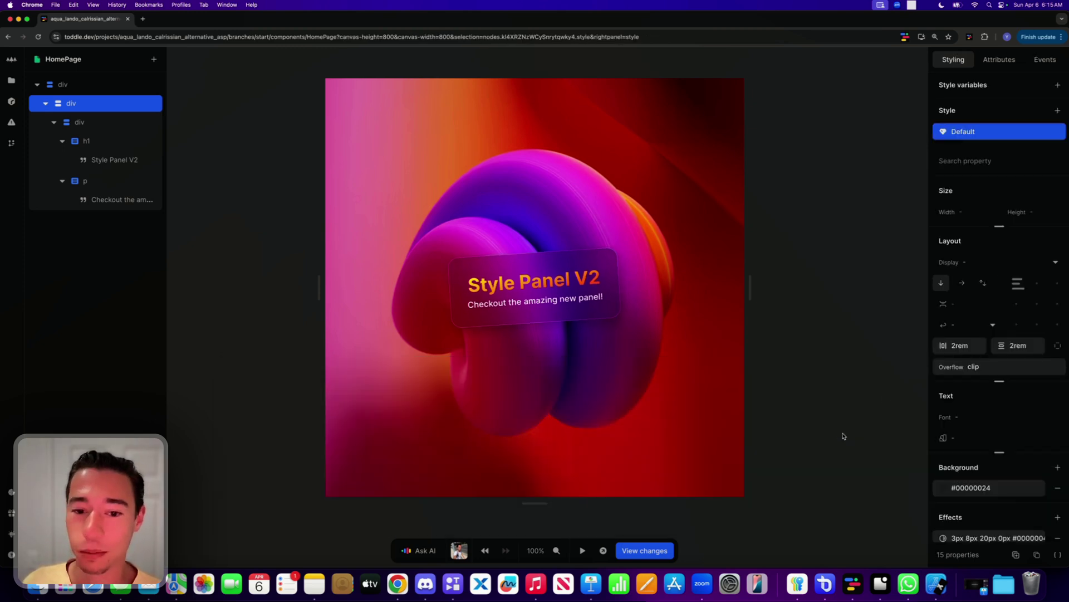
click(38, 38)
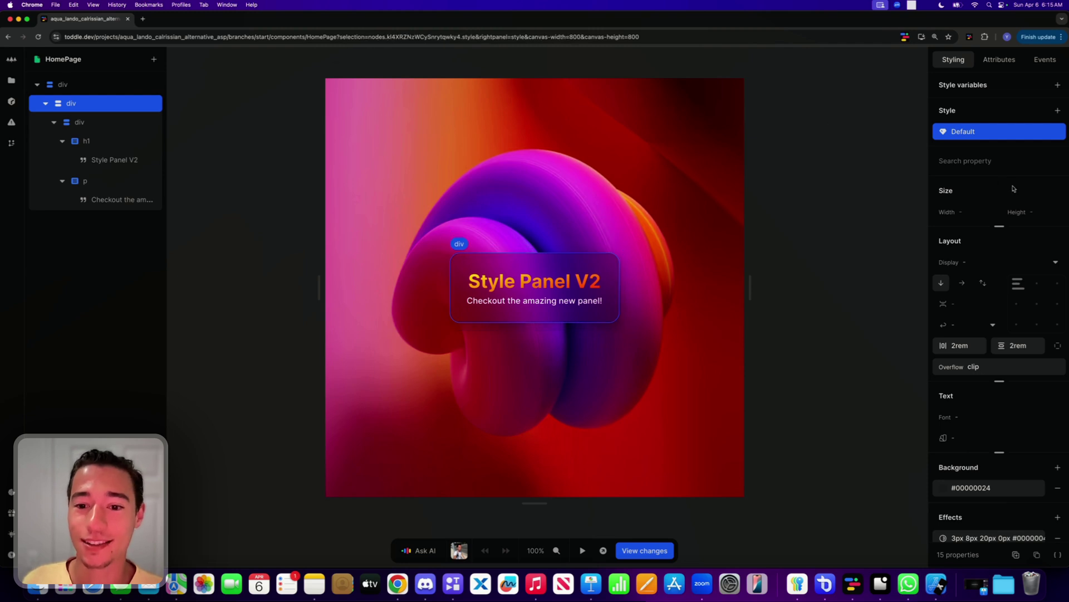
Examine the rotate and translate tracks in the card's animation timeline, then close it.
scroll(984, 282, down, 5)
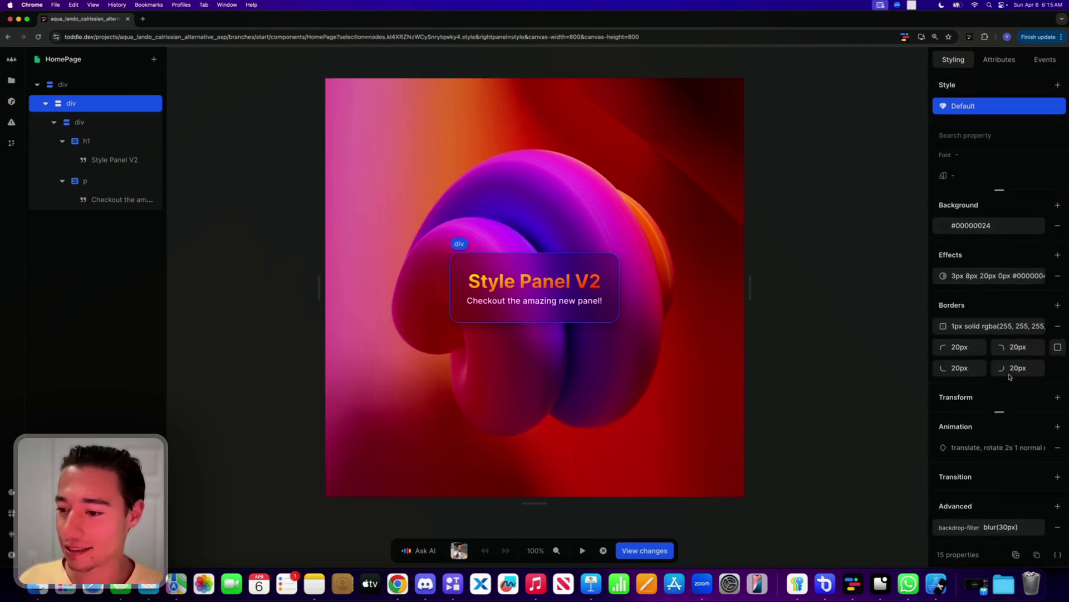
click(994, 447)
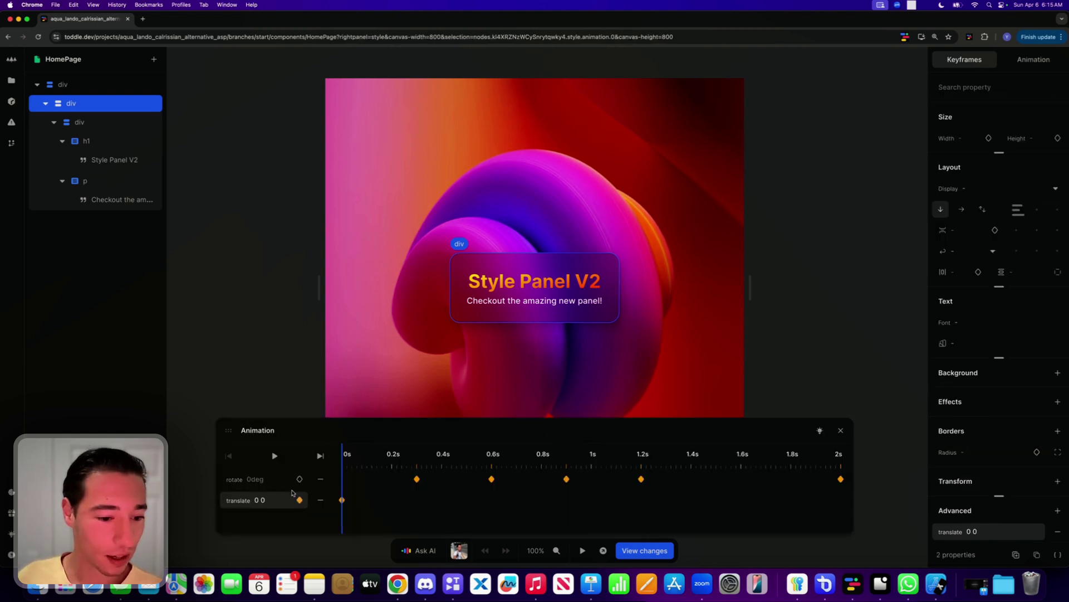
click(277, 505)
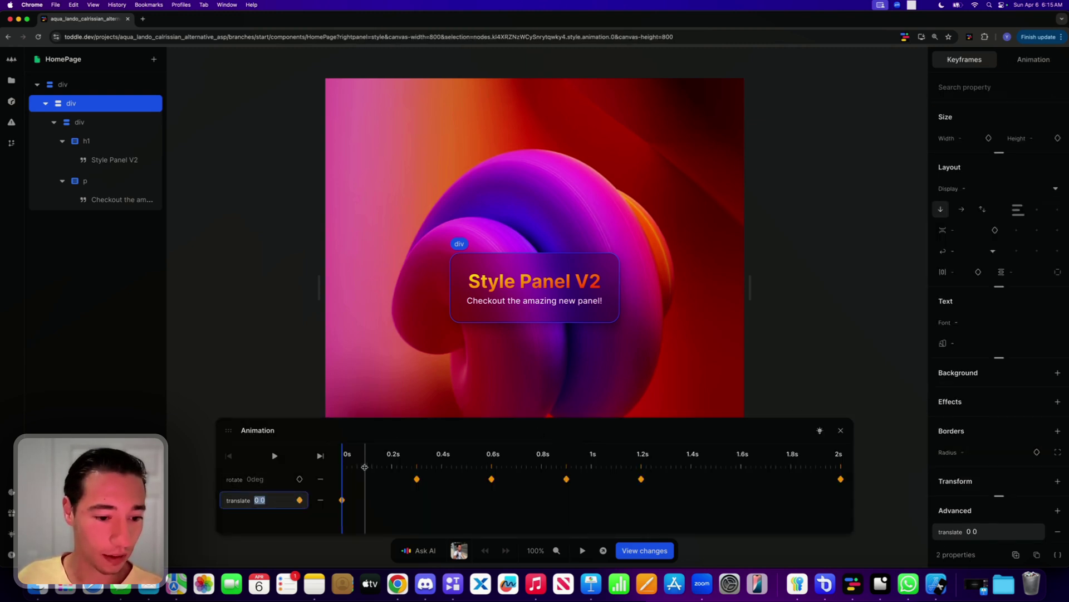
click(841, 431)
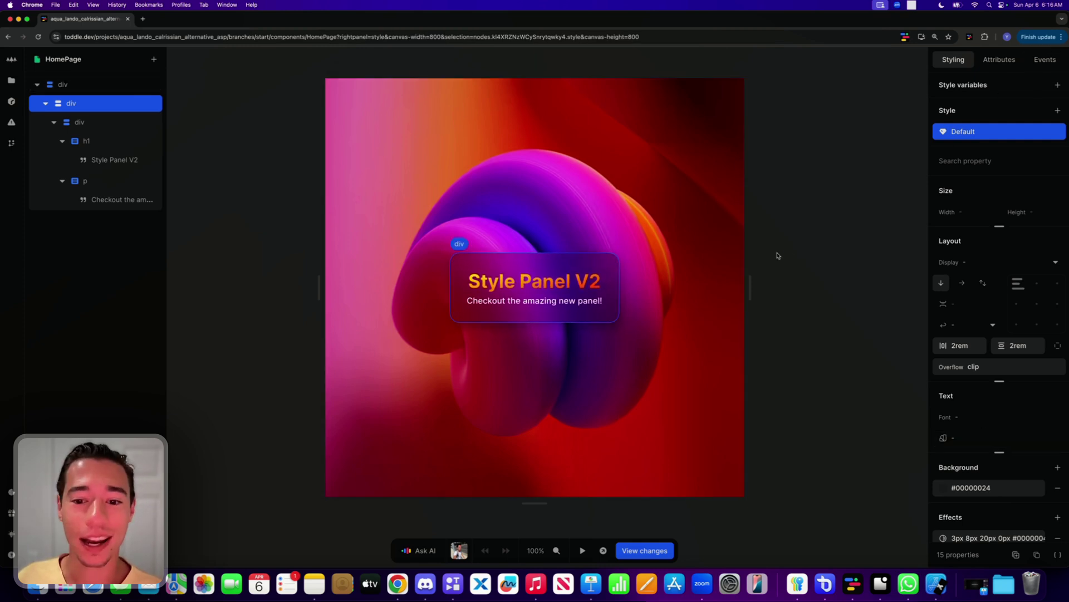
View the card div's attributes, reload the page to replay the animation and return to its styling.
click(822, 247)
click(606, 275)
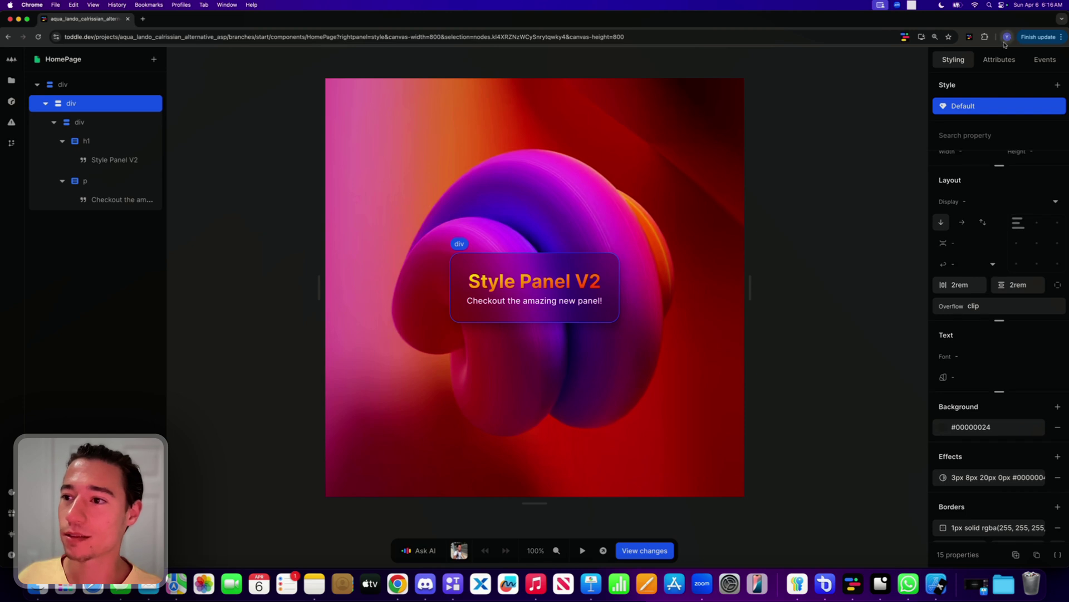
click(999, 59)
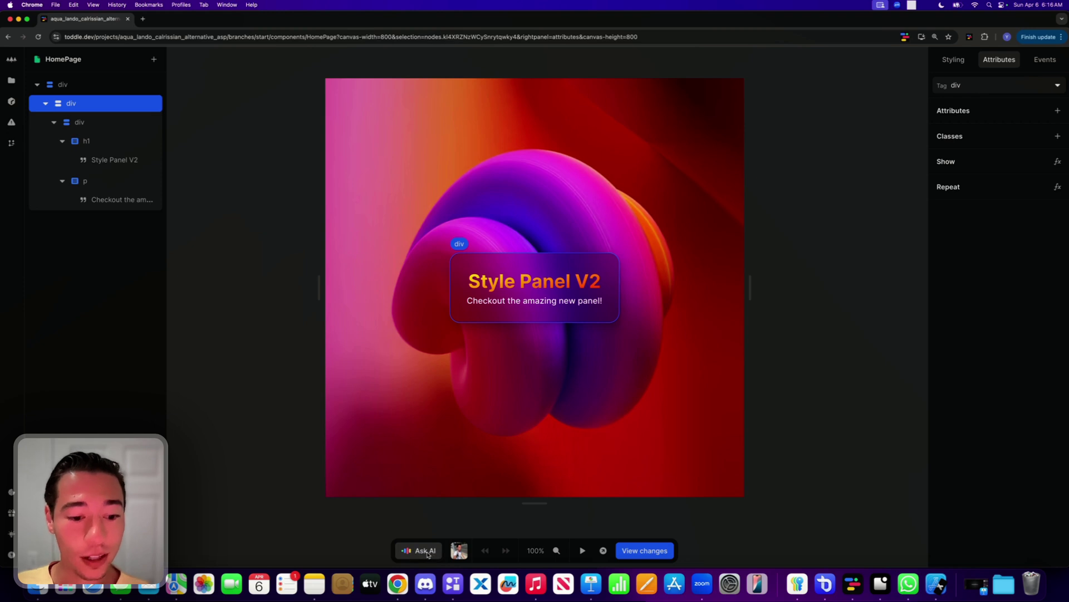
click(38, 38)
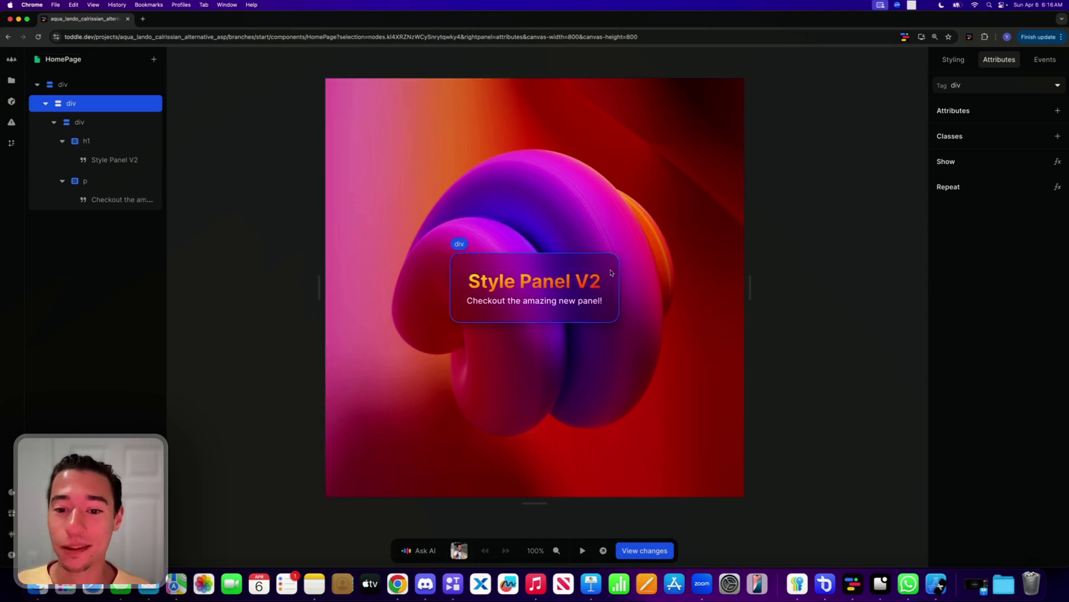
click(953, 59)
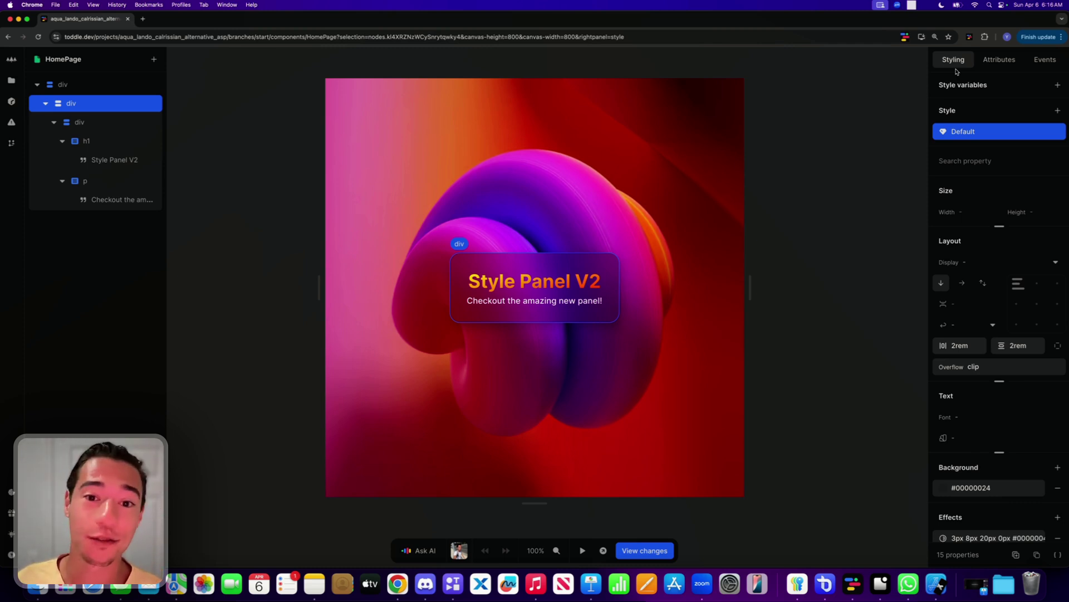
Inspect the rotate keyframes in the card's animation timeline, shift the 0.9 s one to about 0.92 s, and close the timeline.
scroll(969, 241, down, 5)
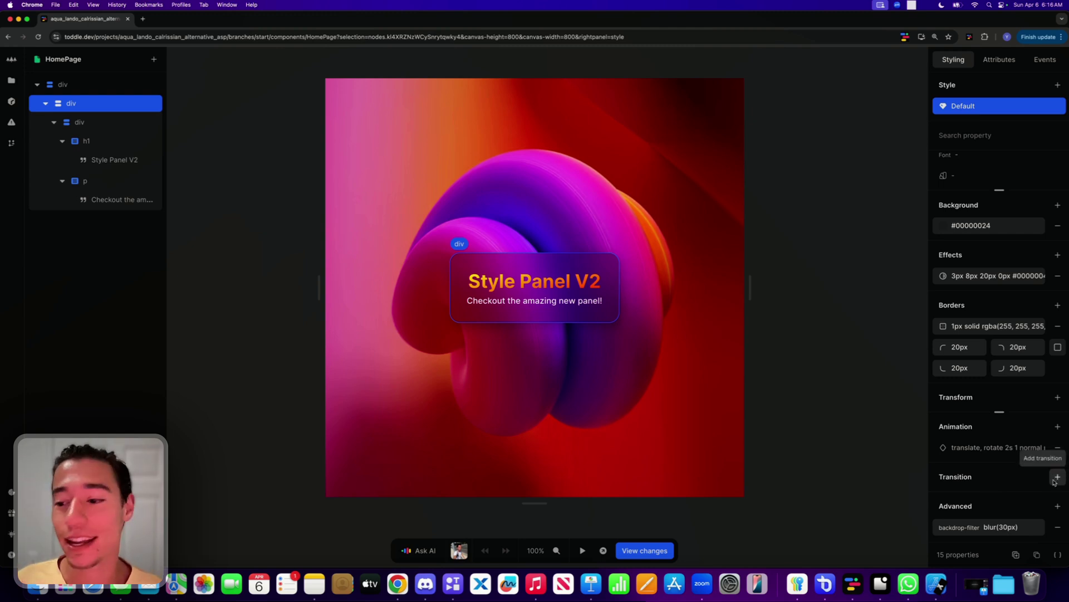
click(991, 447)
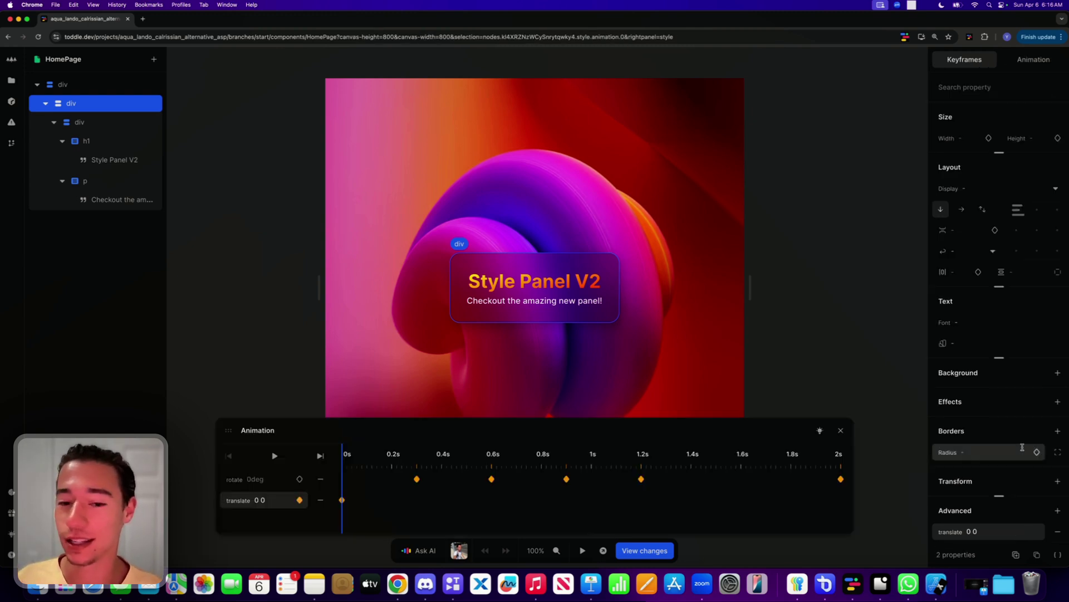
click(272, 460)
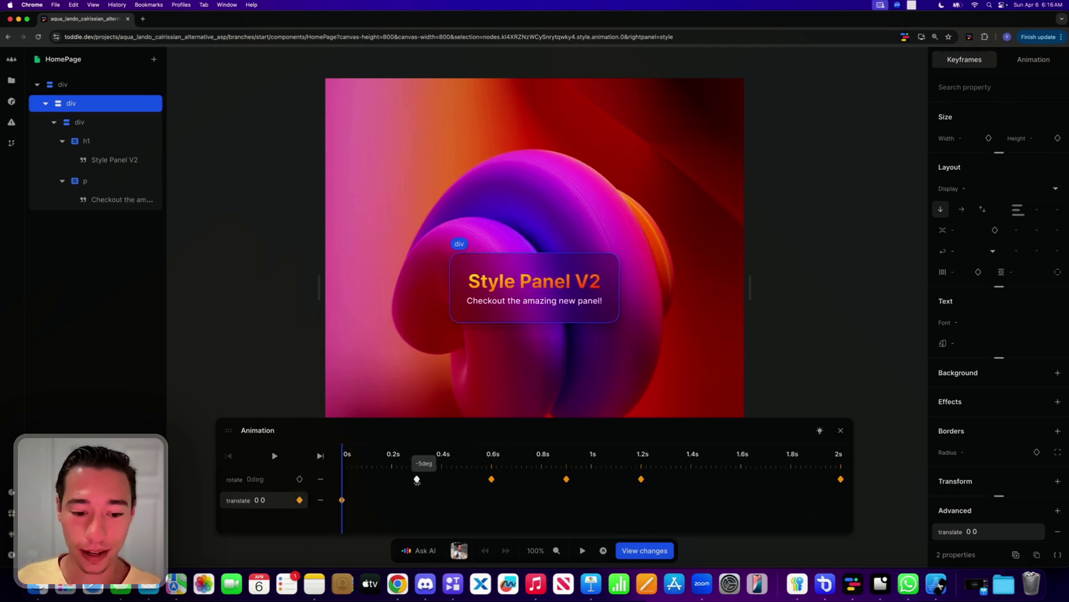
click(417, 479)
click(492, 480)
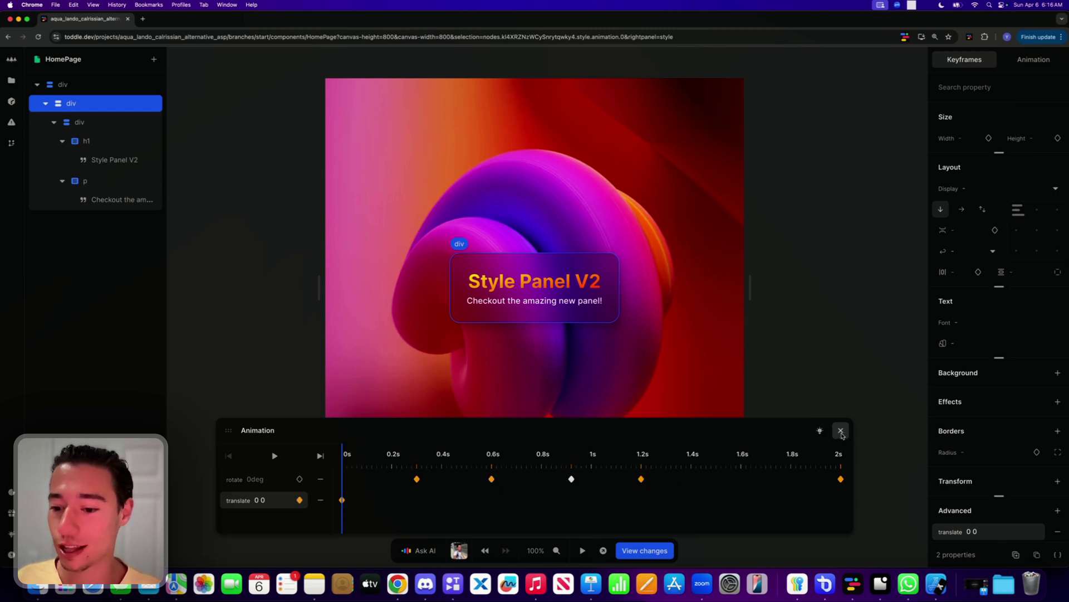
click(840, 430)
Select the root div, deselect it, then reselect the card div and look over its styling properties.
click(538, 368)
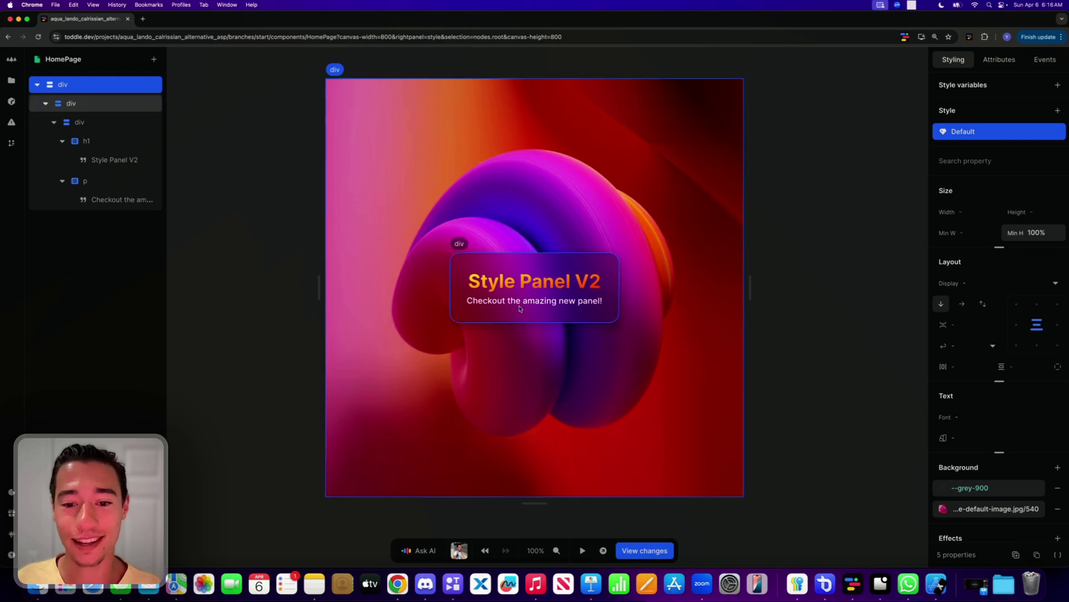
click(819, 326)
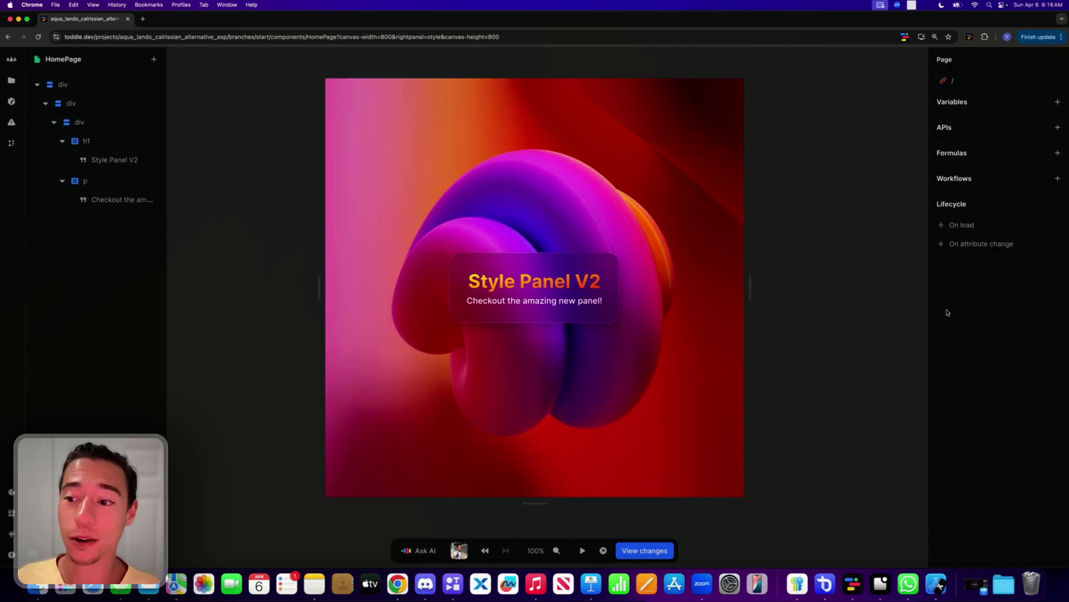
click(596, 266)
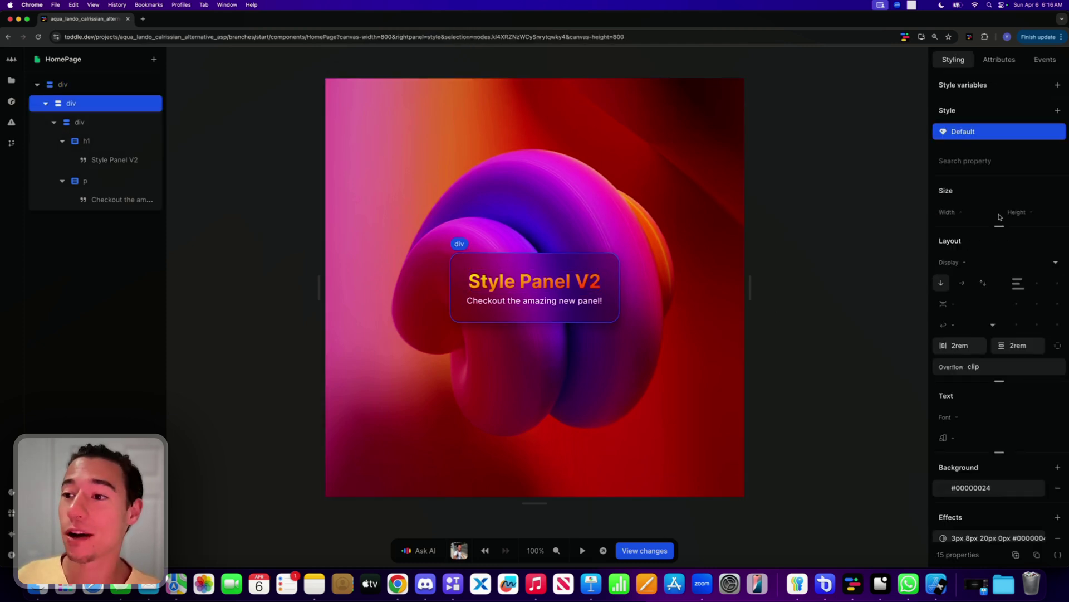
scroll(1000, 217, down, 8)
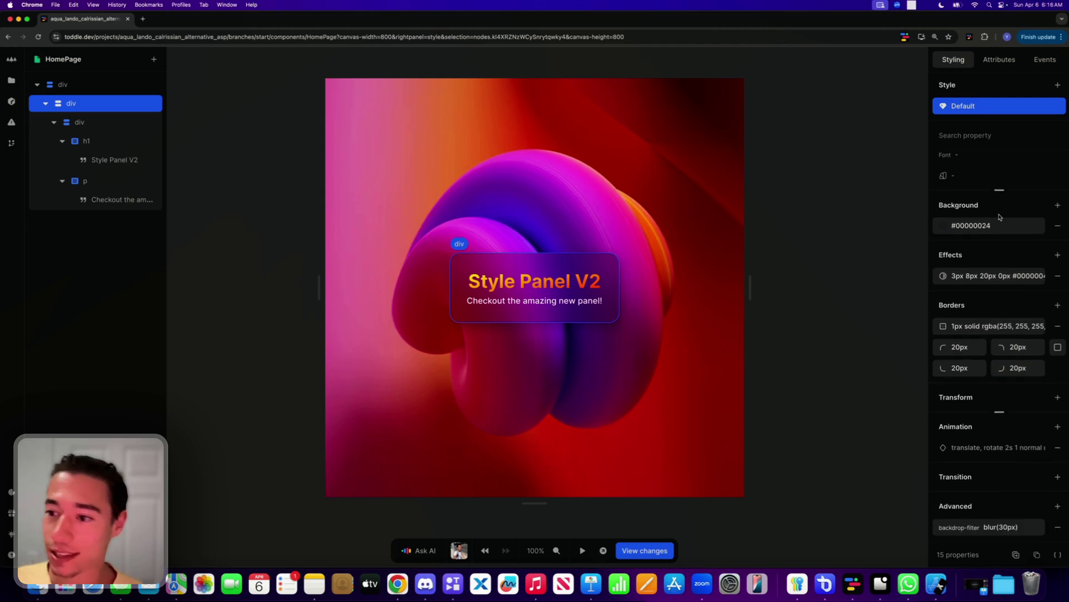
Search the card's style properties for backdrop-filter, then clear the search and browse the list of available properties.
click(963, 136)
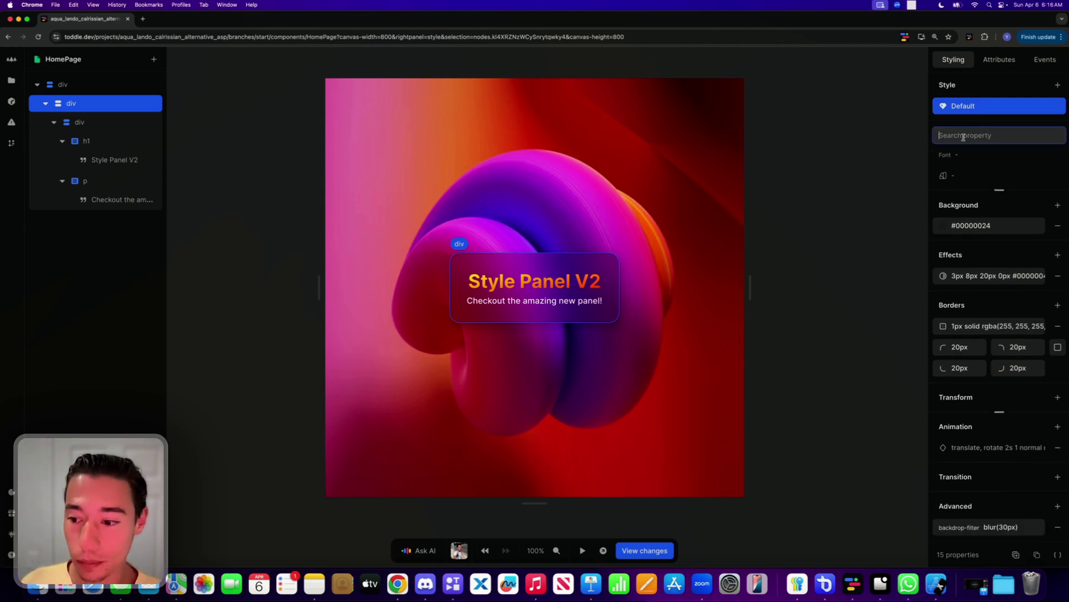
text(backdrop-filter)
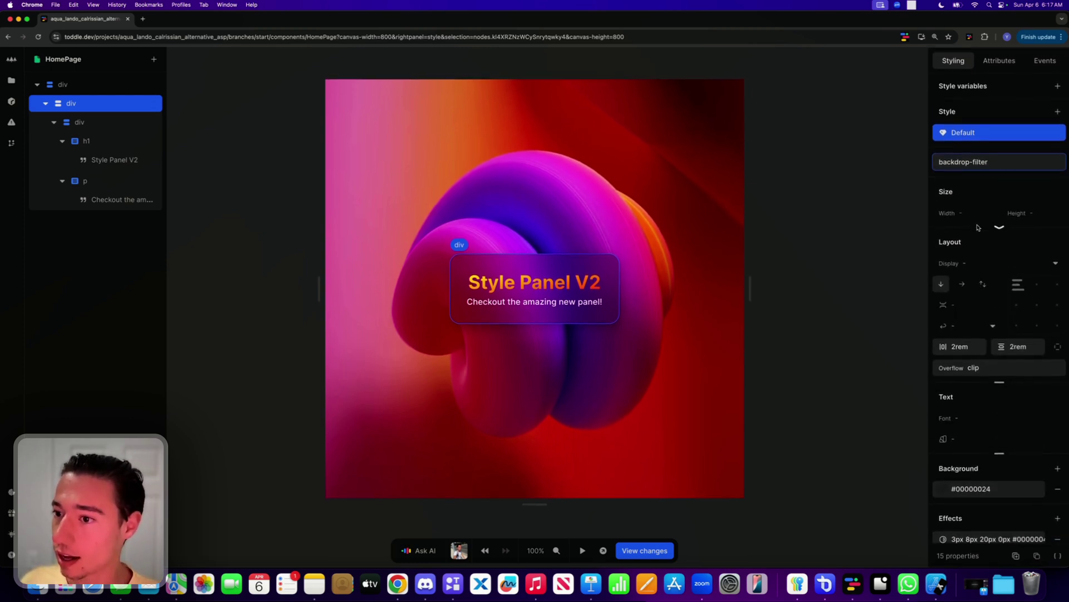
key(BackSpace)
key(BackSpace)
key(BackSpace)
key(BackSpace)
key(BackSpace)
key(BackSpace)
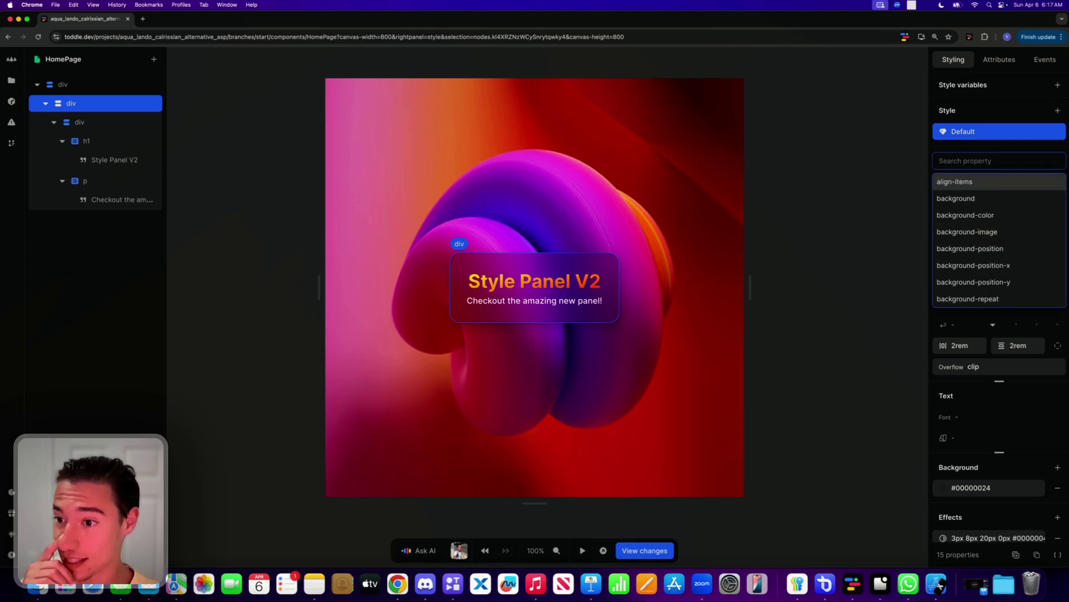
scroll(1017, 261, down, 2)
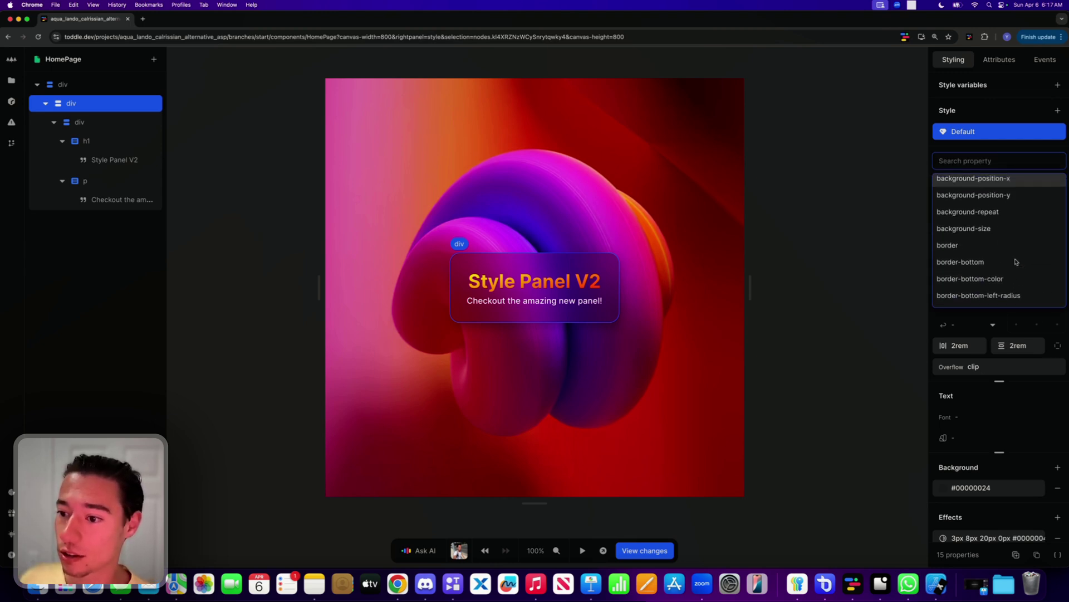
Search the card div's style properties for filter, clear the search, and browse the full list of available properties.
scroll(1017, 261, up, 2)
text(filteer)
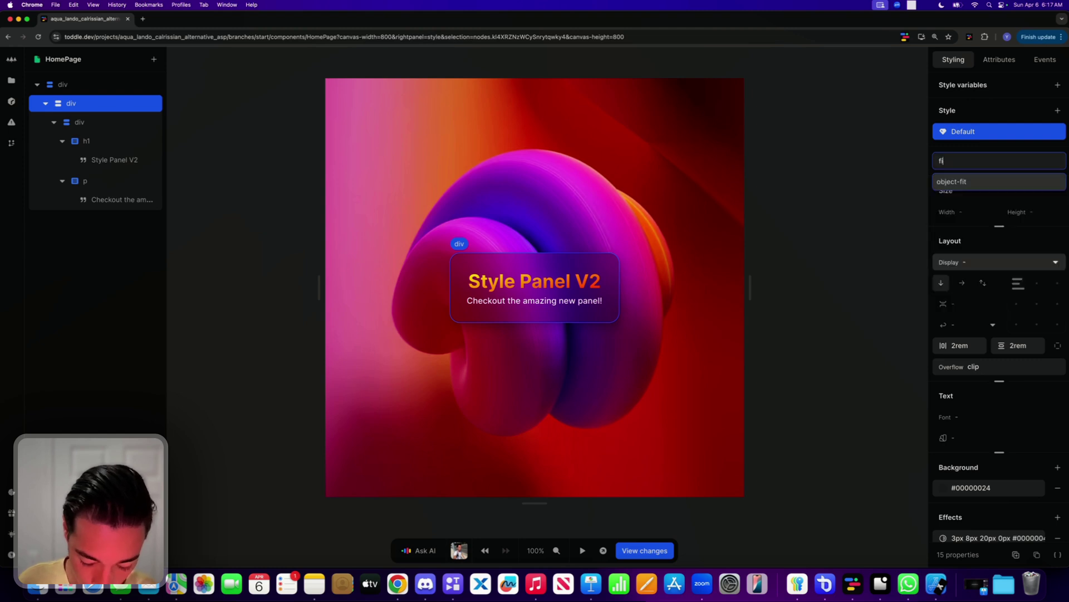
key(BackSpace)
key(BackSpace)
key(BackSpace)
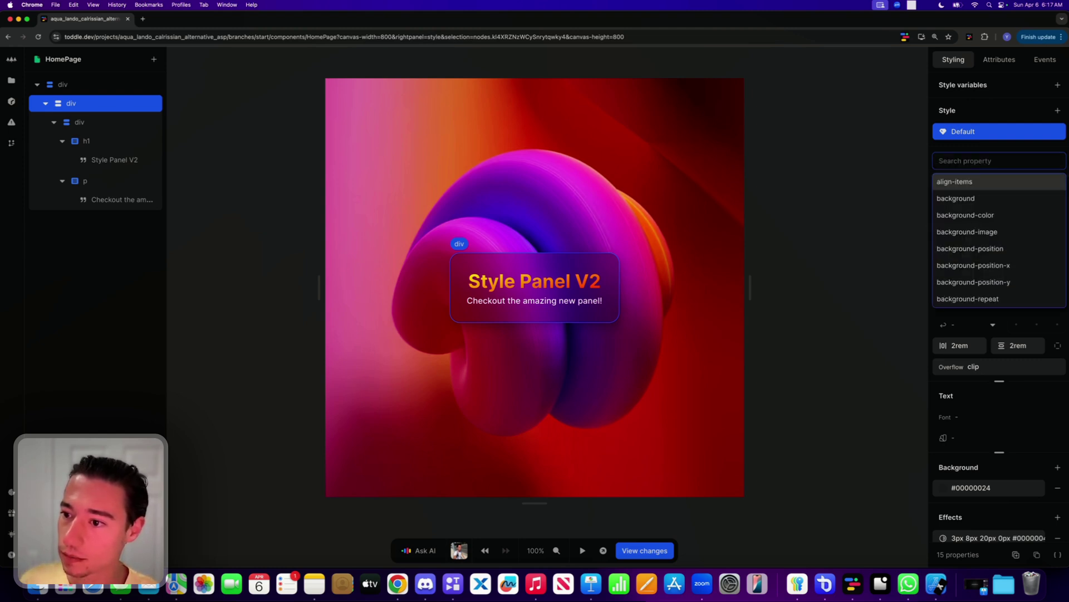
scroll(1031, 255, down, 10)
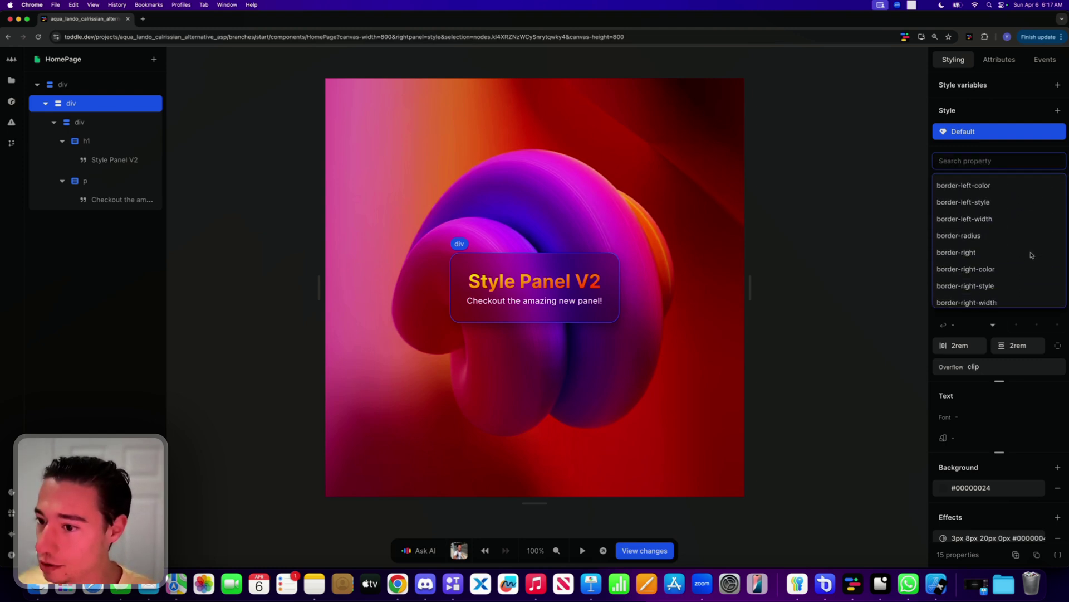
scroll(1031, 255, down, 5)
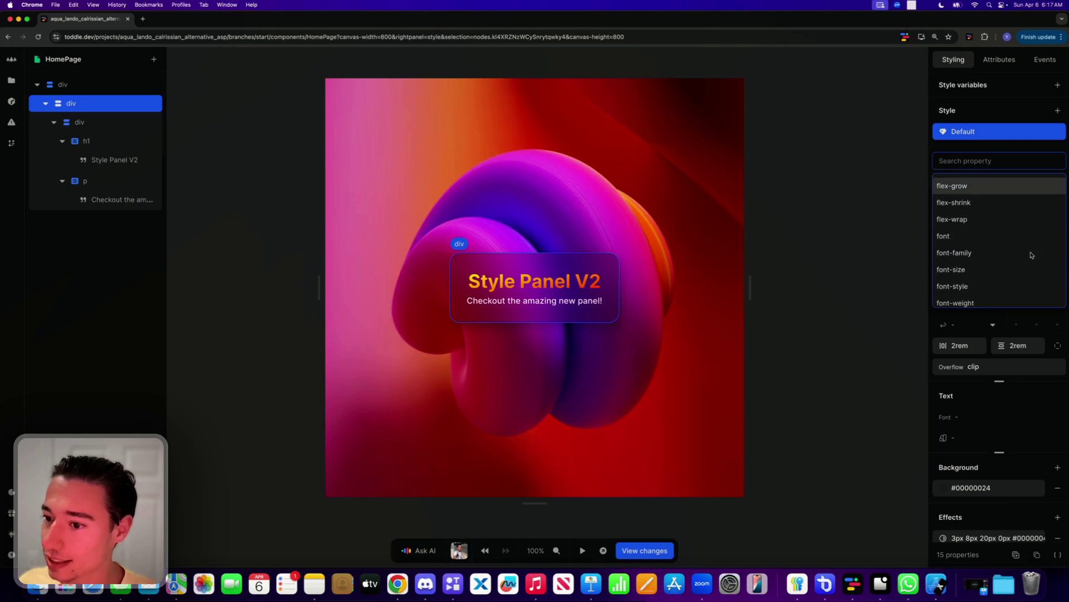
scroll(1032, 255, down, 7)
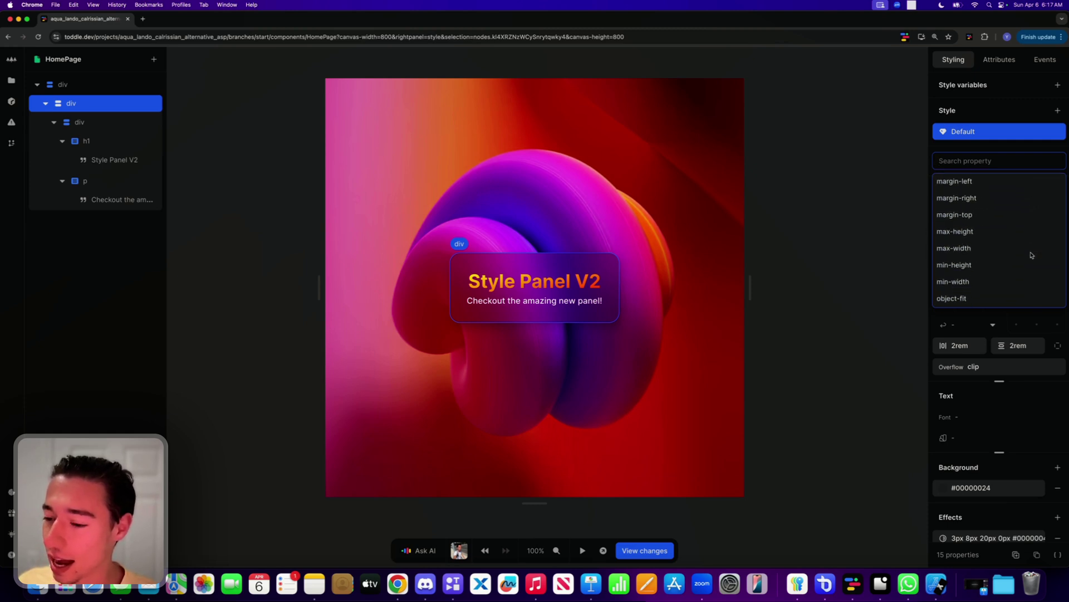
scroll(1025, 245, down, 3)
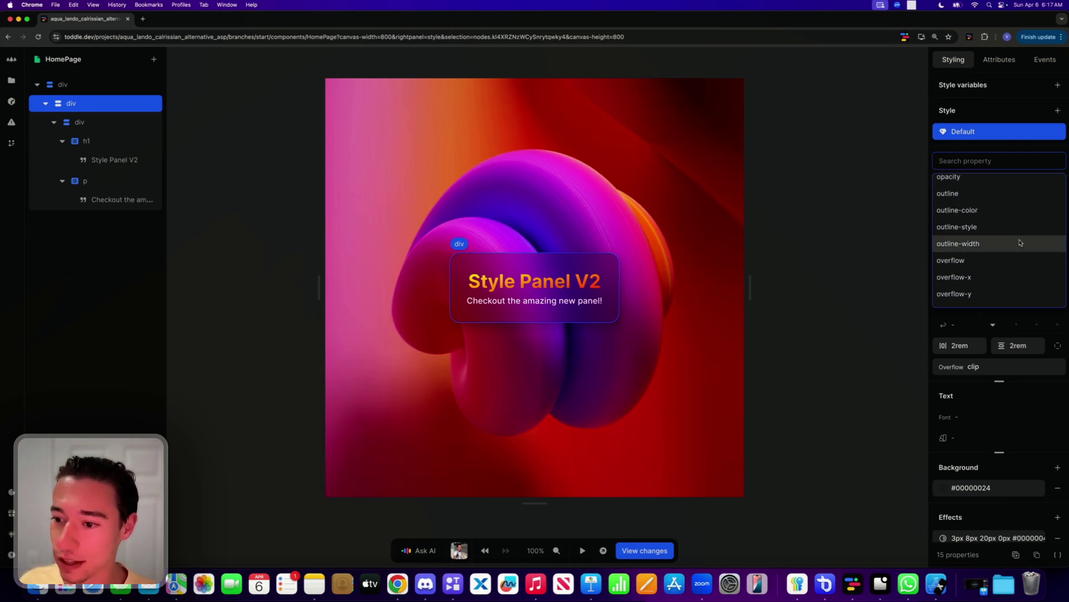
Try adding a text-shadow effect to the card div, close its settings and undo the addition.
text(text)
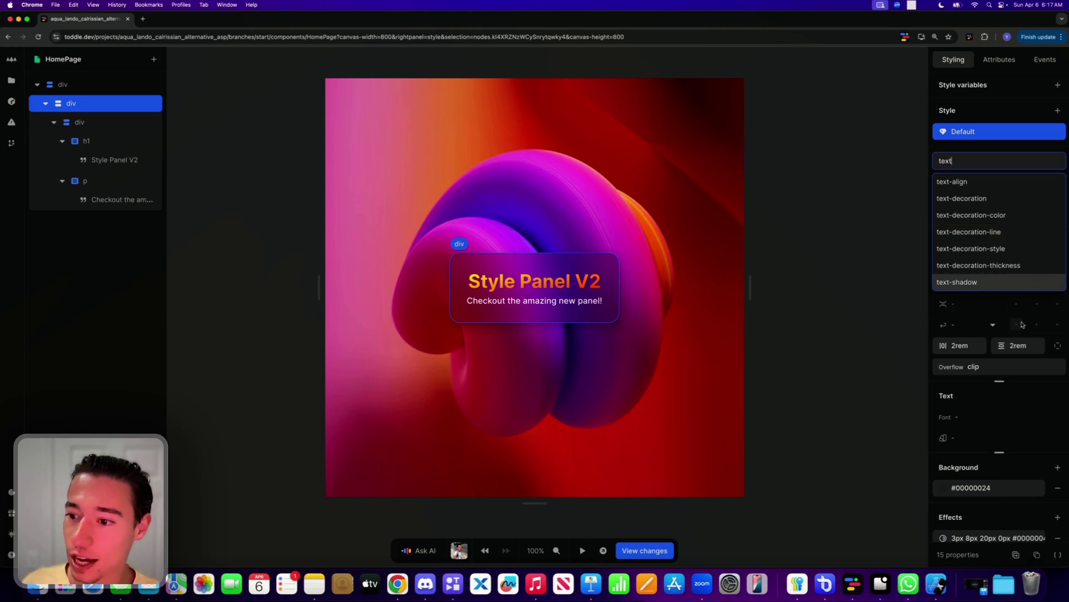
click(994, 282)
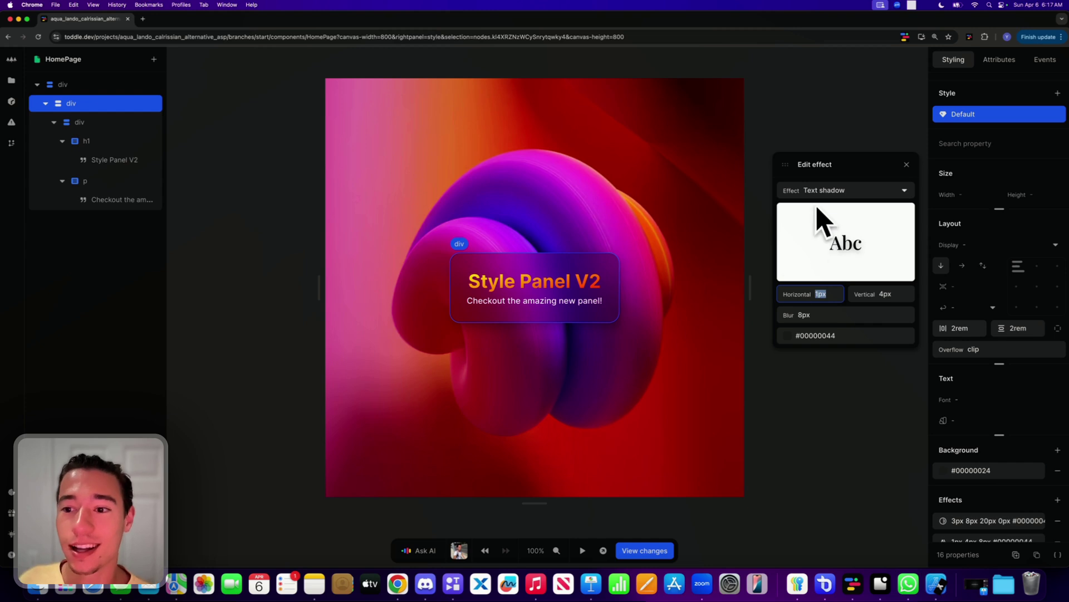
click(909, 165)
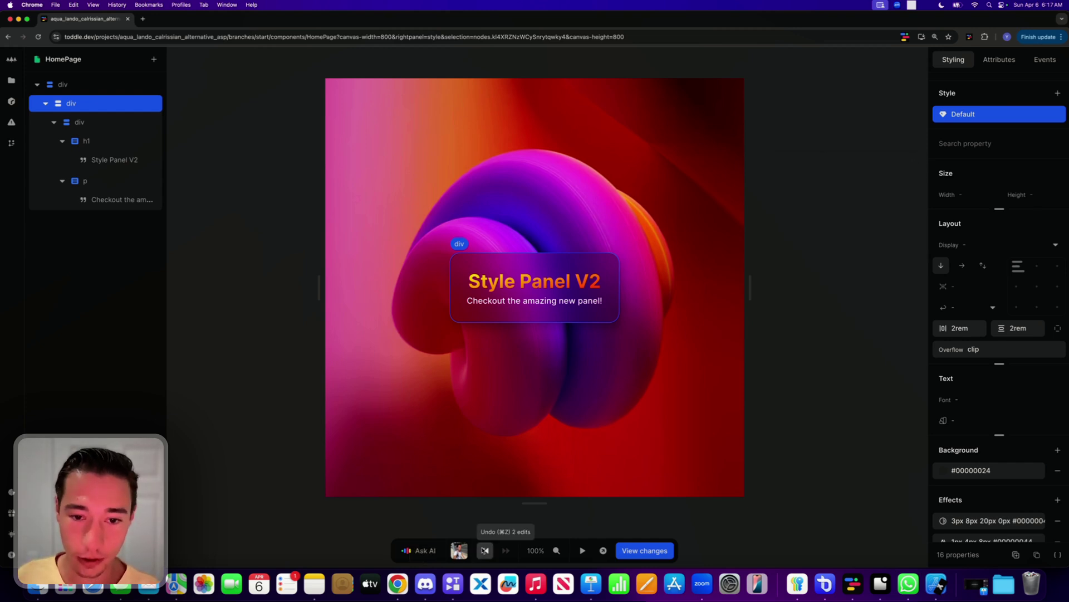
click(484, 551)
click(841, 429)
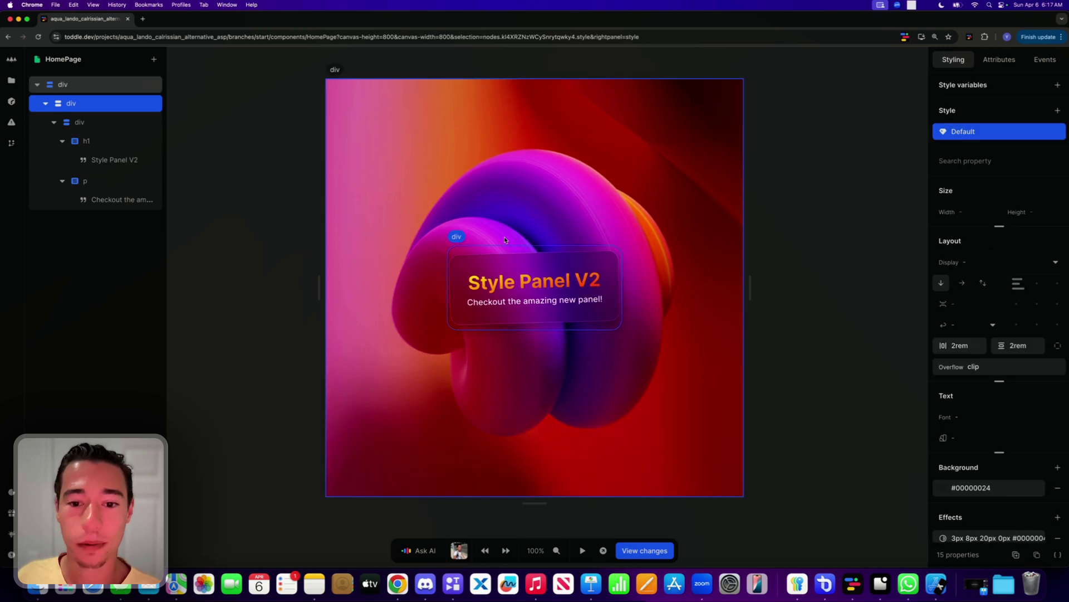
Check the paragraph and heading text nodes, select the h1 heading and look over its styling properties.
click(127, 199)
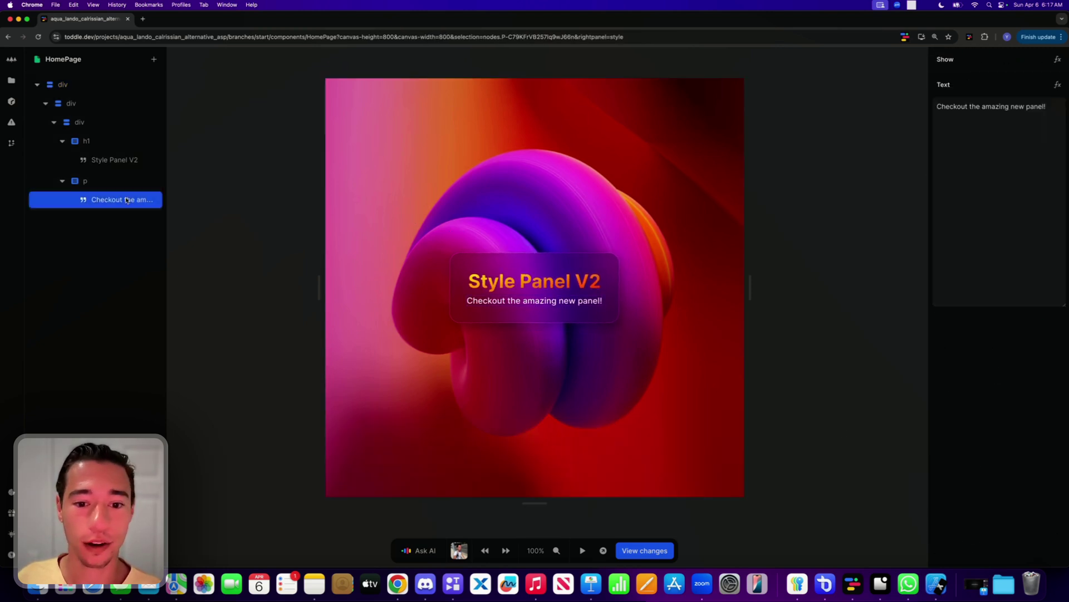
click(112, 160)
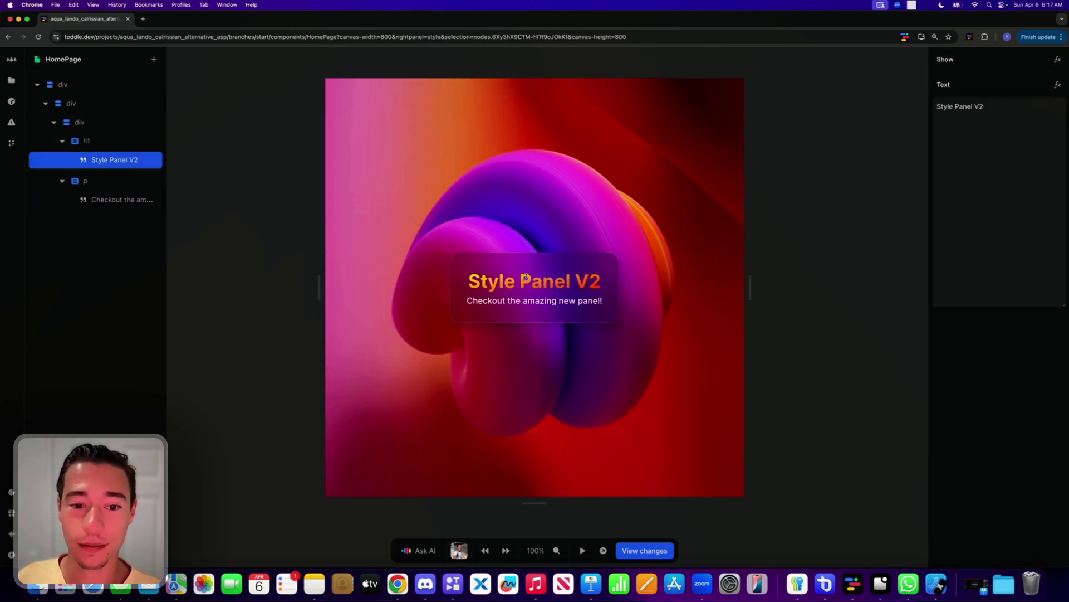
click(98, 147)
click(995, 159)
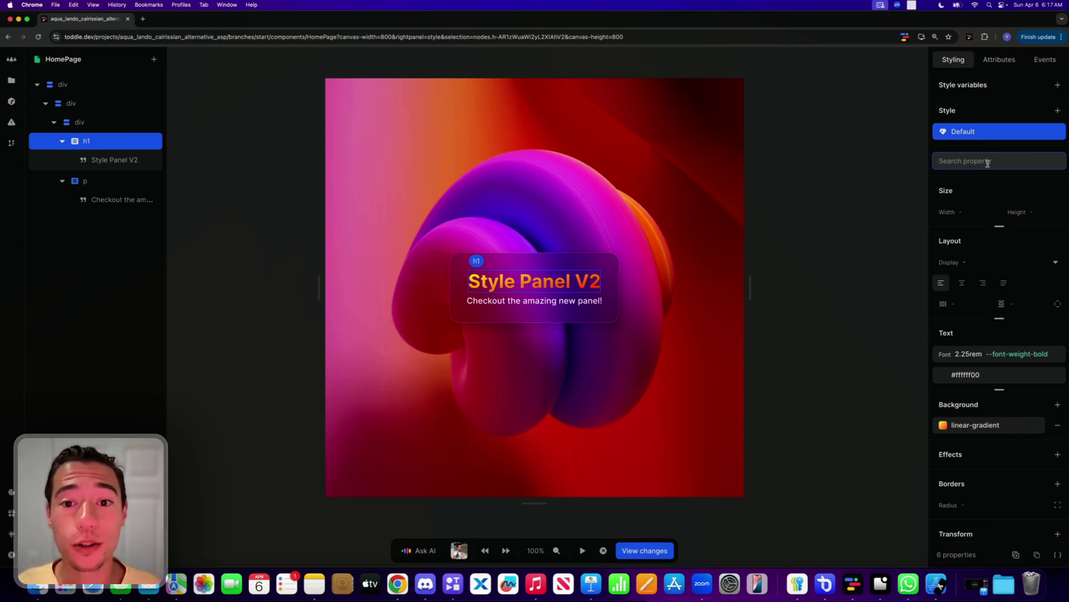
scroll(986, 358, down, 5)
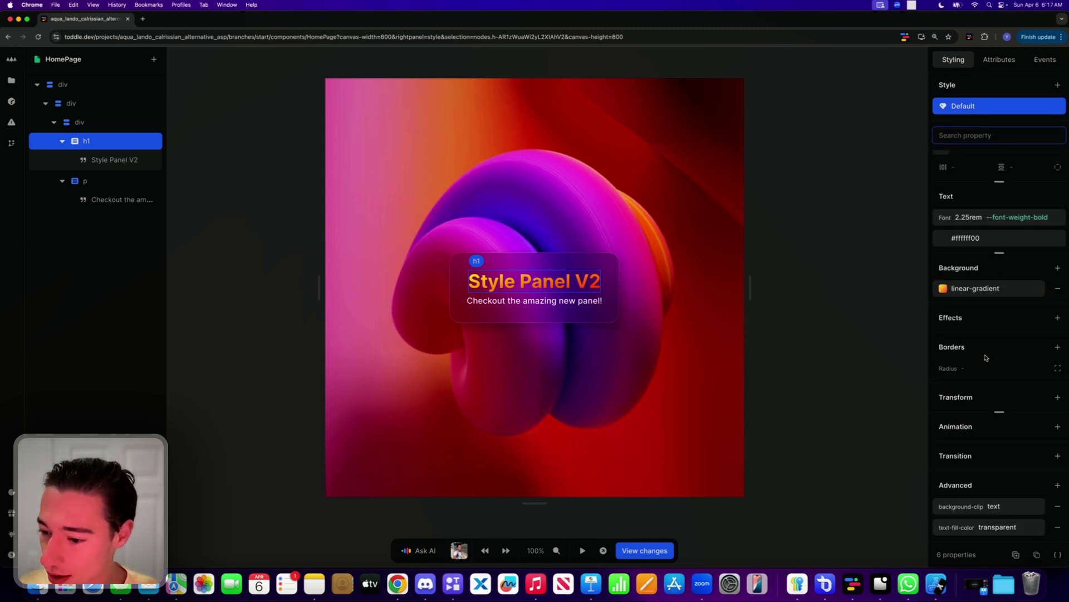
scroll(986, 358, up, 5)
Search the h1's style properties for background, view the settings opened by background-repeat, and close them.
text(background)
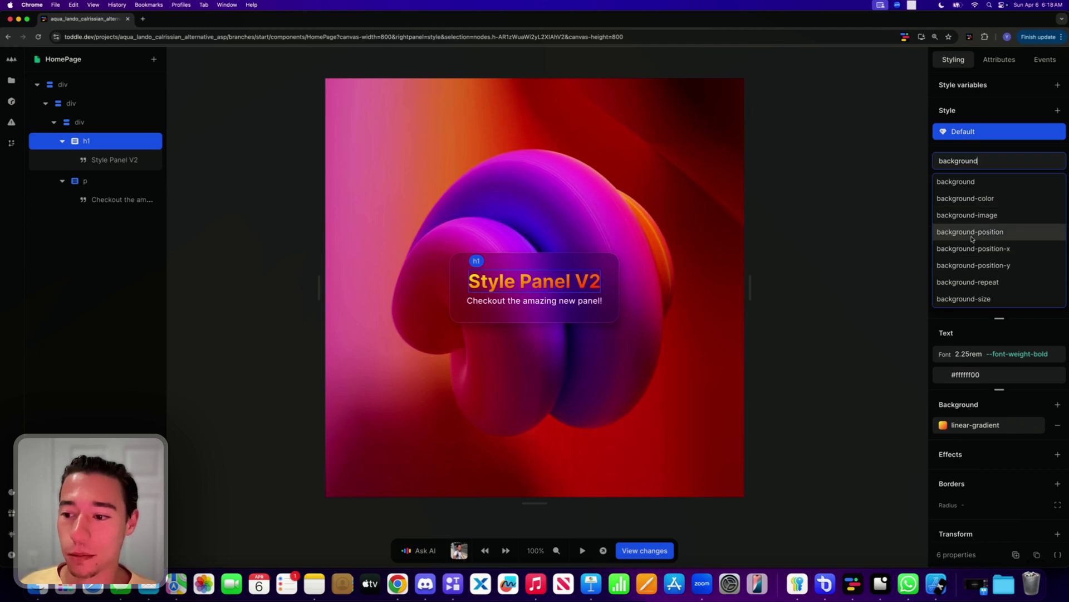
click(995, 282)
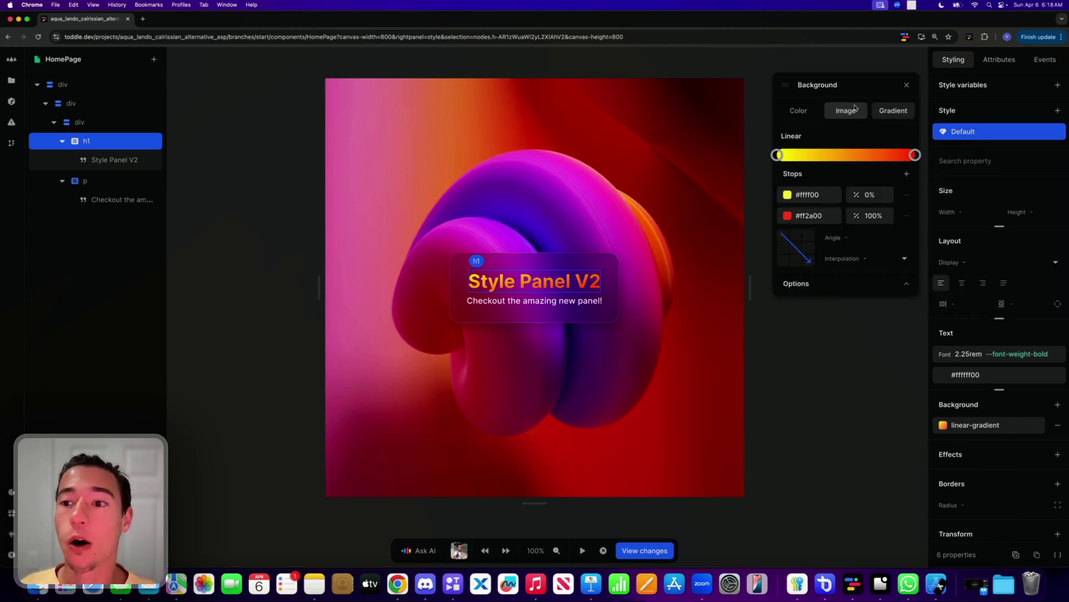
click(907, 85)
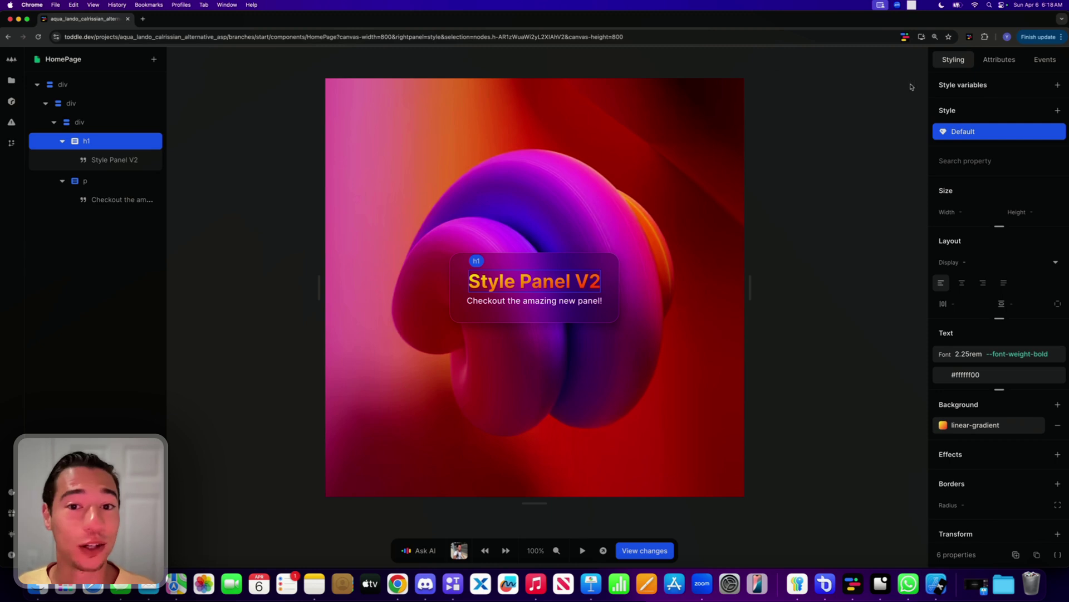
Try a rotate transform with an angle of 90deg on the h1 heading.
scroll(975, 345, down, 3)
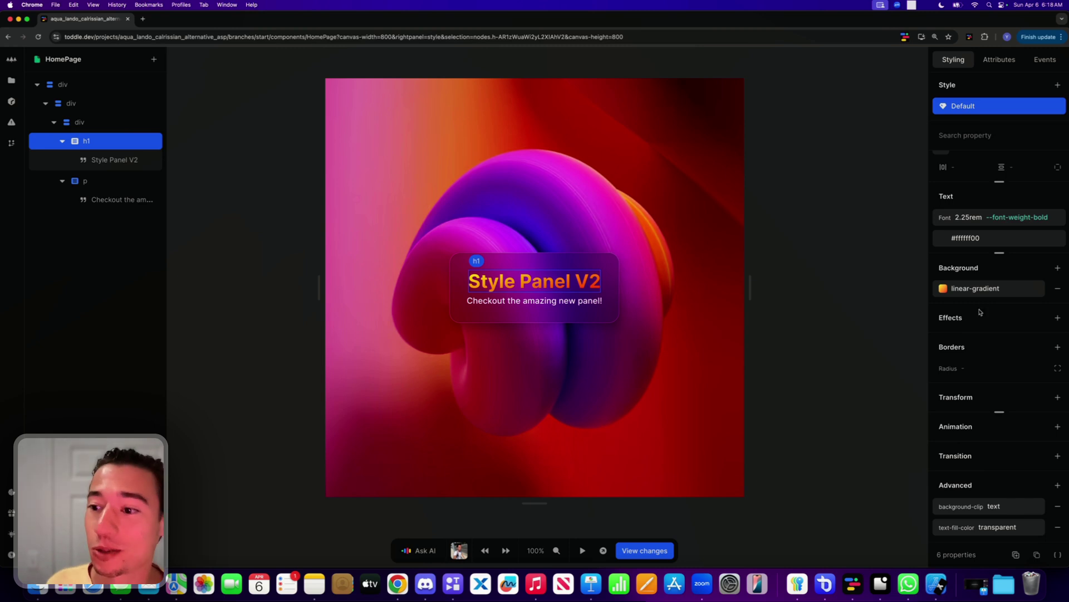
click(1055, 398)
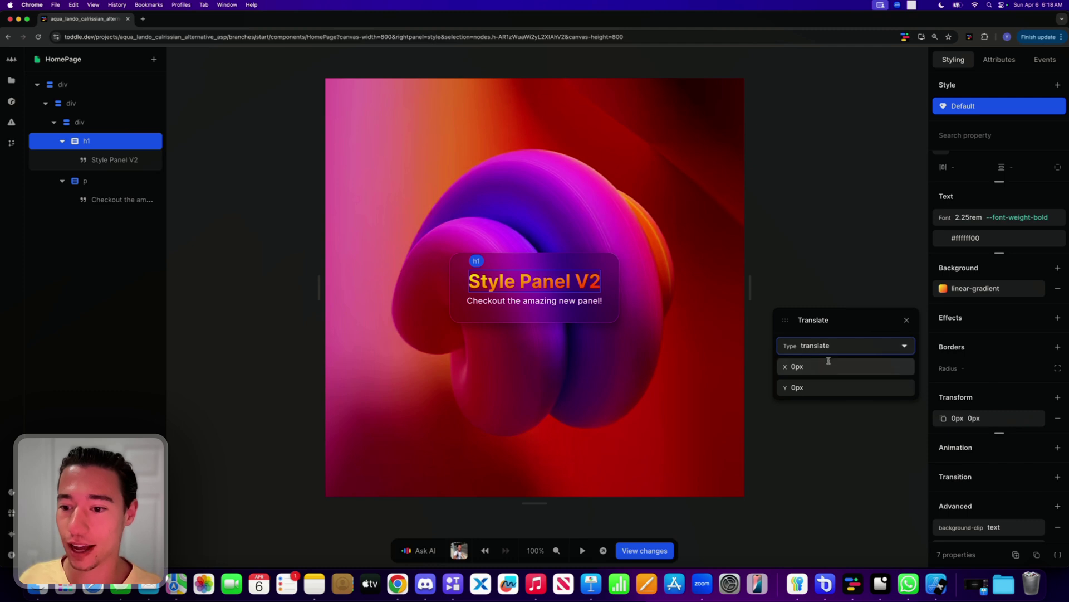
click(843, 346)
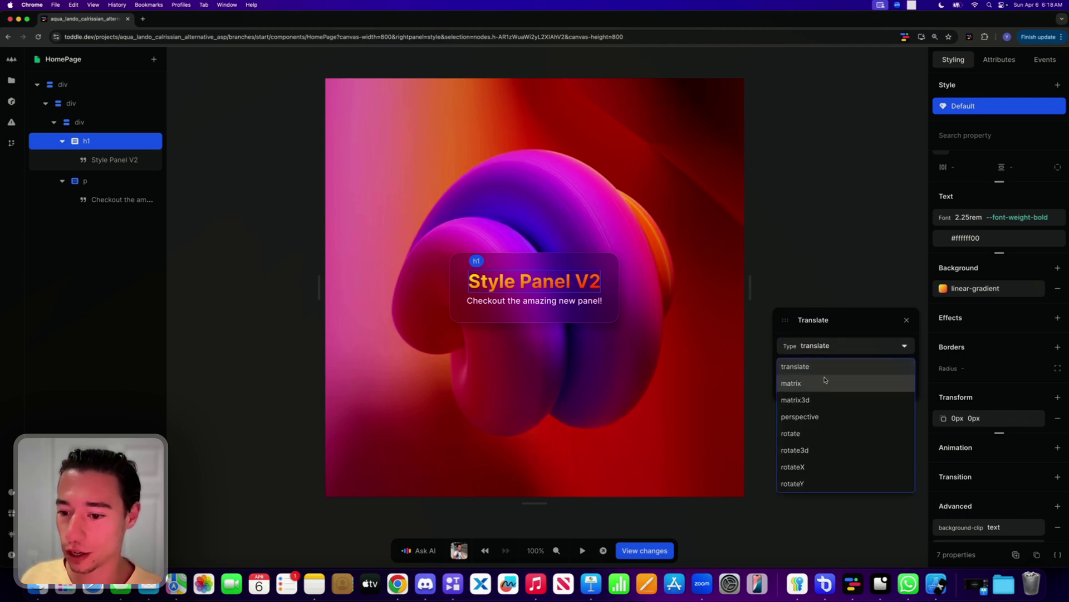
scroll(828, 403, down, 2)
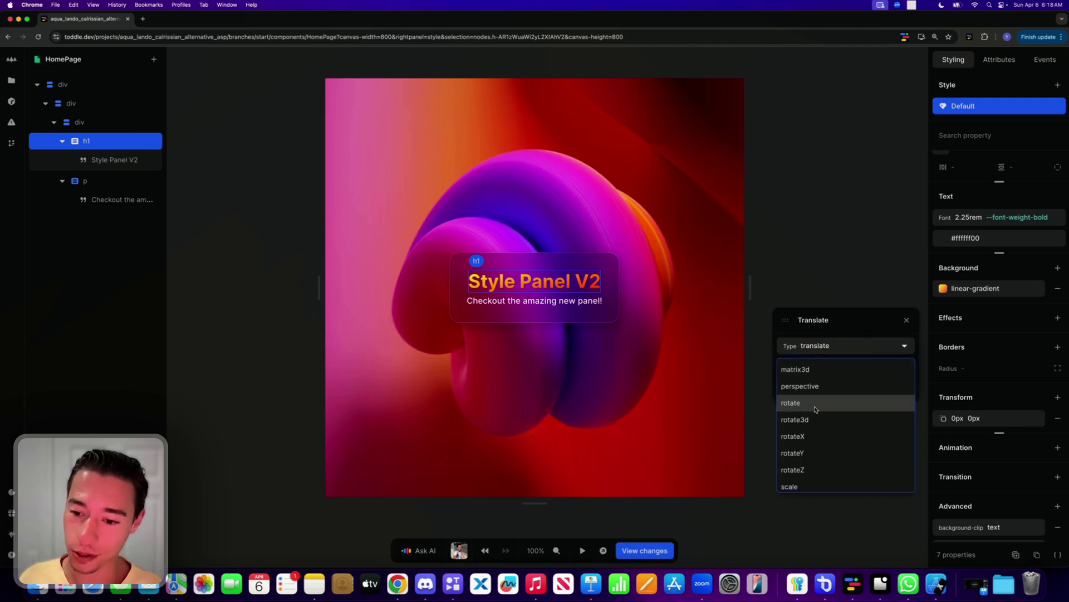
click(815, 406)
click(839, 388)
text(90)
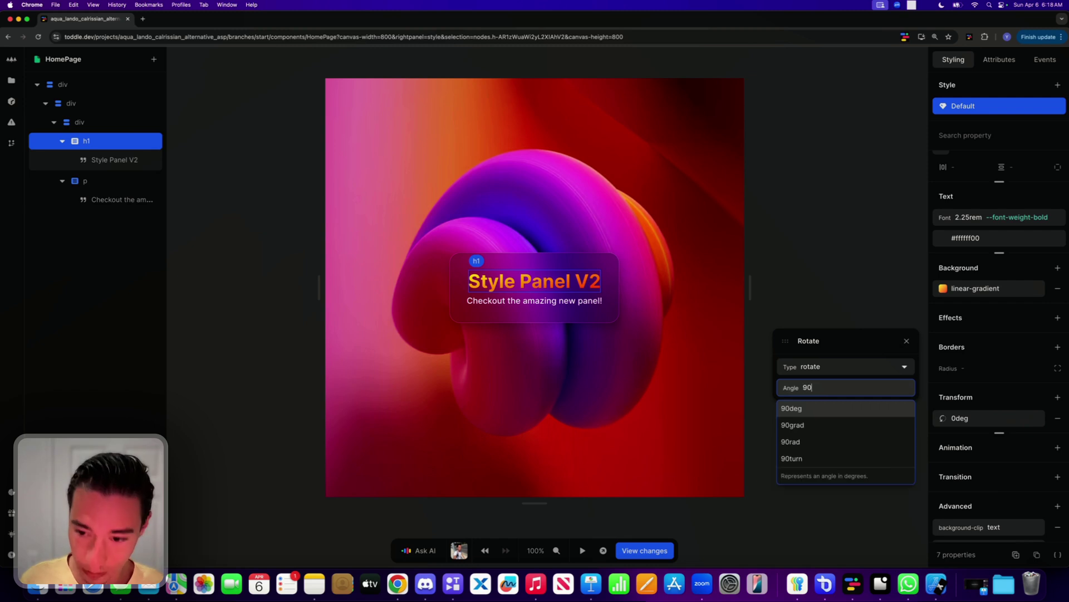
click(840, 409)
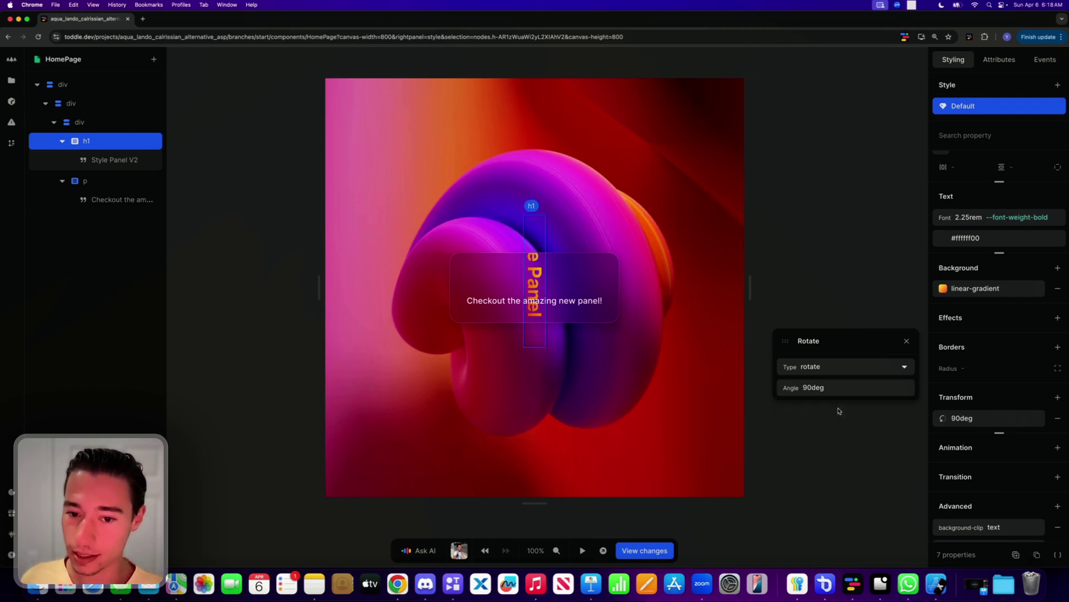
Close the rotate settings and remove the rotate transform from the h1 heading.
click(907, 341)
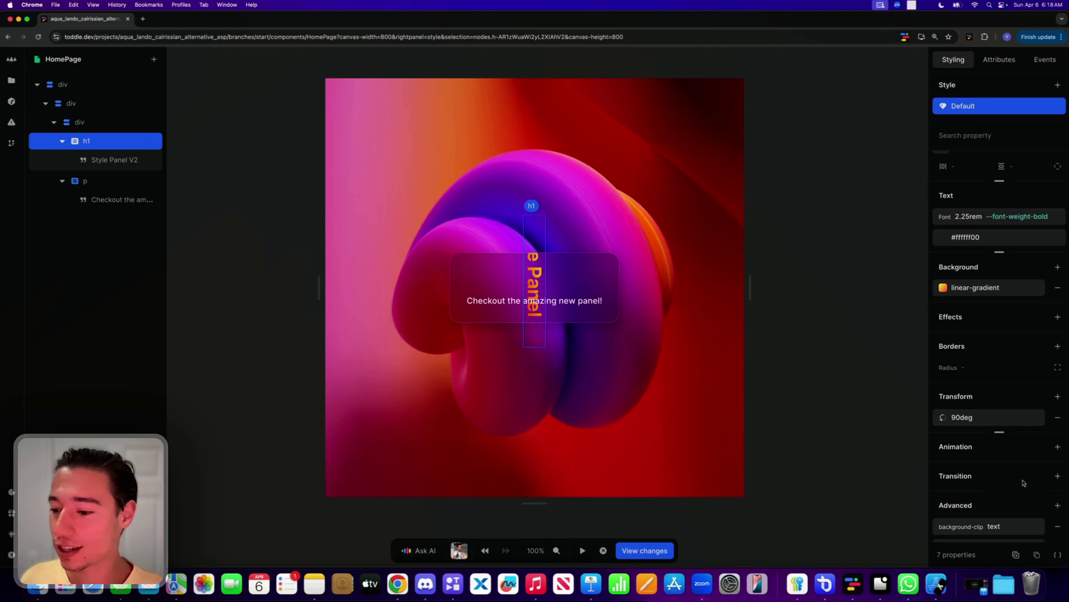
scroll(1036, 412, down, 1)
click(1058, 397)
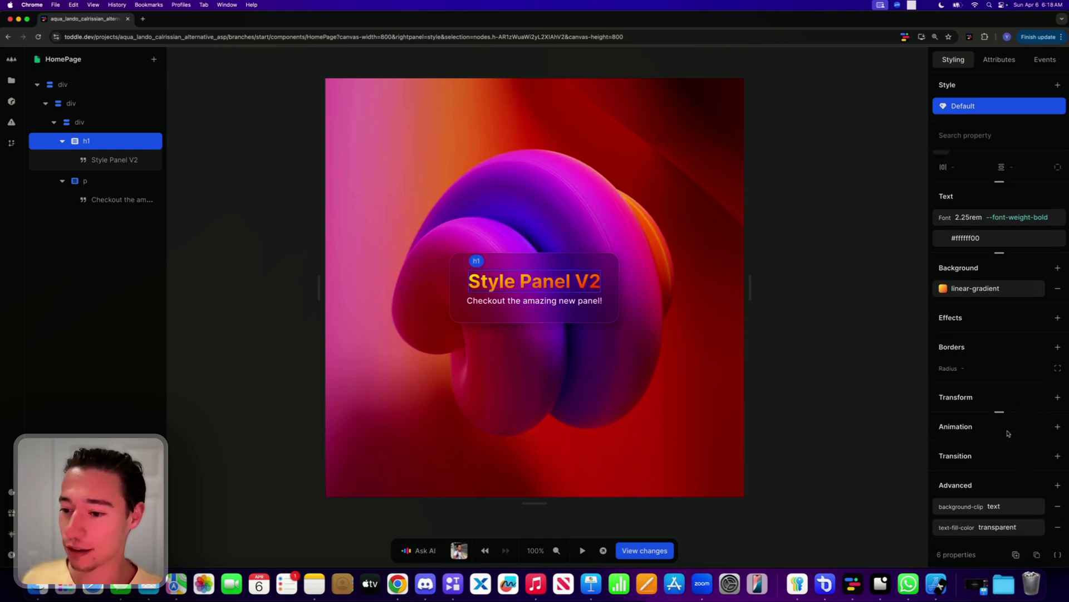
Try a transition on all properties of the h1 with a steeper custom easing curve, and remove it.
click(1058, 457)
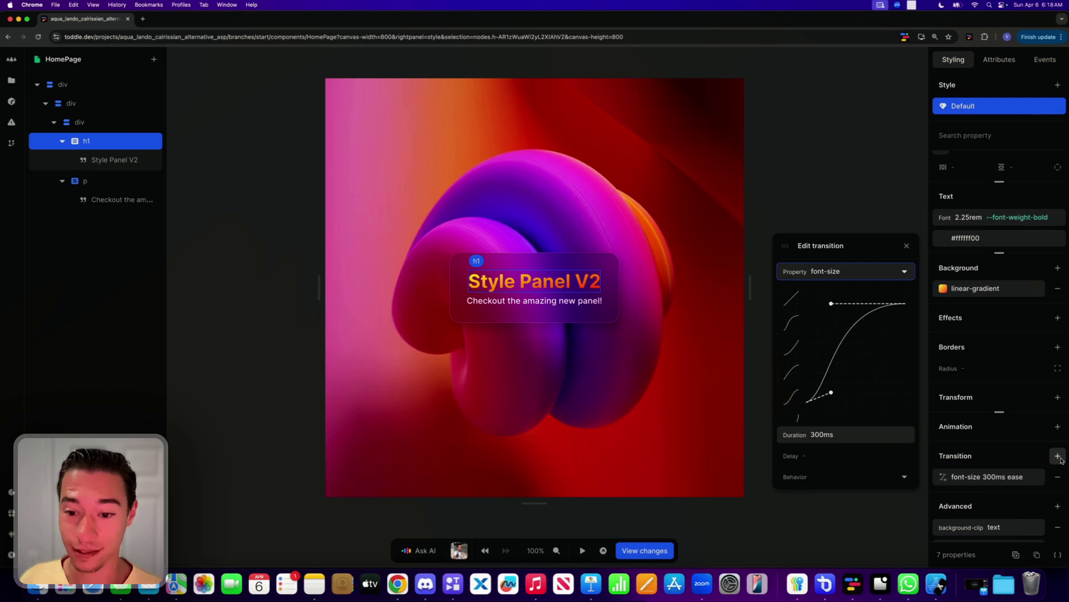
click(842, 276)
click(787, 325)
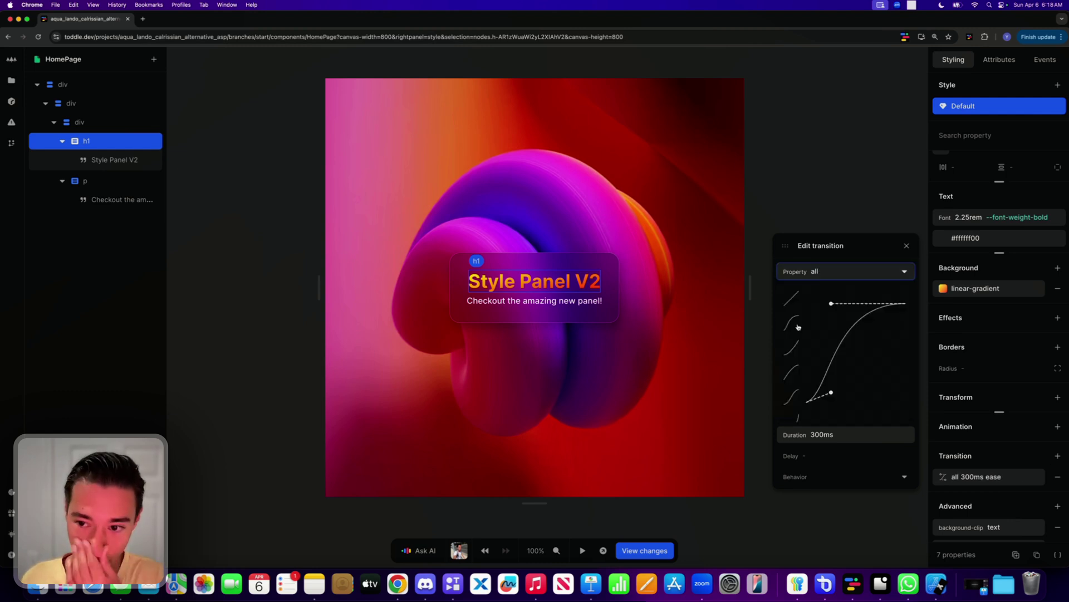
drag(830, 396, 881, 426)
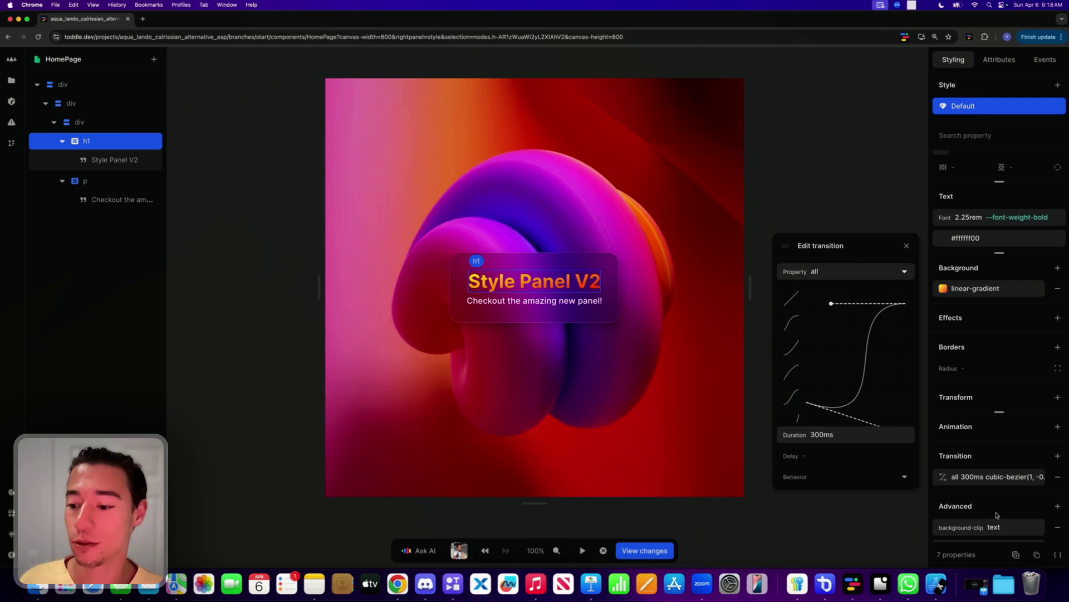
click(1058, 477)
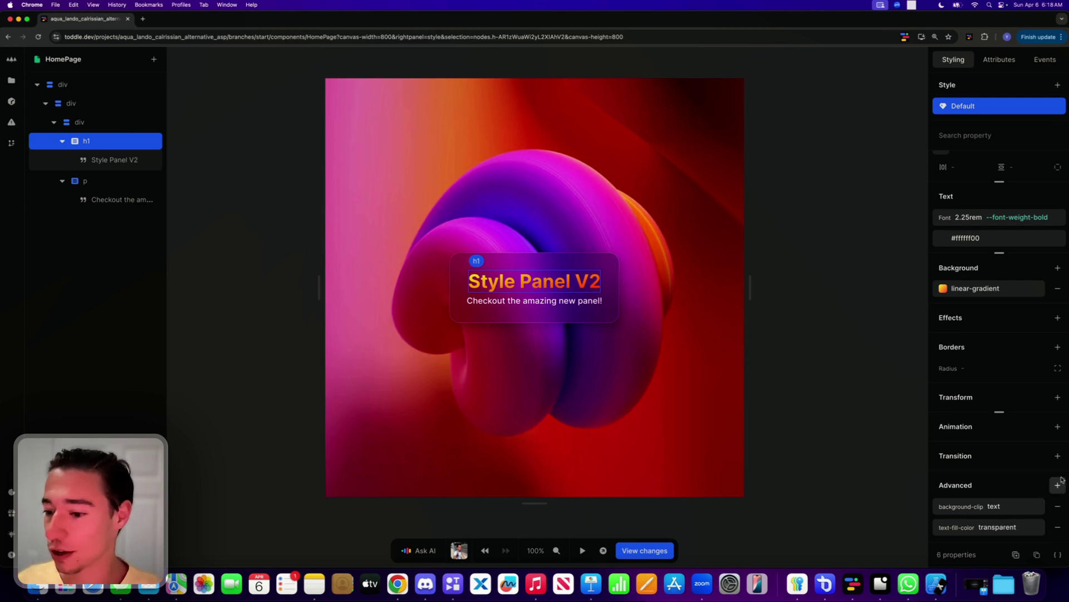
Try a new style variant on the h1, look through its full list of pseudo-classes, and delete the variant.
scroll(1034, 248, up, 3)
click(1058, 110)
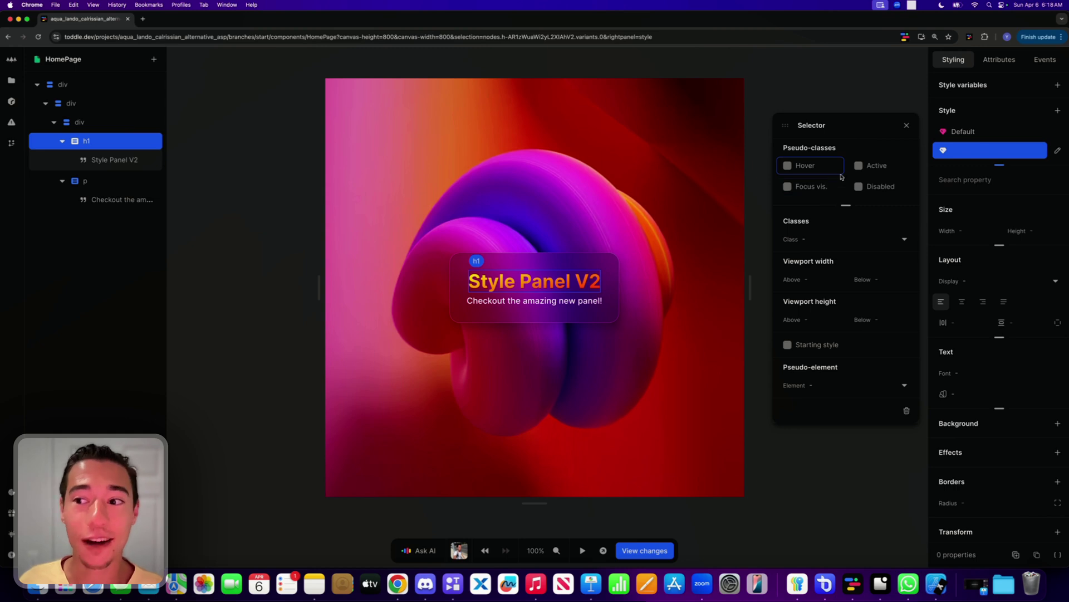
click(844, 205)
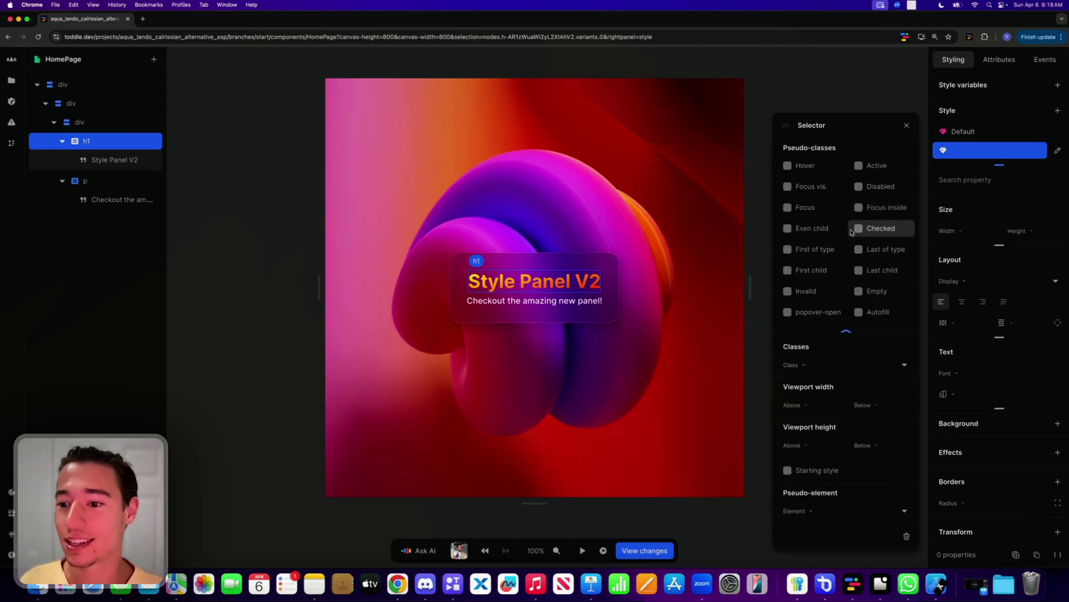
click(845, 333)
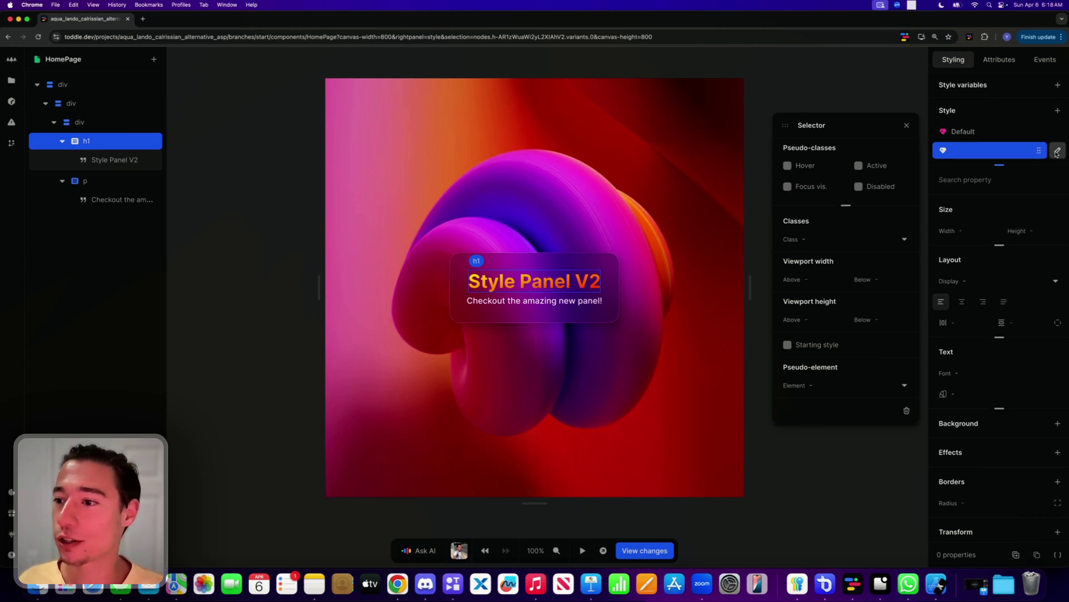
click(1060, 152)
click(906, 396)
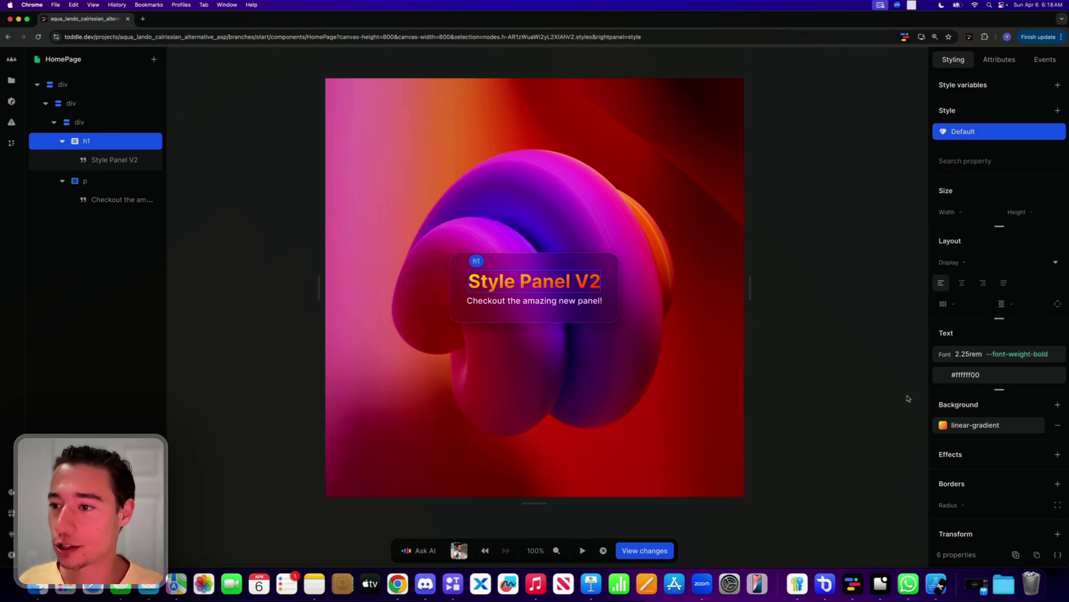
Add a style variant with the Hover pseudo-class to the card div and look through the full pseudo-class list.
click(458, 262)
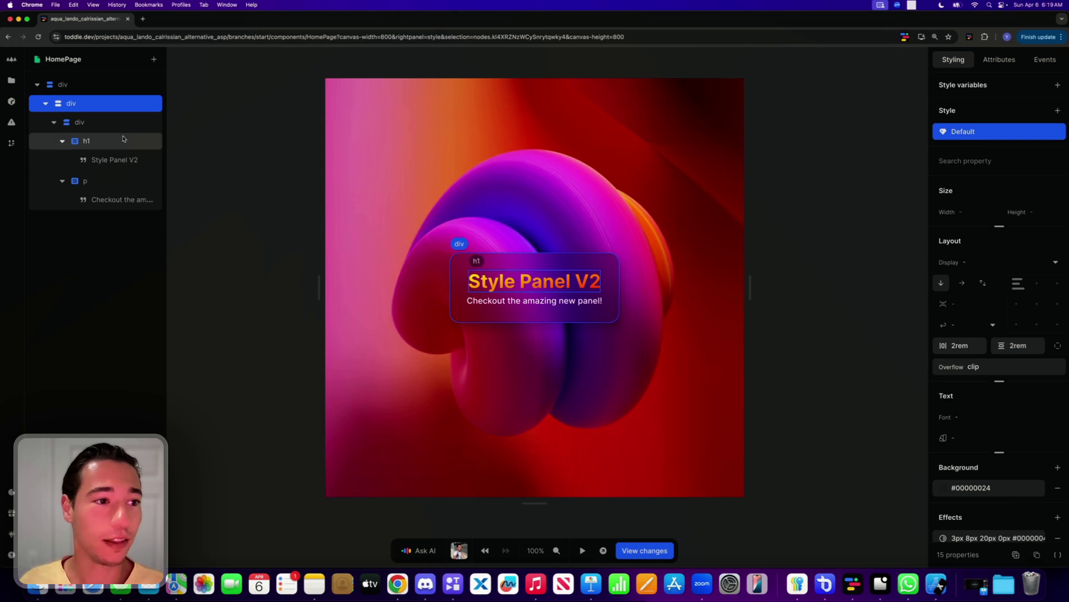
click(1058, 110)
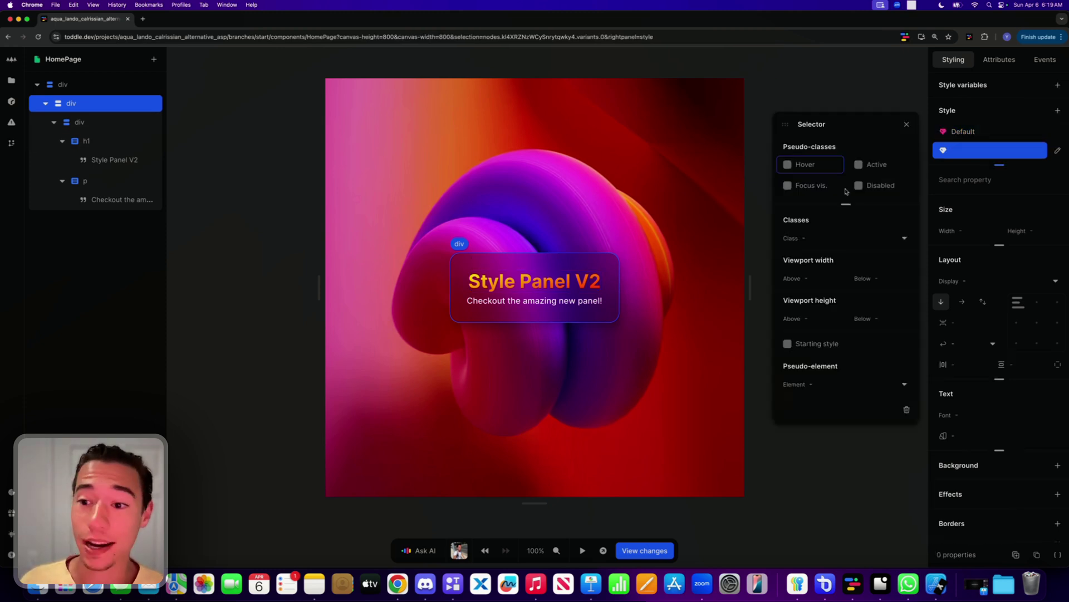
click(830, 165)
click(846, 204)
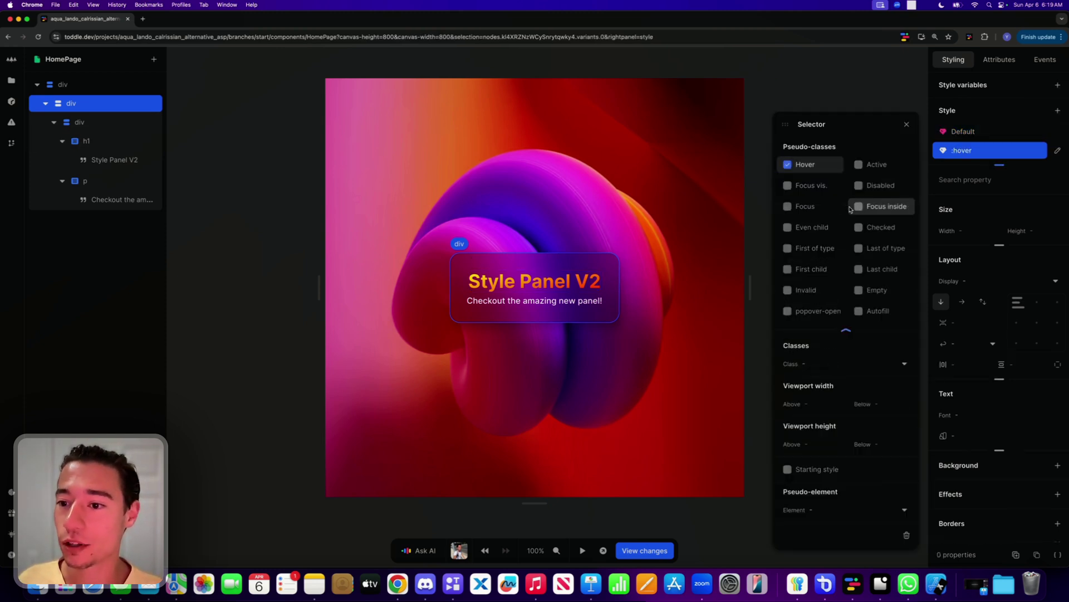
click(846, 331)
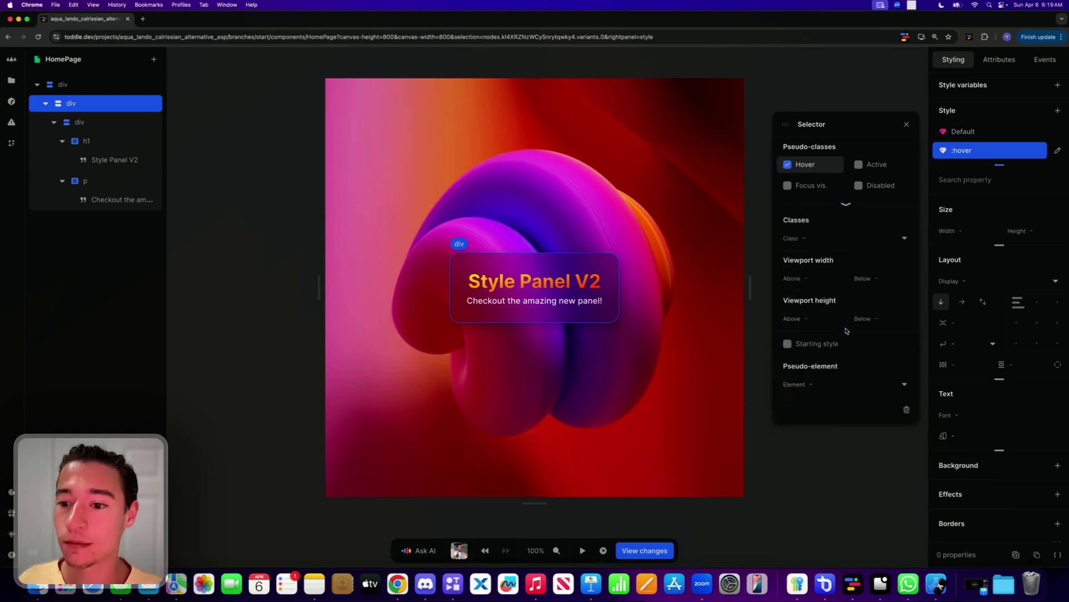
Examine the hover variant's class, viewport width and pseudo-element options, and close the selector settings.
click(814, 239)
click(832, 221)
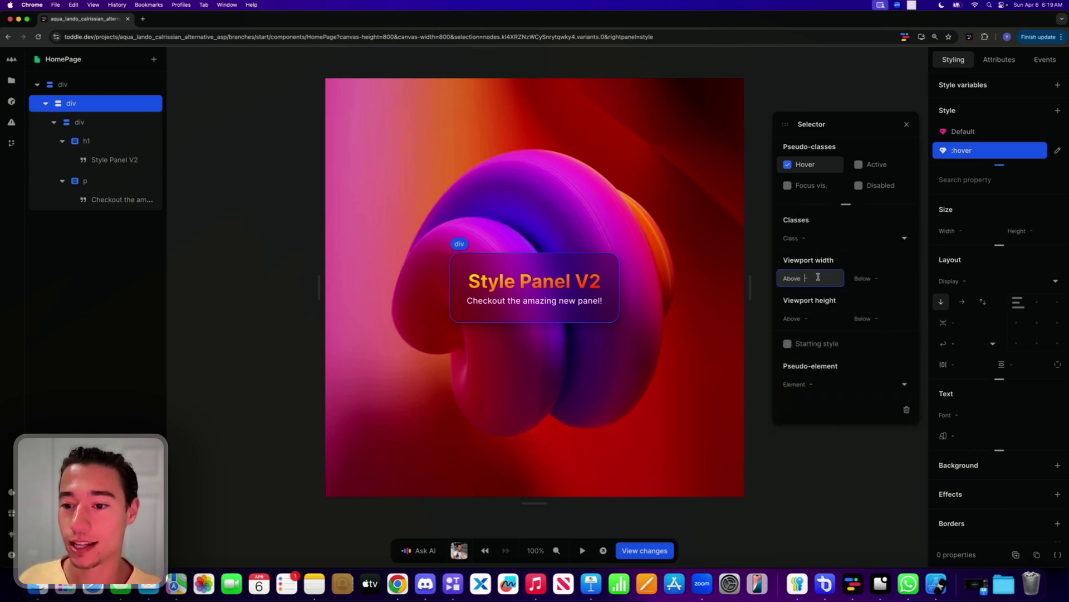
click(882, 278)
click(867, 282)
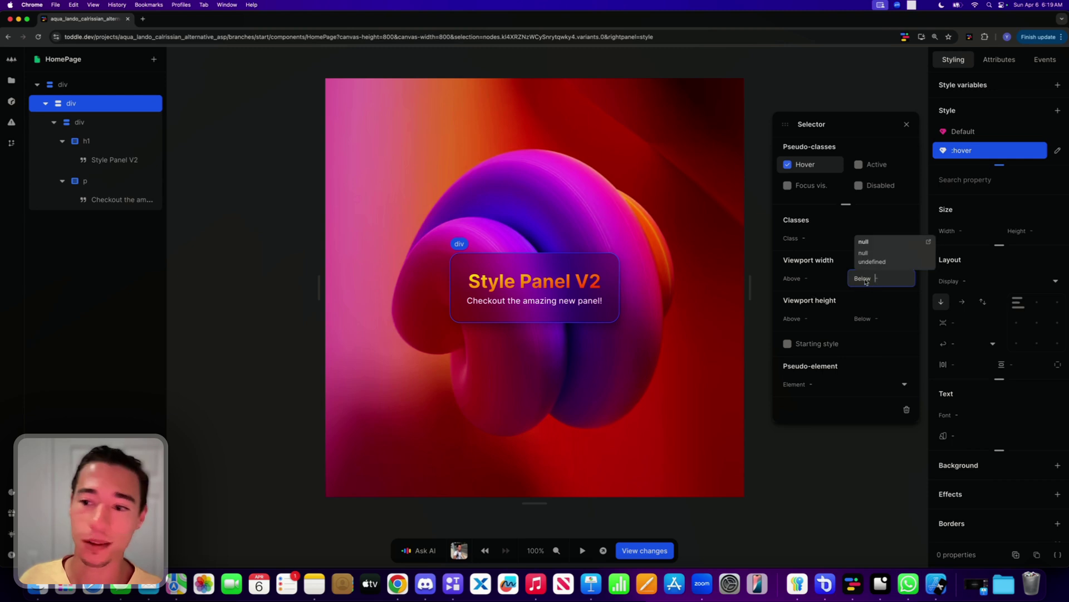
click(830, 249)
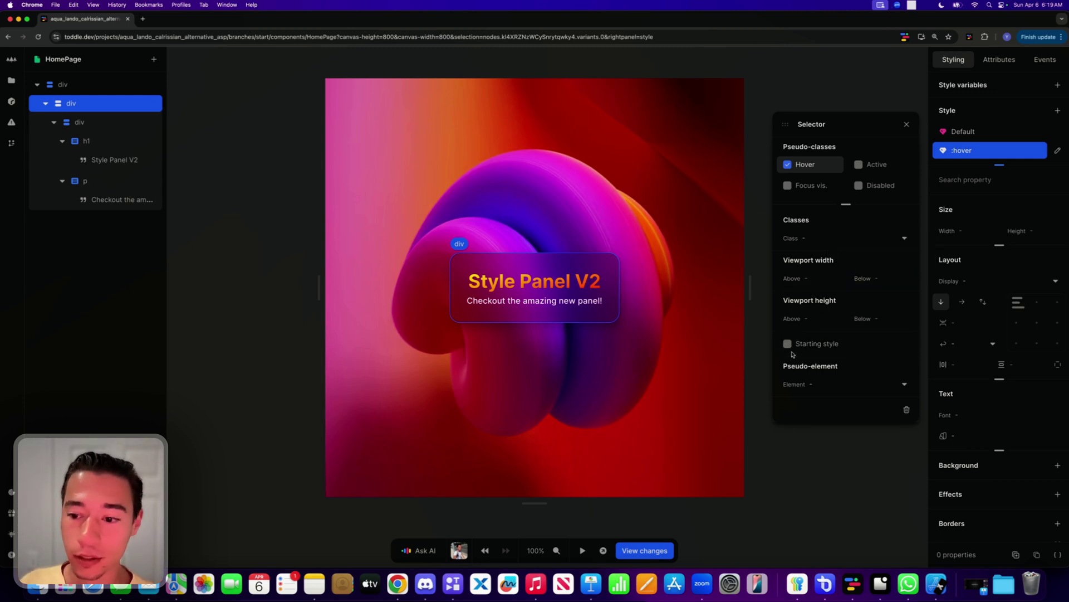
click(824, 388)
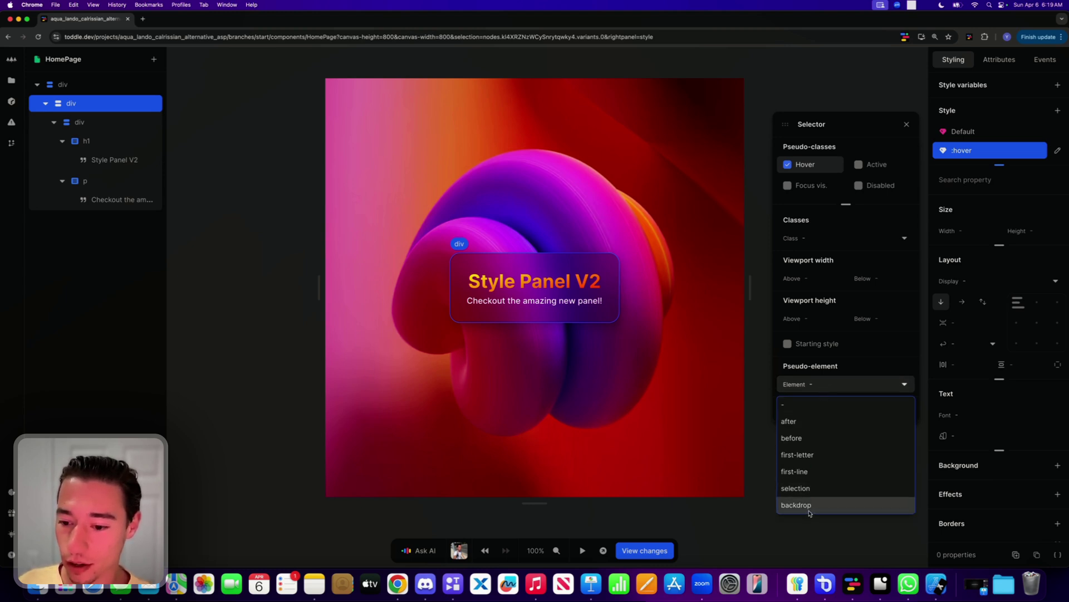
click(828, 384)
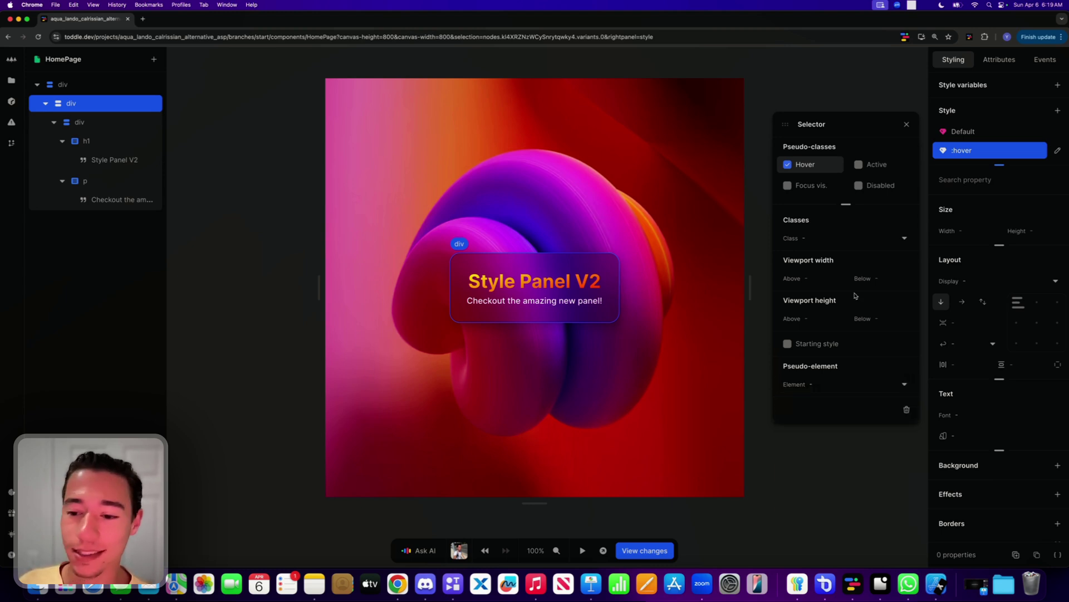
click(907, 123)
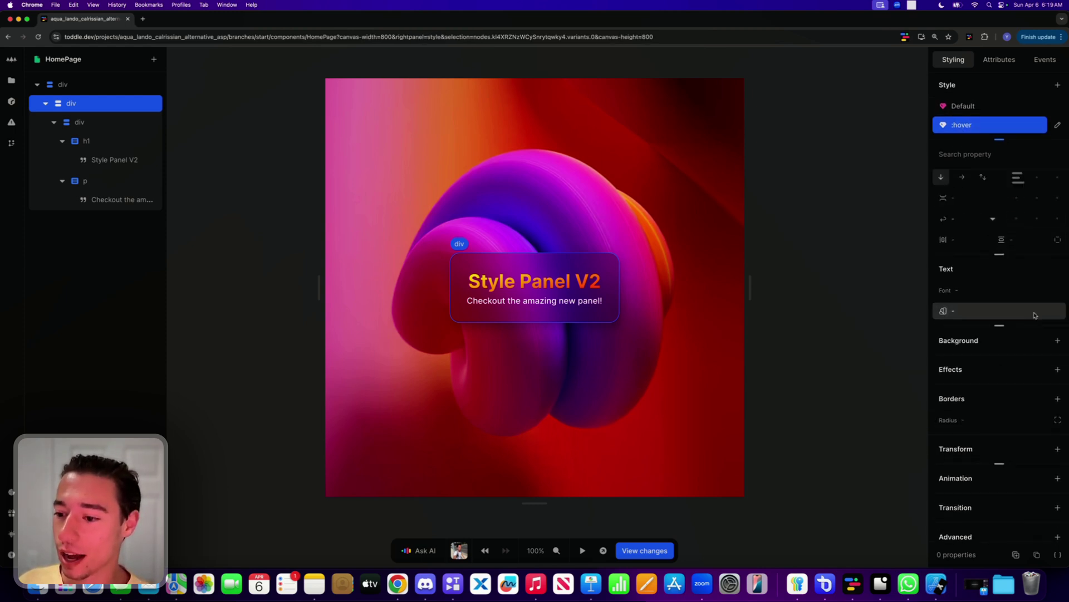
Give the card's hover variant a nearly transparent white background, #ffffff1a, and check it in preview.
click(1058, 342)
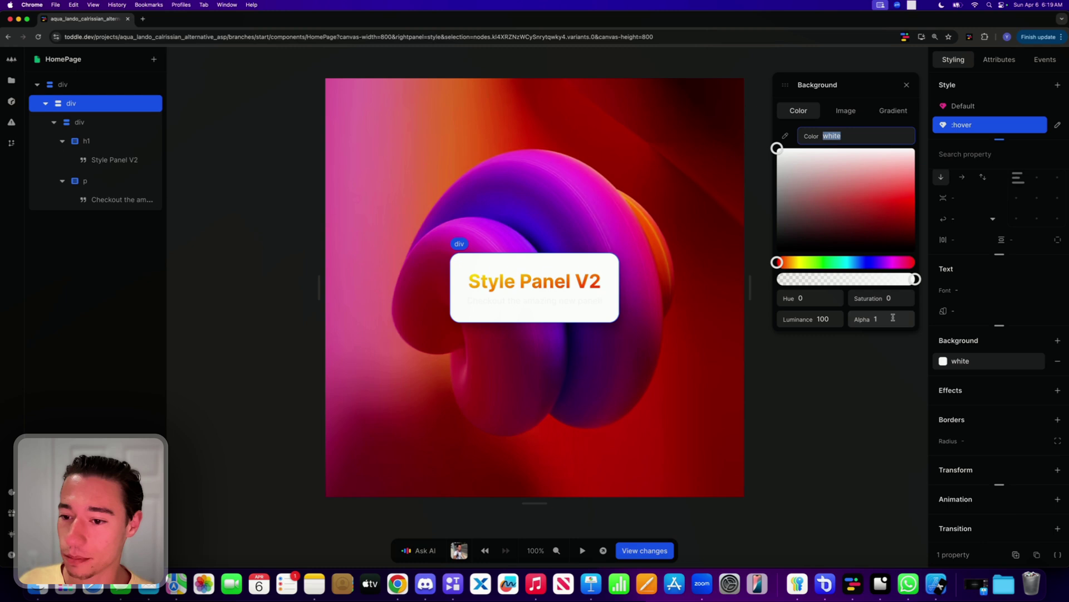
click(827, 279)
drag(827, 279, 795, 278)
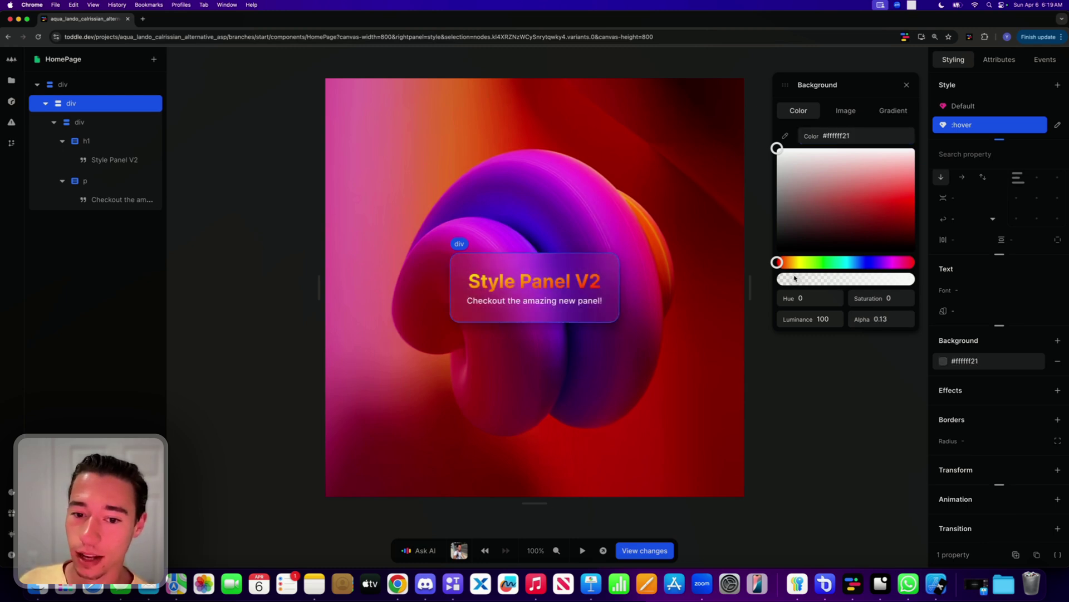
click(907, 85)
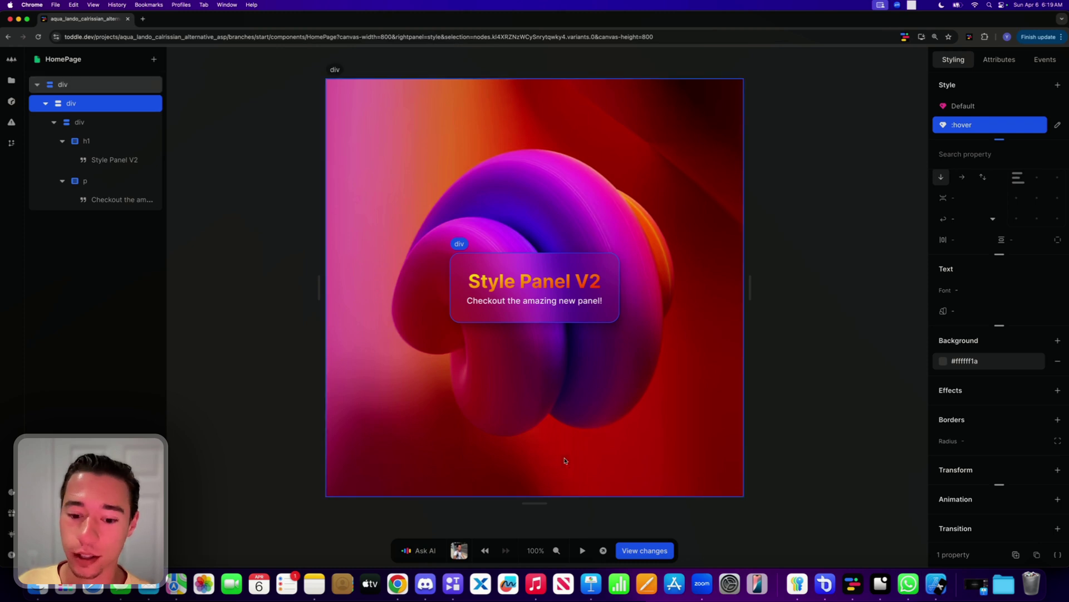
click(582, 550)
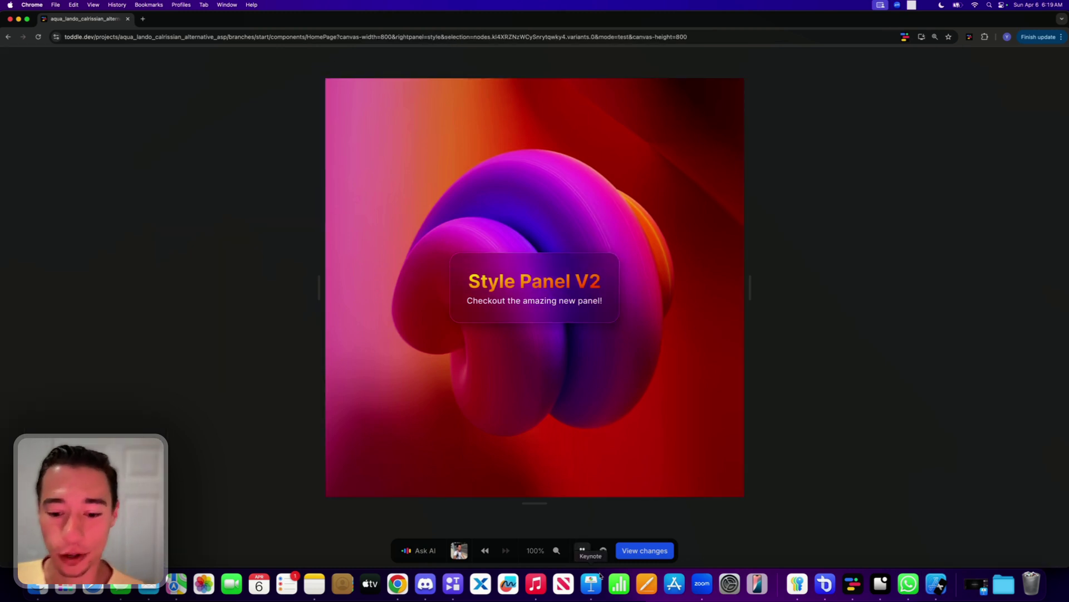
click(582, 550)
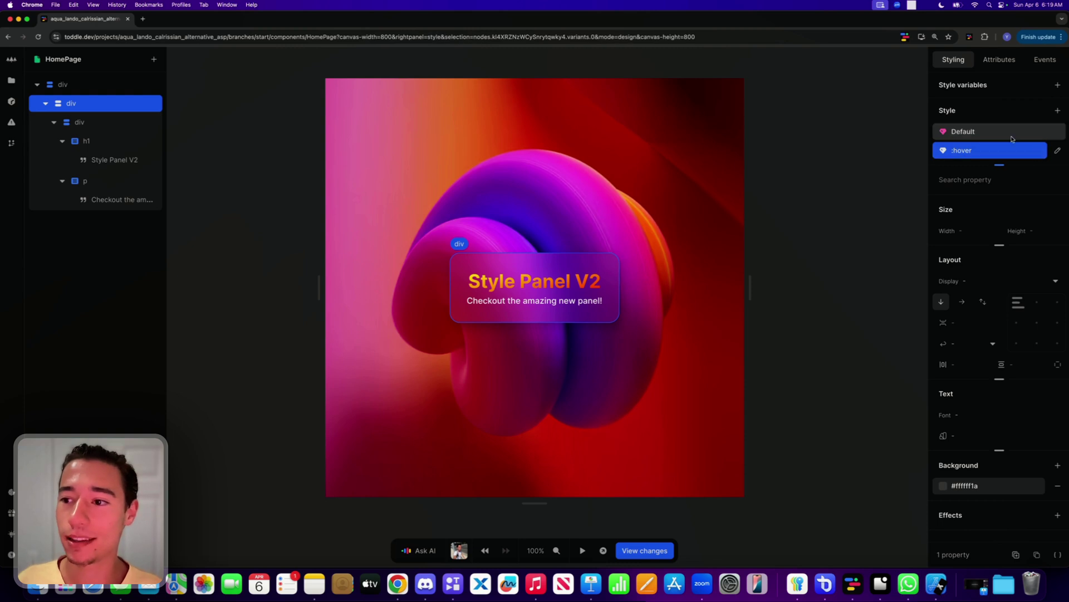
Add a 300ms background transition to the card's default style, with a custom easing curve that starts more slowly.
click(1013, 133)
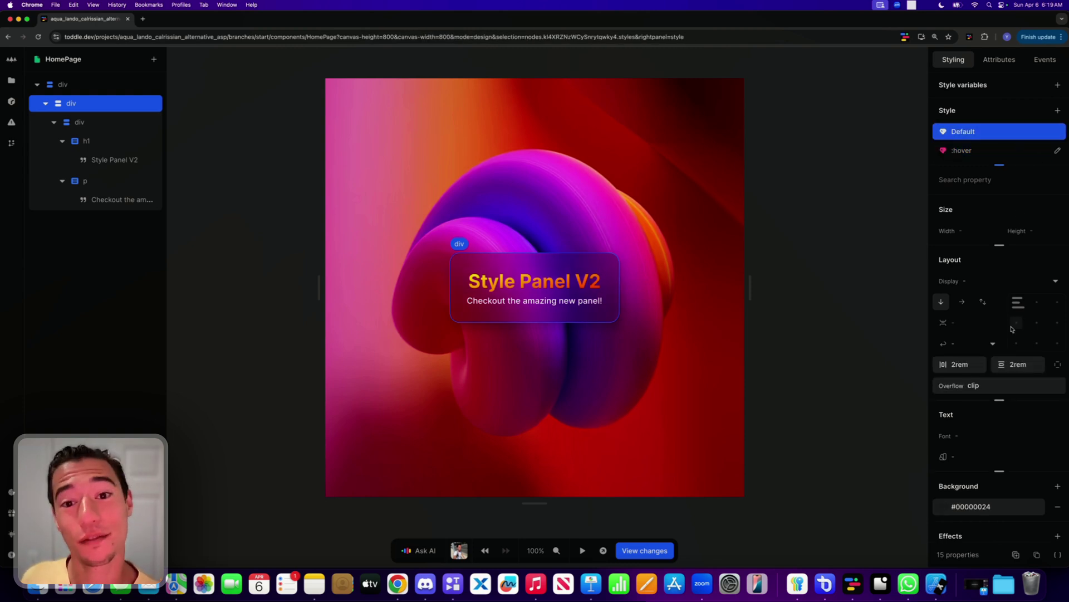
scroll(1012, 329, down, 5)
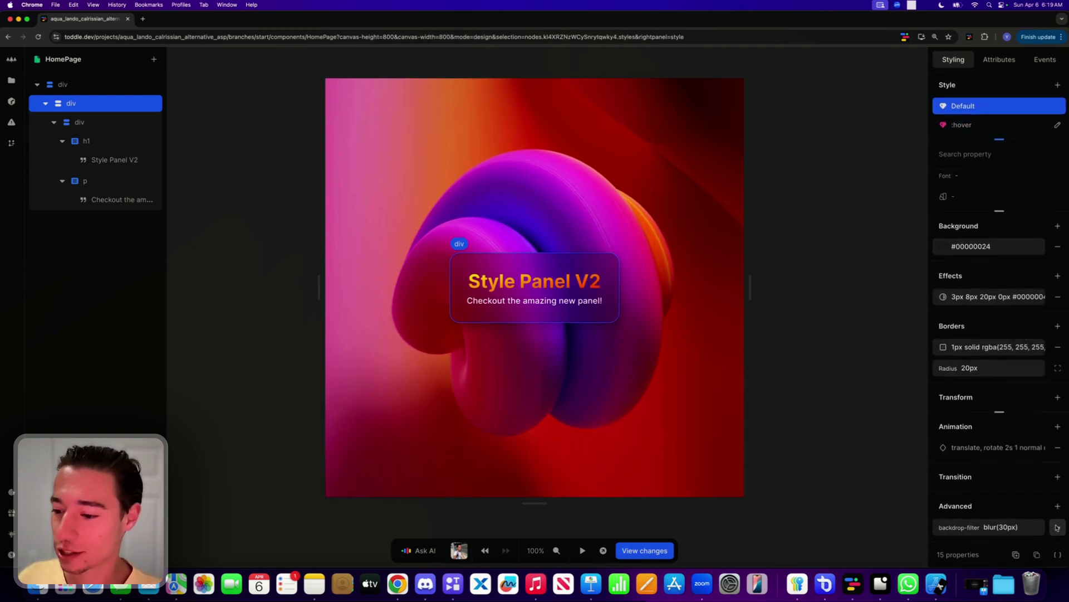
click(1057, 476)
click(857, 293)
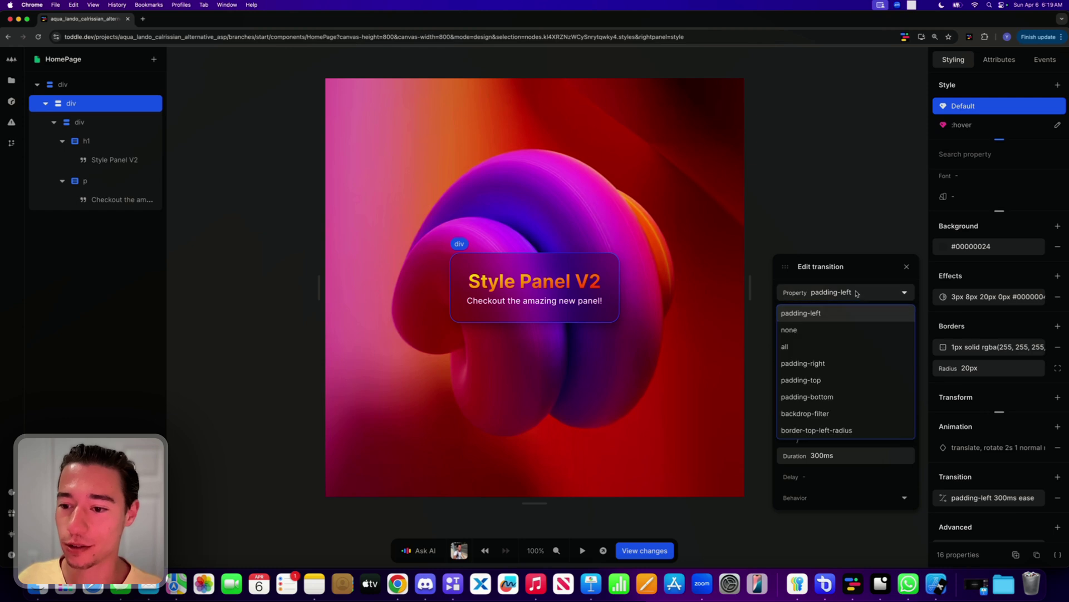
scroll(831, 335, down, 2)
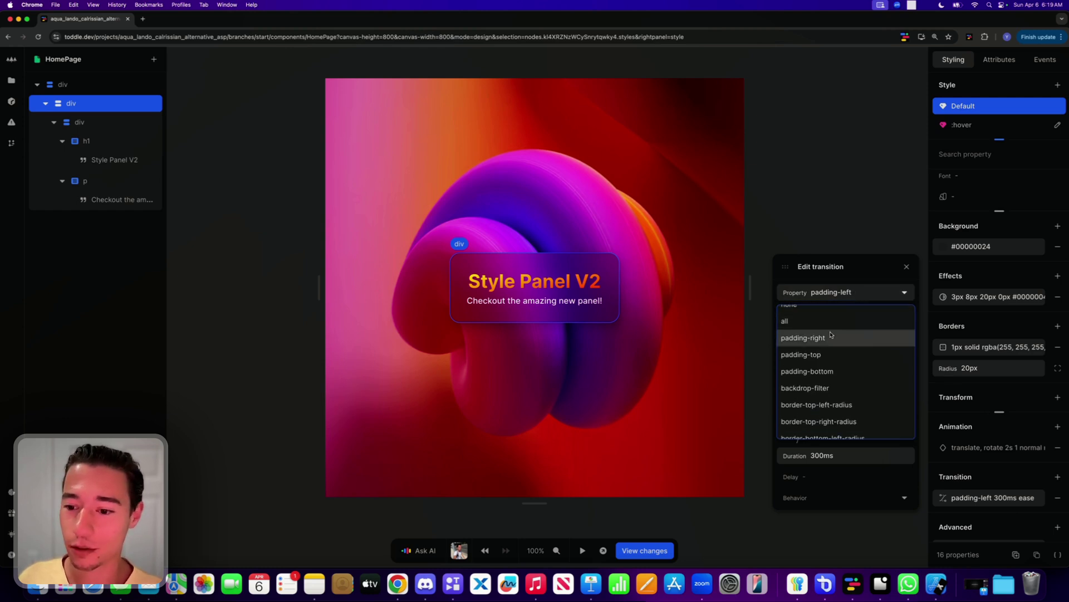
scroll(832, 340, down, 4)
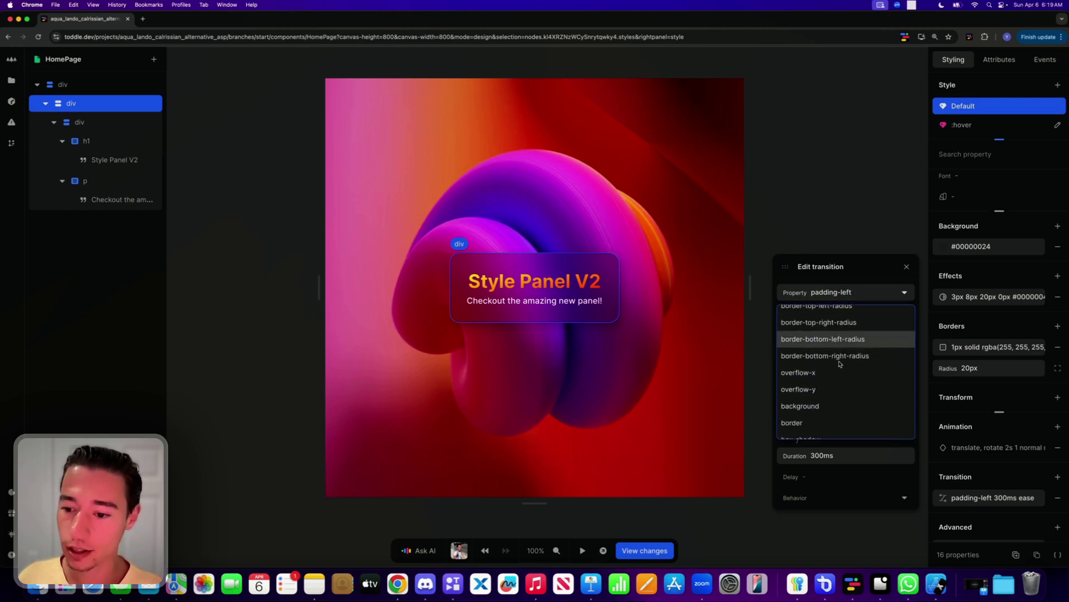
scroll(836, 367, down, 2)
click(825, 377)
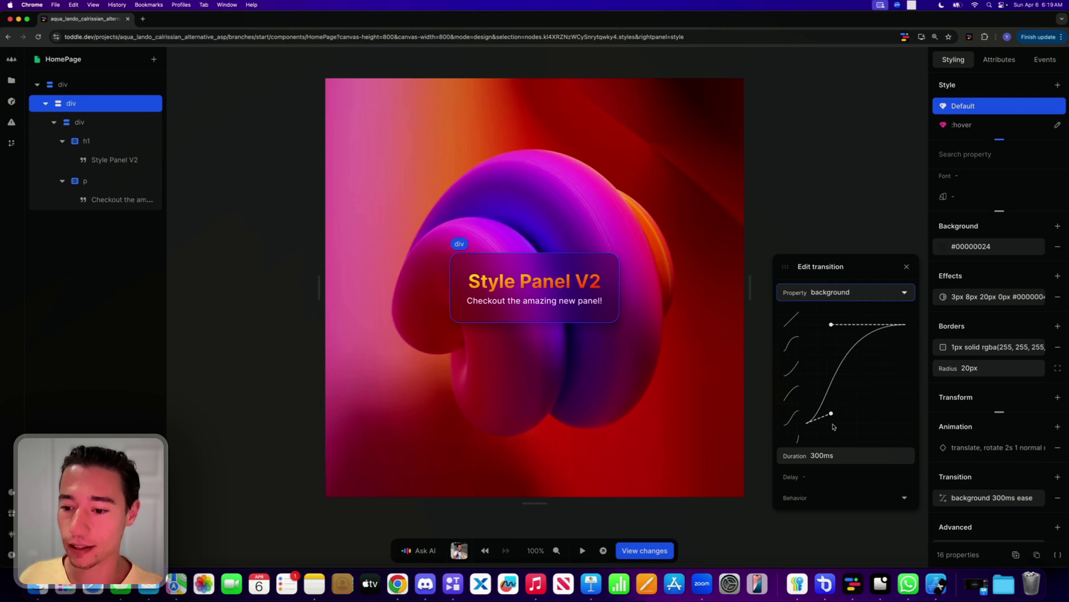
drag(834, 427, 878, 426)
click(907, 267)
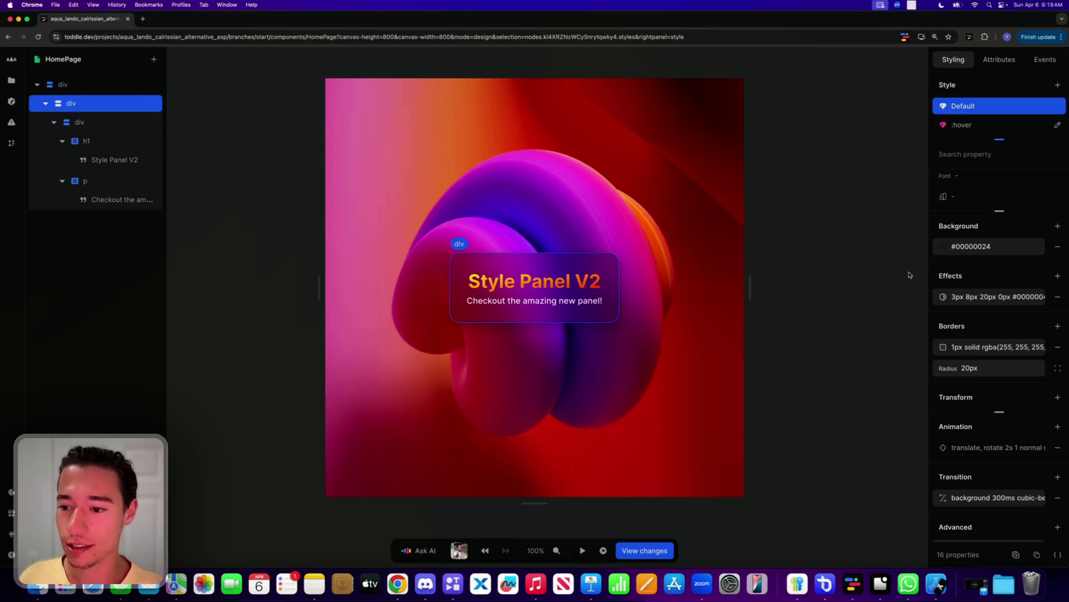
Preview the page to test the card's background transition on hover, and return to the design view.
click(582, 551)
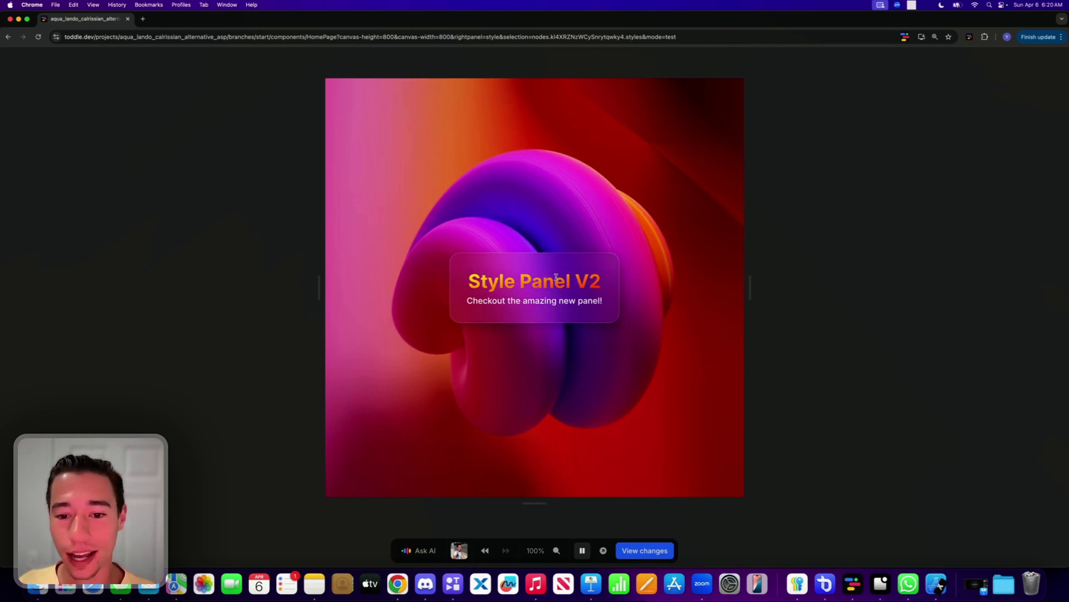
drag(542, 277, 591, 296)
click(576, 288)
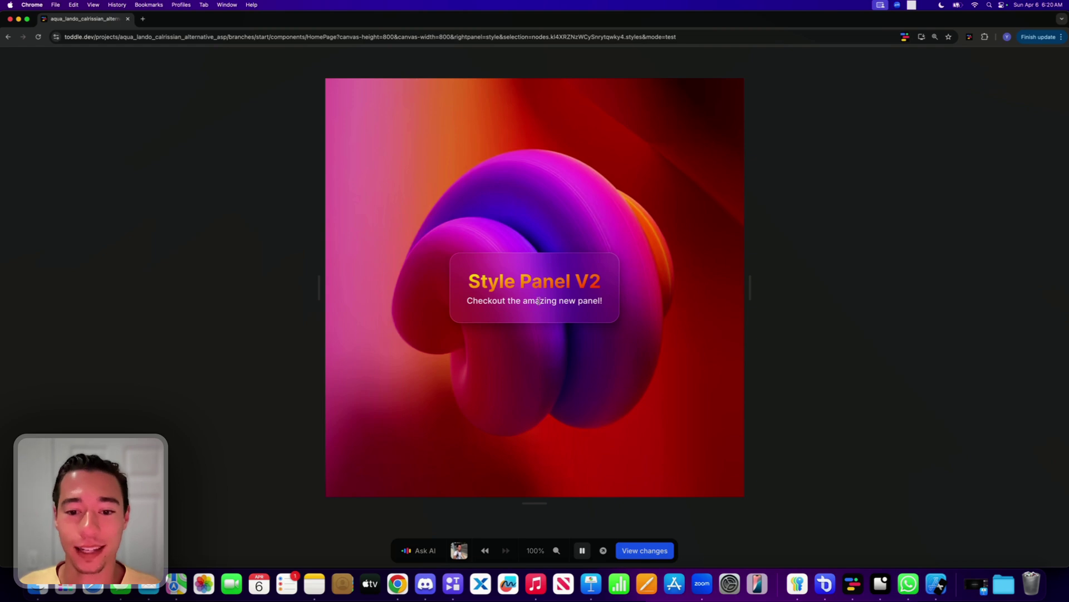
click(582, 550)
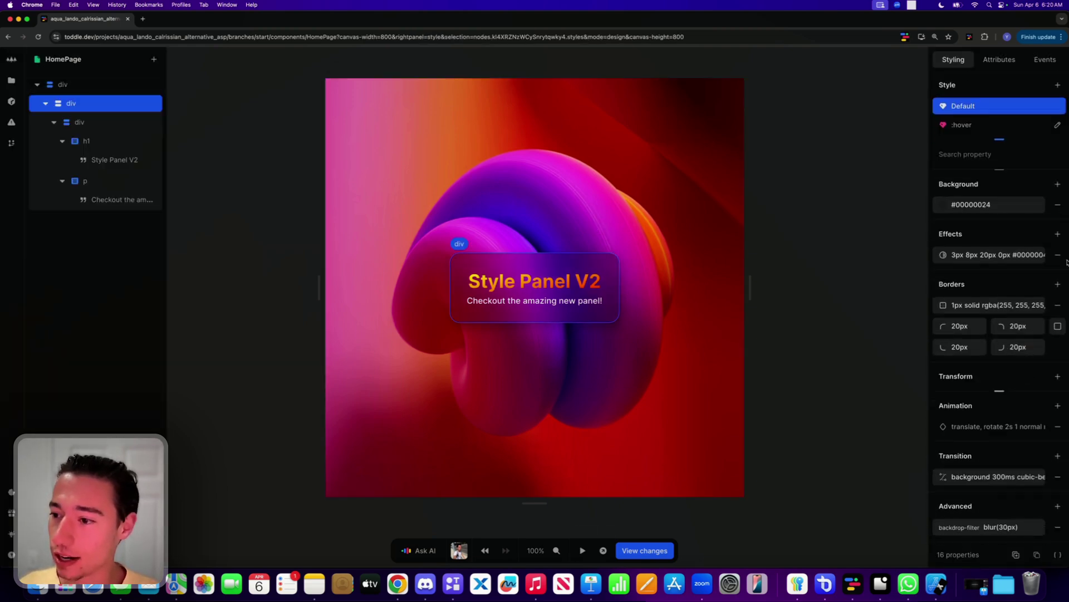
Add a Cursor effect to the card's default style and choose the default arrow cursor.
click(1058, 234)
click(855, 305)
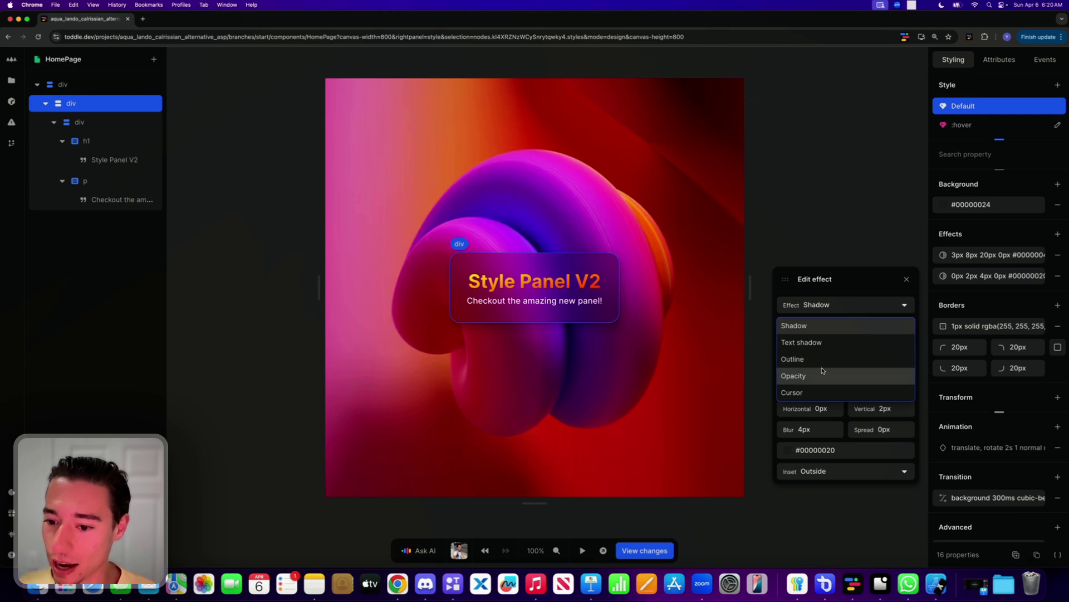
click(813, 393)
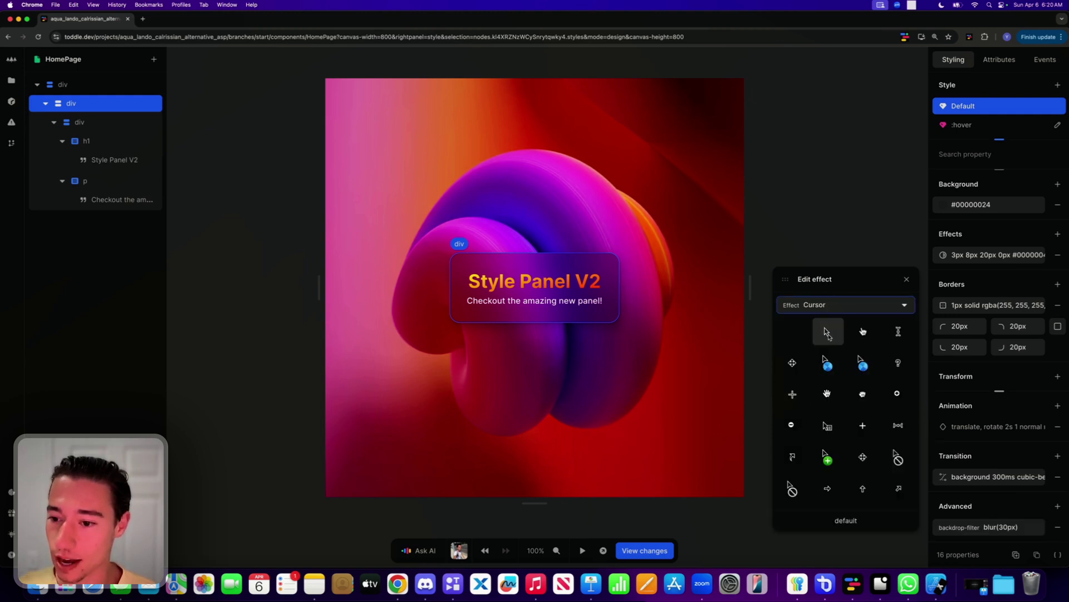
click(907, 279)
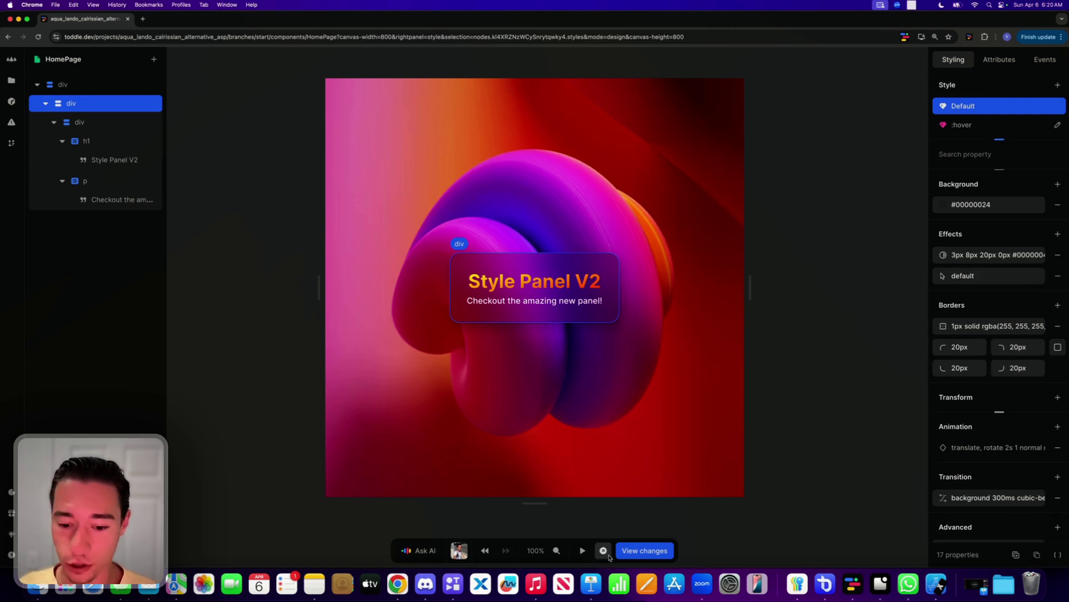
Preview the page to check the default cursor over the card's text, and return to the design view.
click(583, 550)
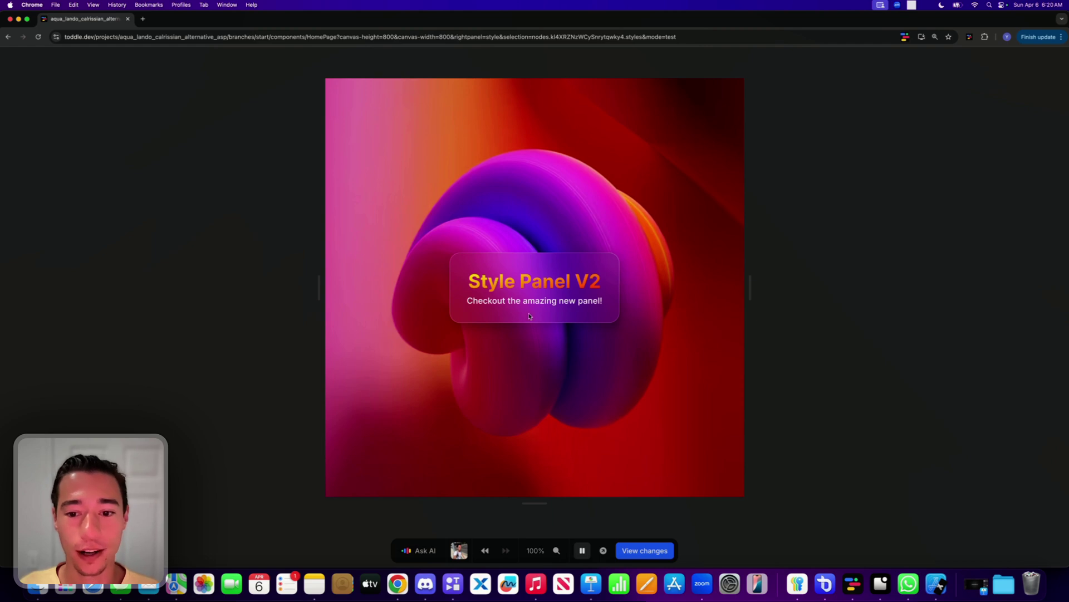
drag(602, 284, 607, 309)
click(512, 287)
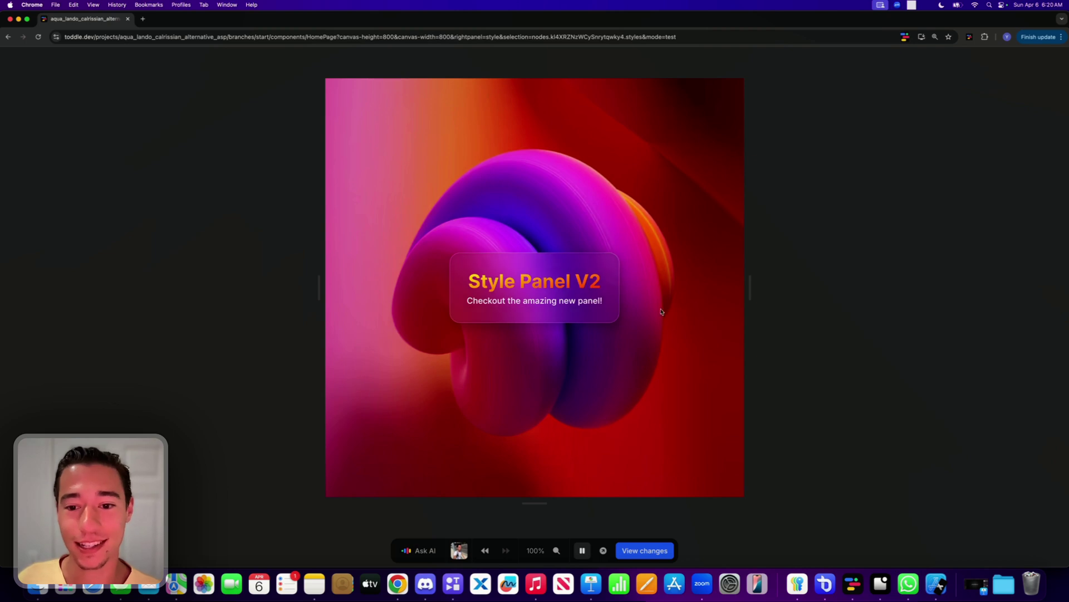
click(582, 550)
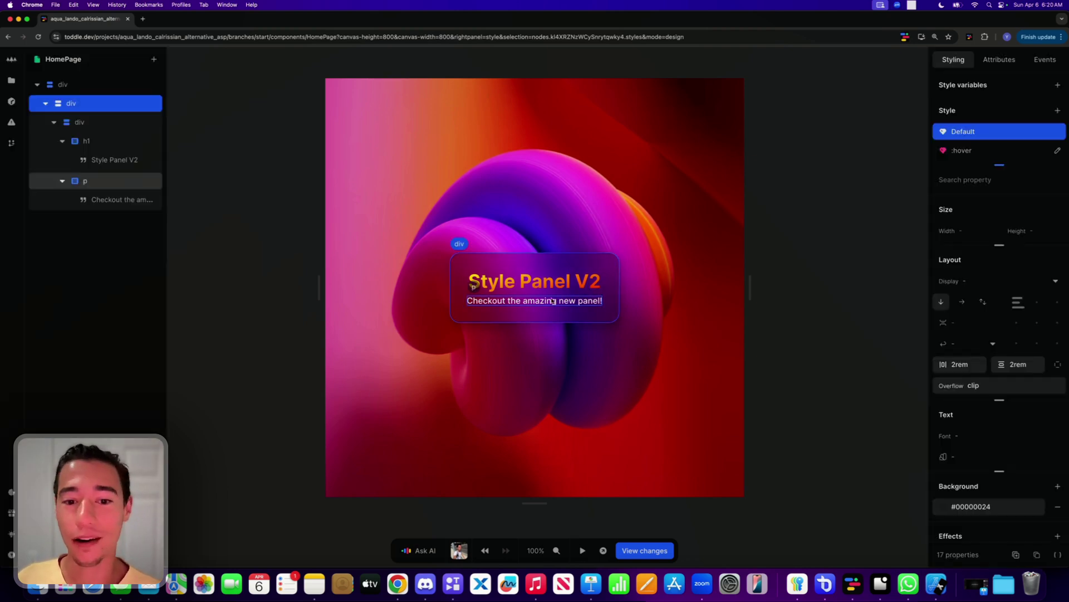
Inspect the finished card up close on the canvas and select the card div.
scroll(634, 276, down, 1)
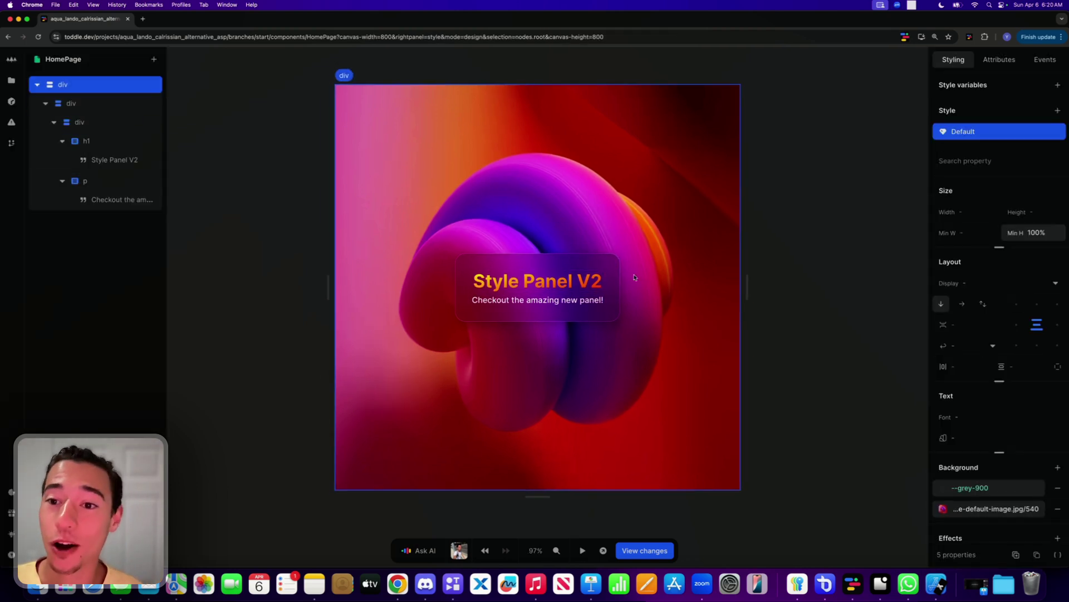
scroll(634, 277, up, 8)
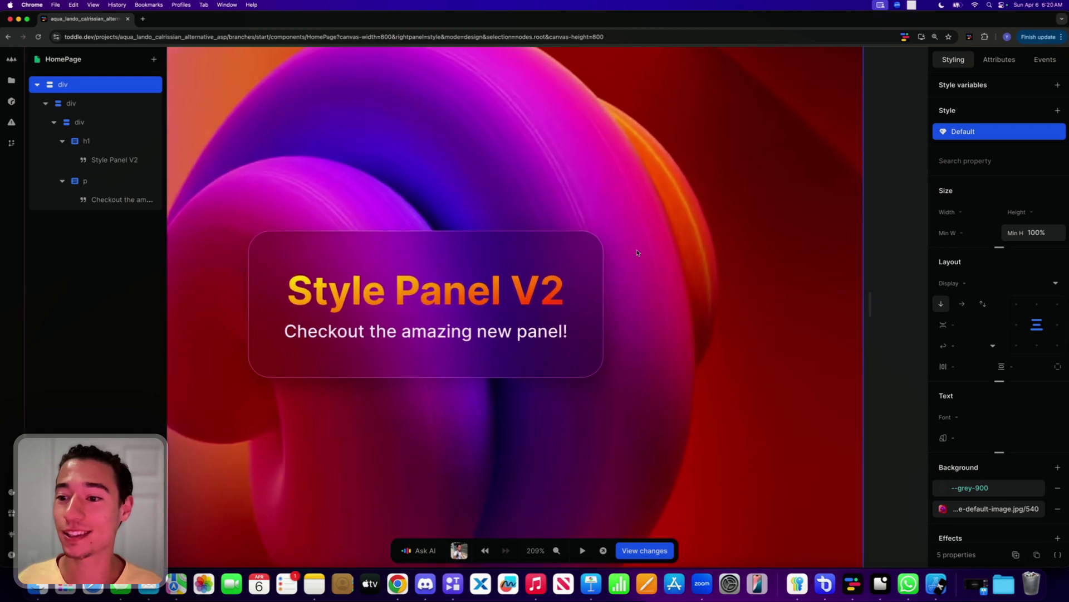
scroll(638, 253, up, 1)
scroll(637, 253, left, 3)
scroll(638, 253, right, 1)
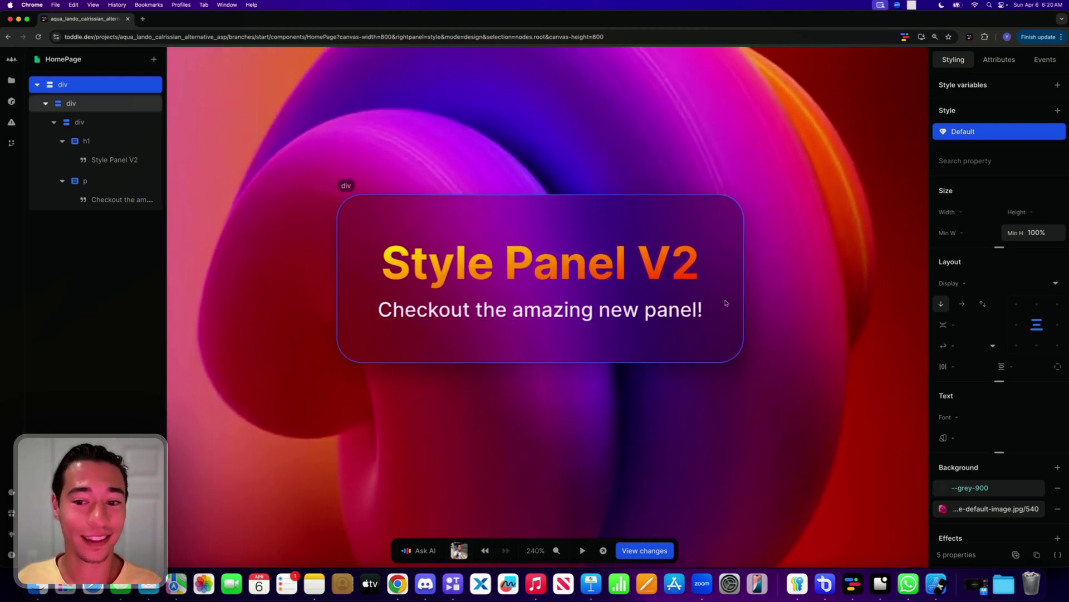
click(667, 278)
click(723, 293)
scroll(723, 293, up, 1)
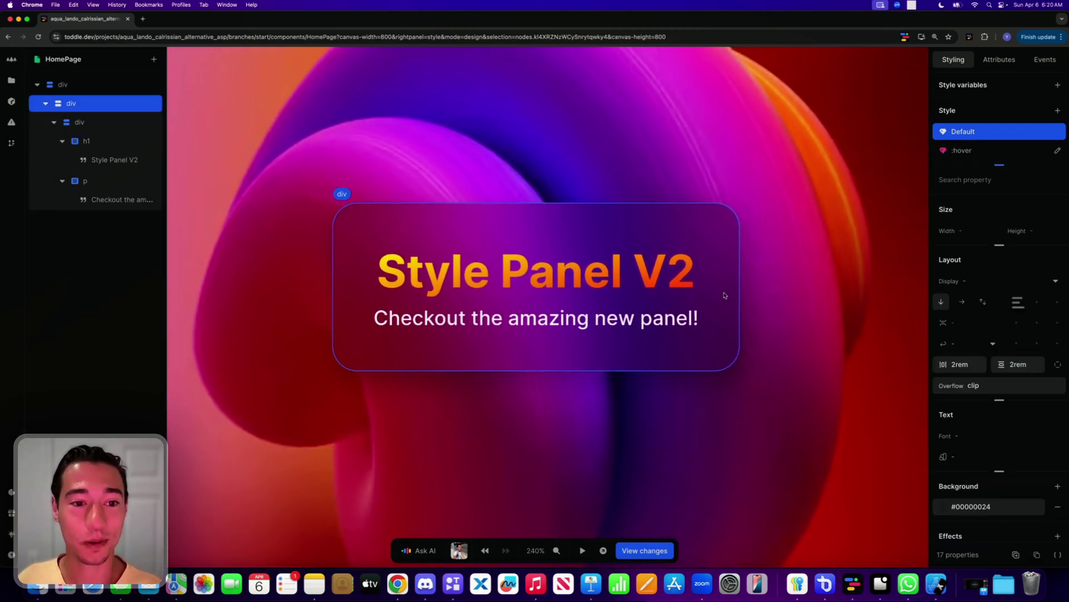
Preview the finished card on the page once more and return to the design view.
click(582, 550)
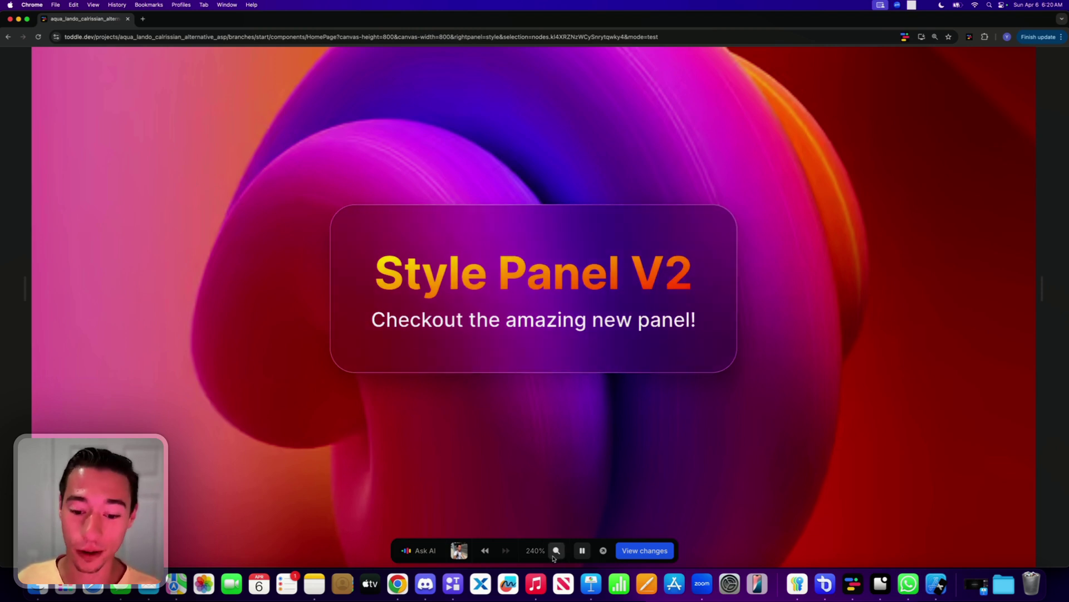
click(582, 551)
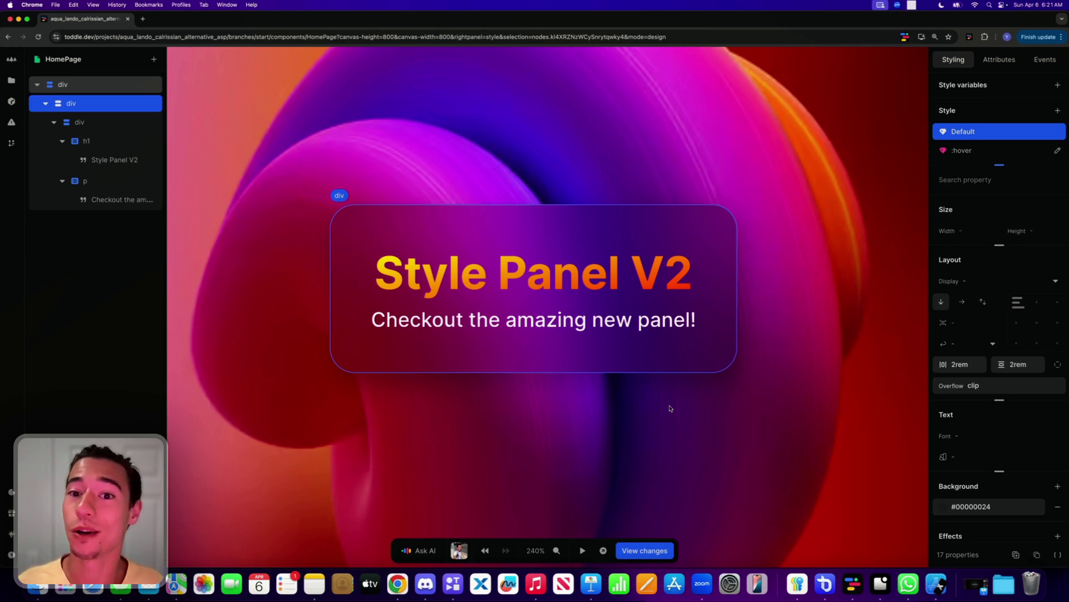
Open nocodeprocode.com in a new browser tab.
click(142, 19)
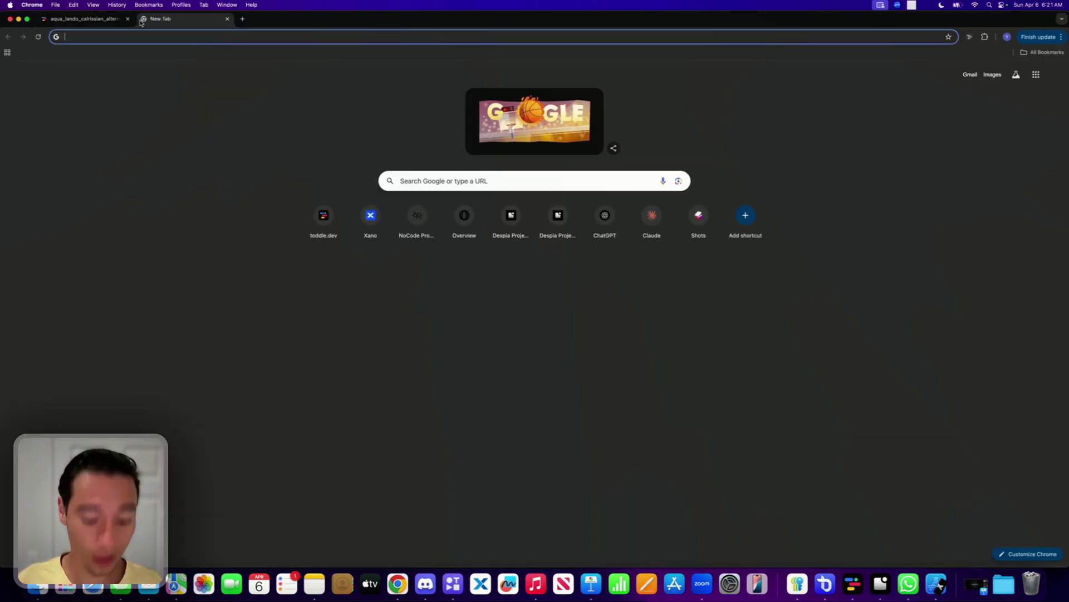
text(nocod)
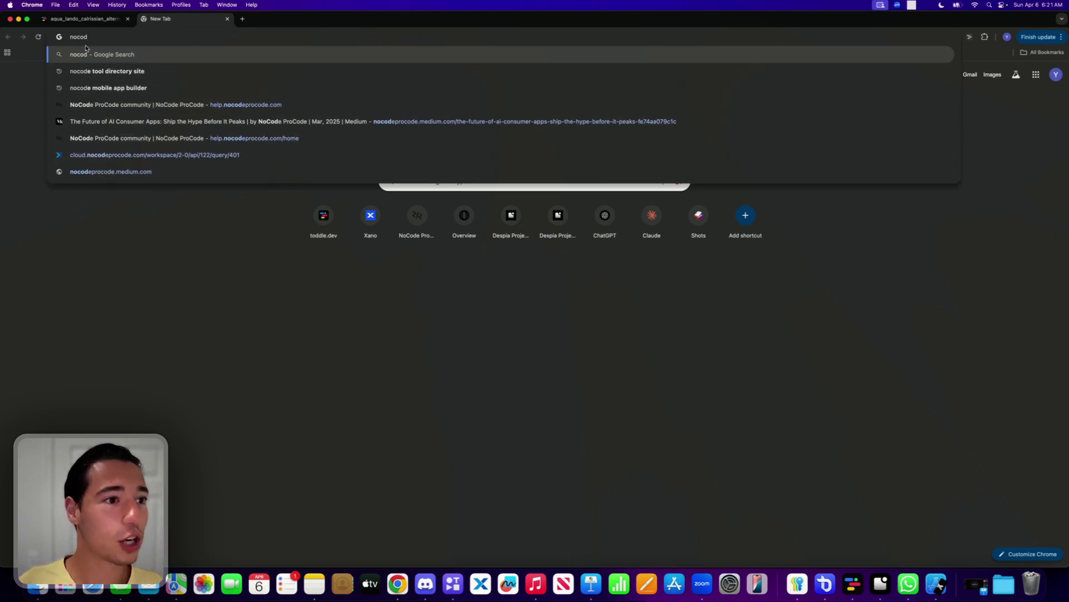
text(eprocode.co)
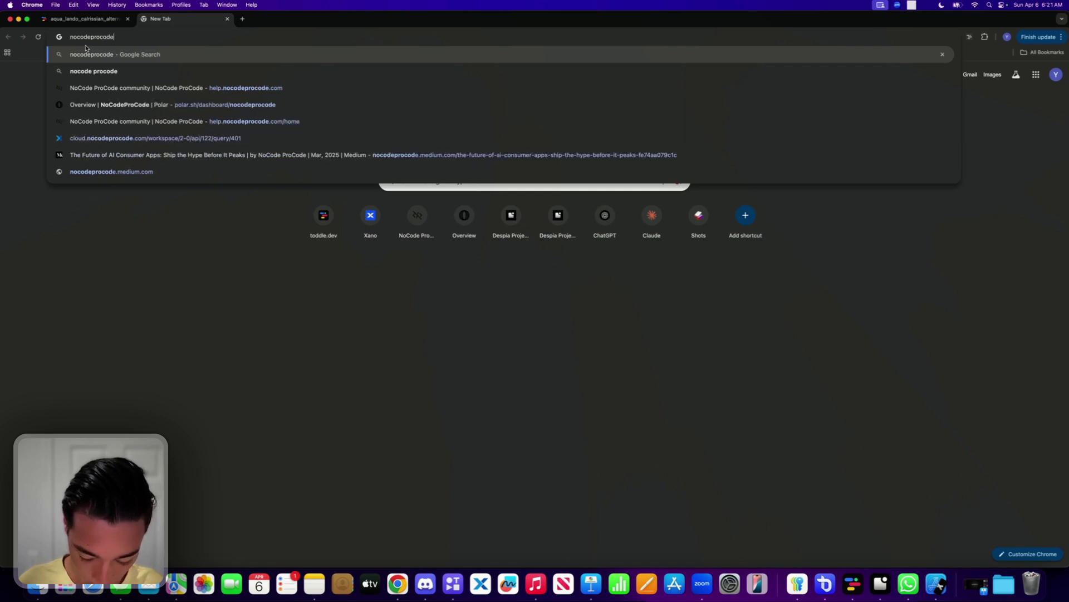
text(m)
key(Return)
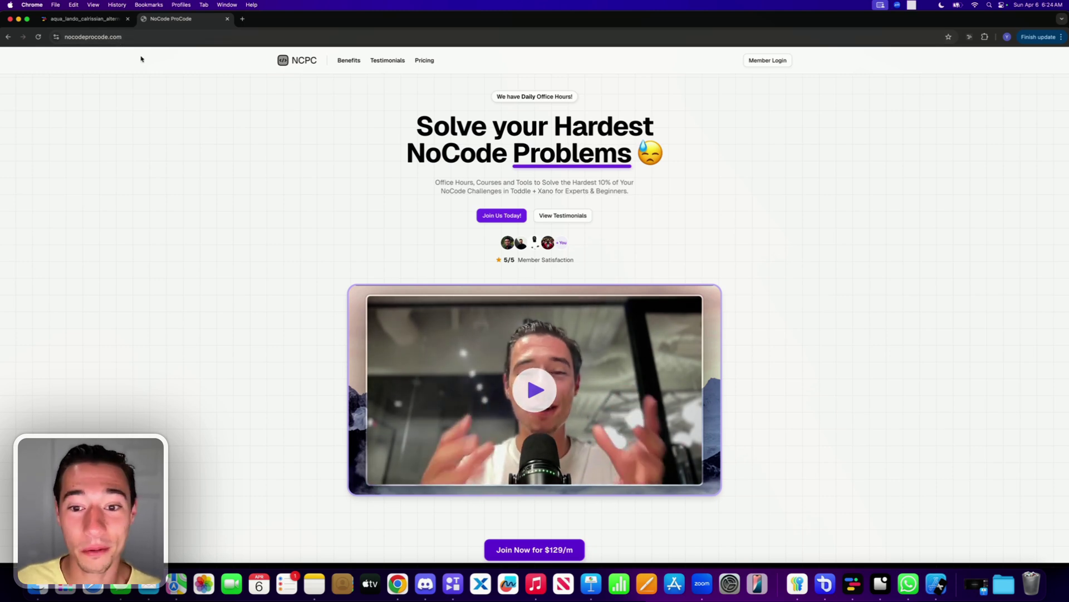
Look through the NoCode ProCode landing page, from the All-Access offerings to the member testimonials.
scroll(358, 138, down, 8)
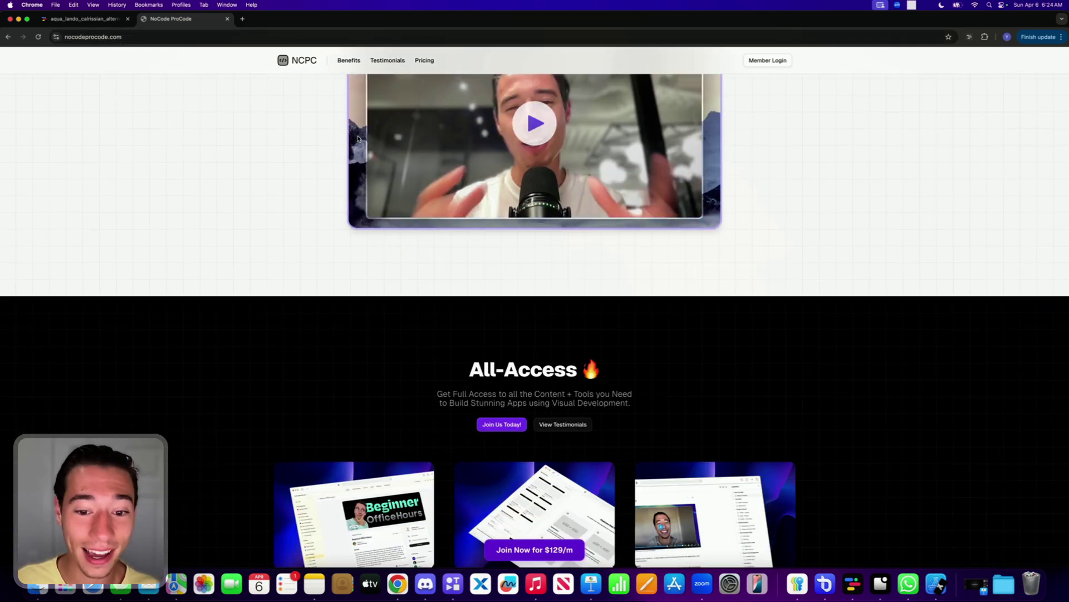
scroll(393, 213, down, 5)
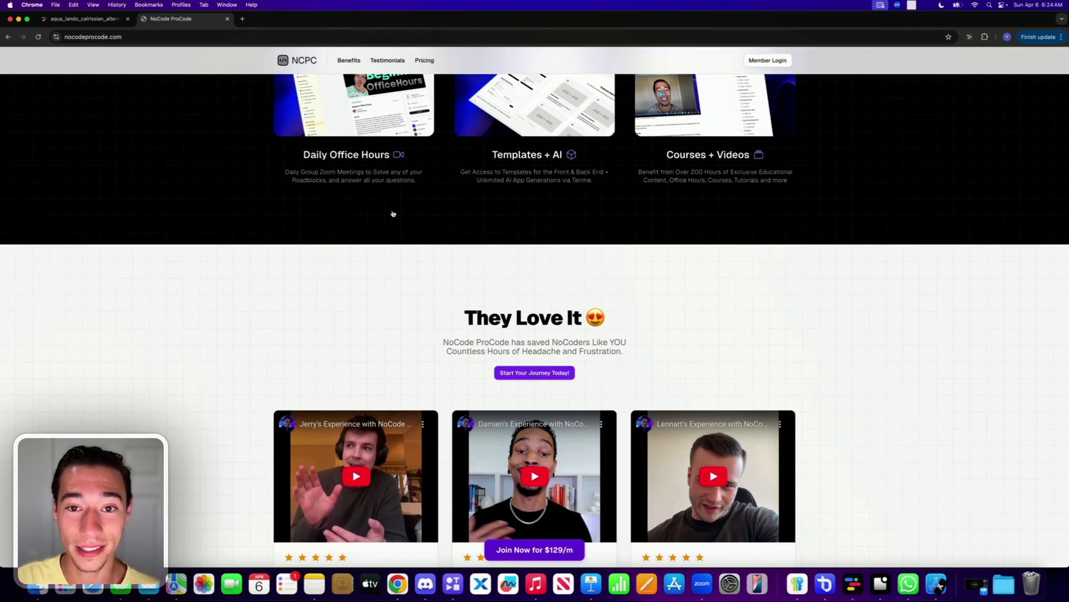
scroll(393, 213, down, 4)
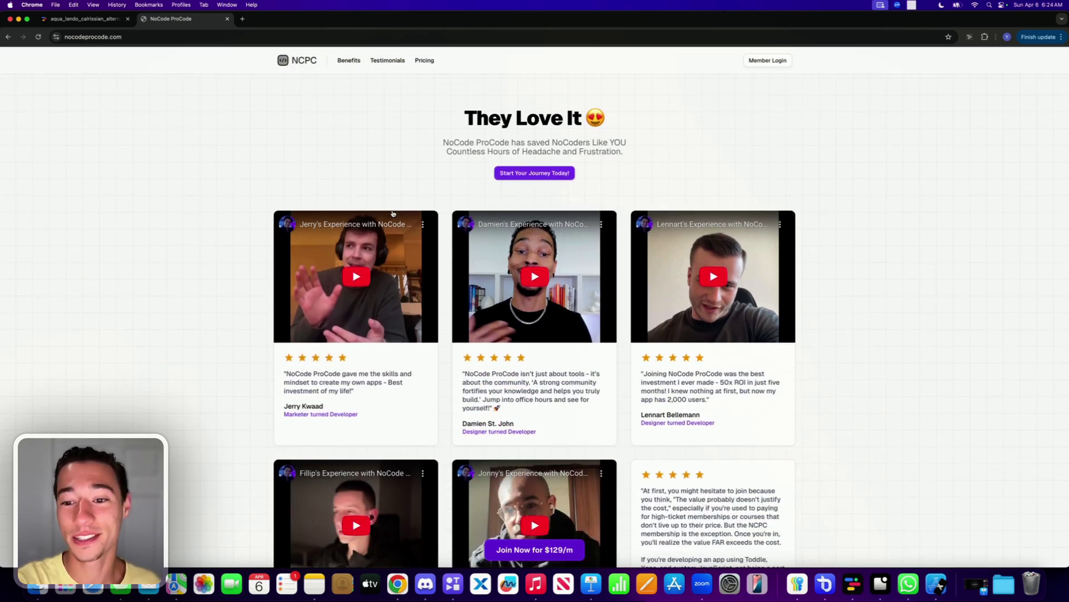
scroll(393, 213, down, 2)
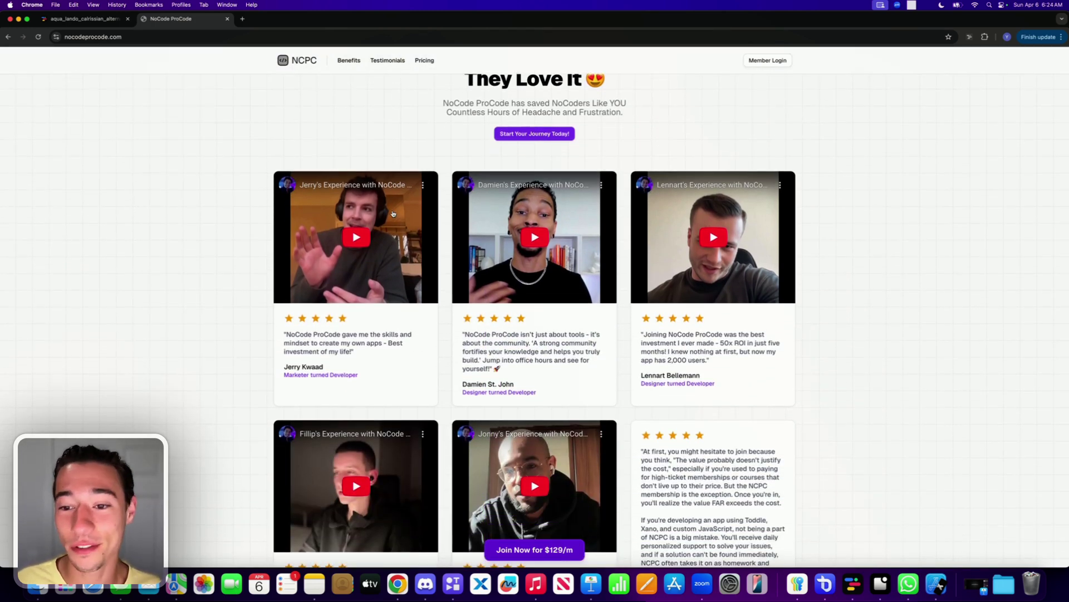
scroll(393, 214, down, 5)
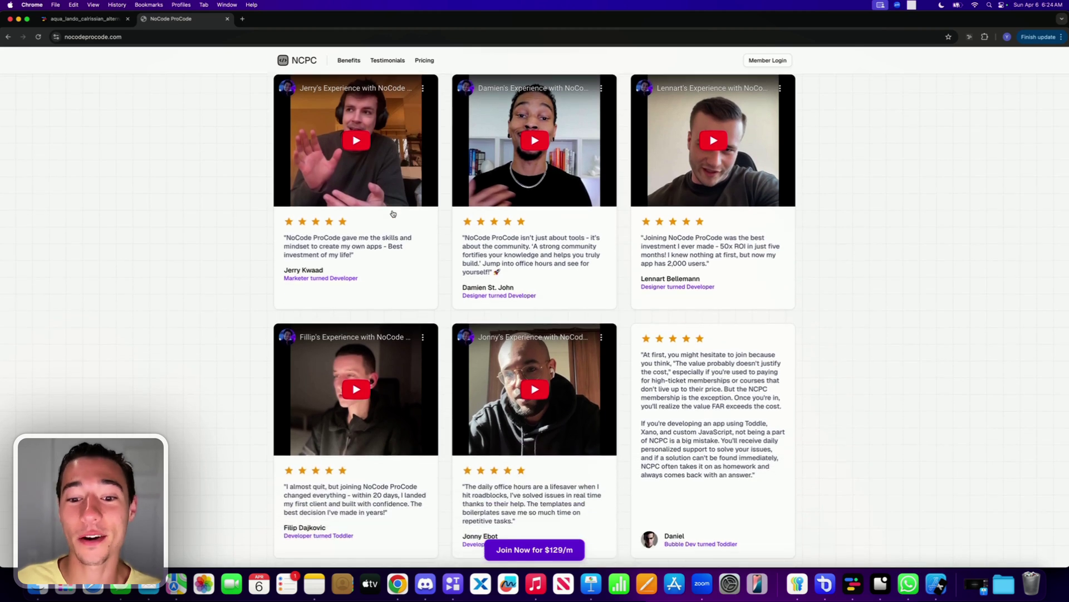